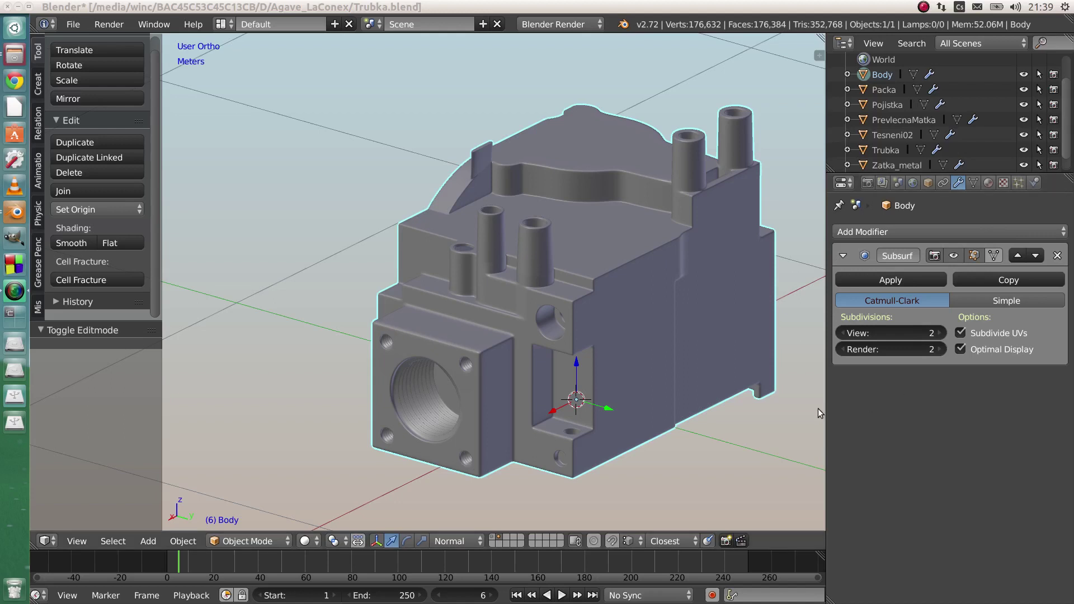
Examine the Body object from its front and side.
middle_drag(552, 287, 559, 324)
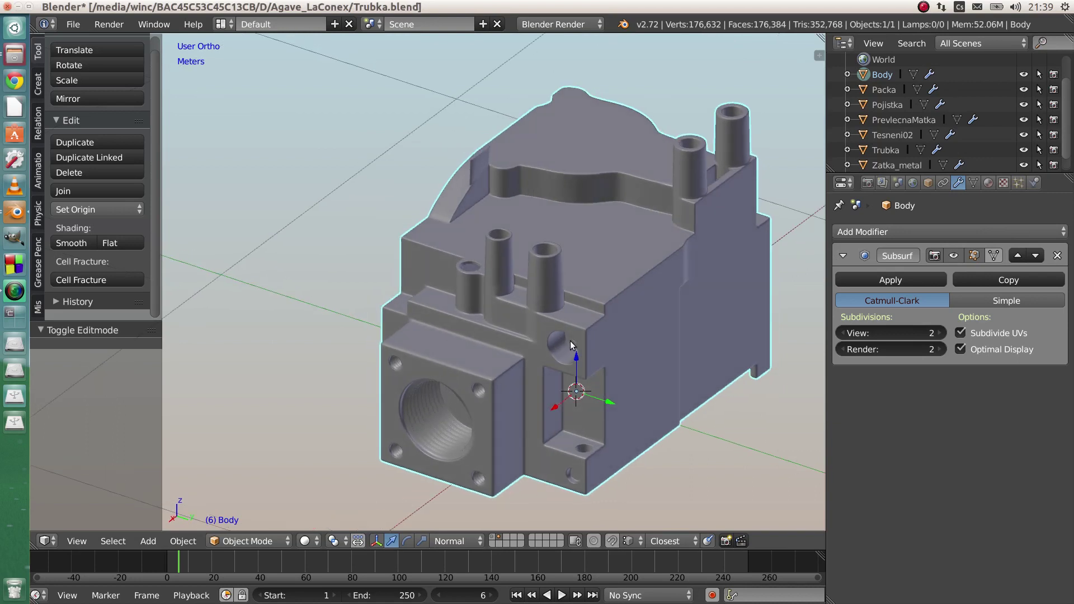
middle_drag(578, 333, 593, 298)
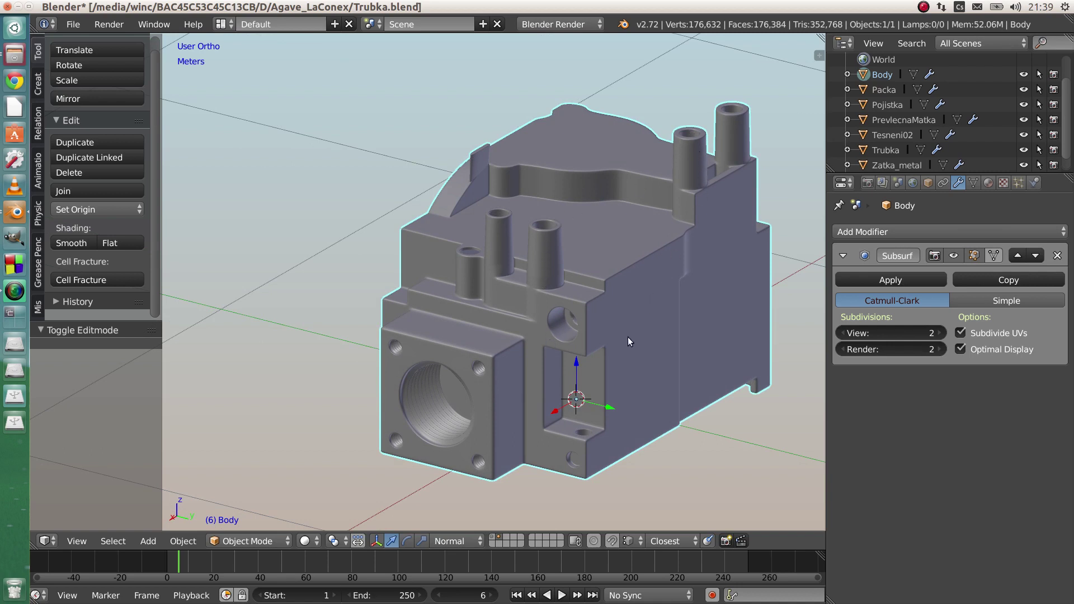
middle_drag(565, 330, 686, 333)
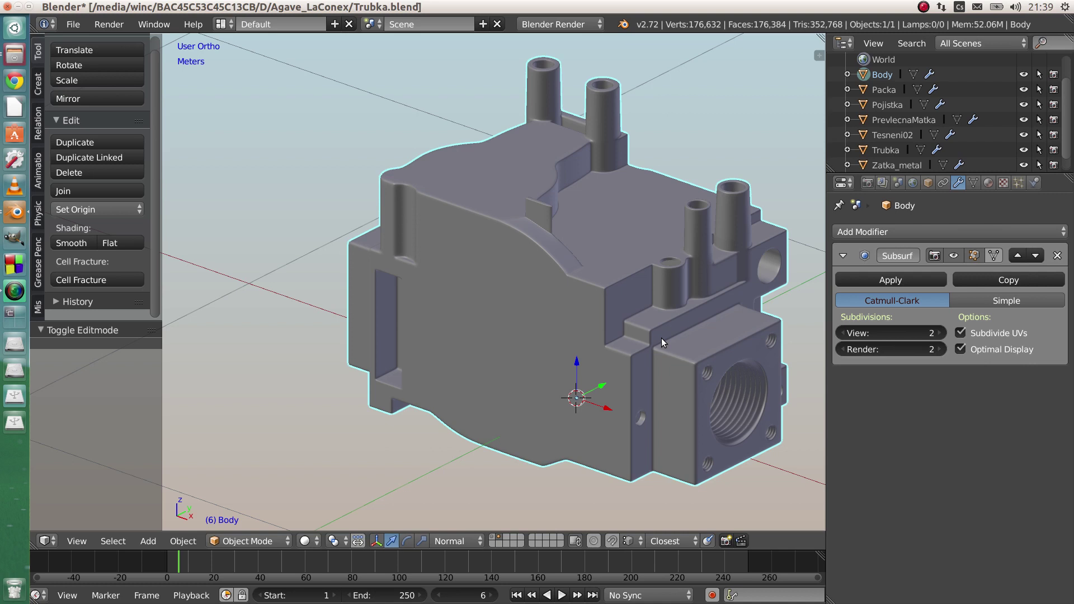
middle_drag(509, 358, 474, 350)
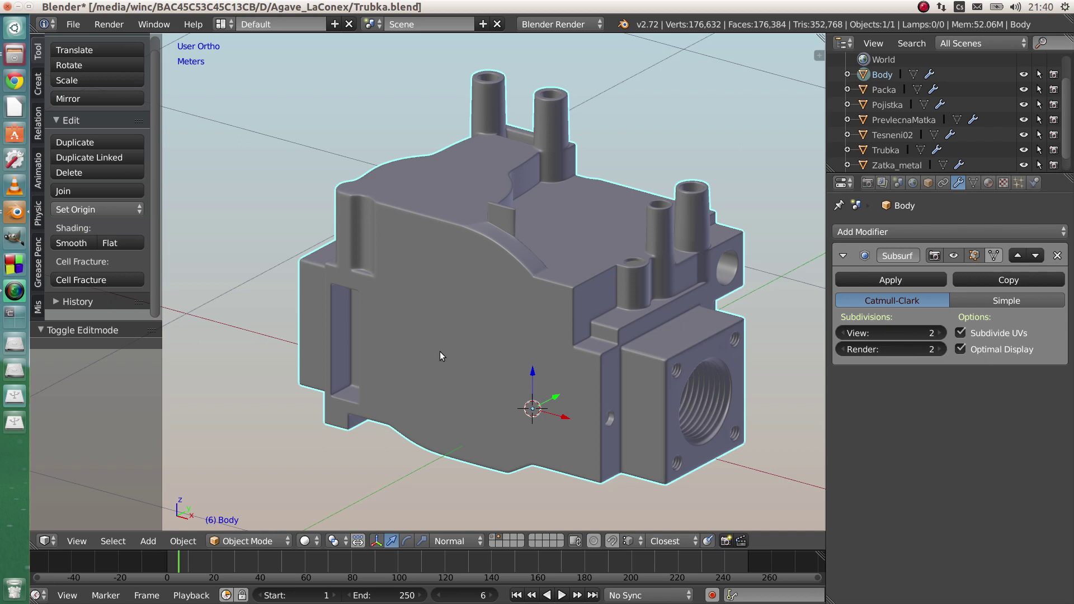
Put the Body into Edit Mode and examine the mesh topology of its large side wall.
key(Tab)
click(572, 308)
middle_drag(510, 319, 538, 325)
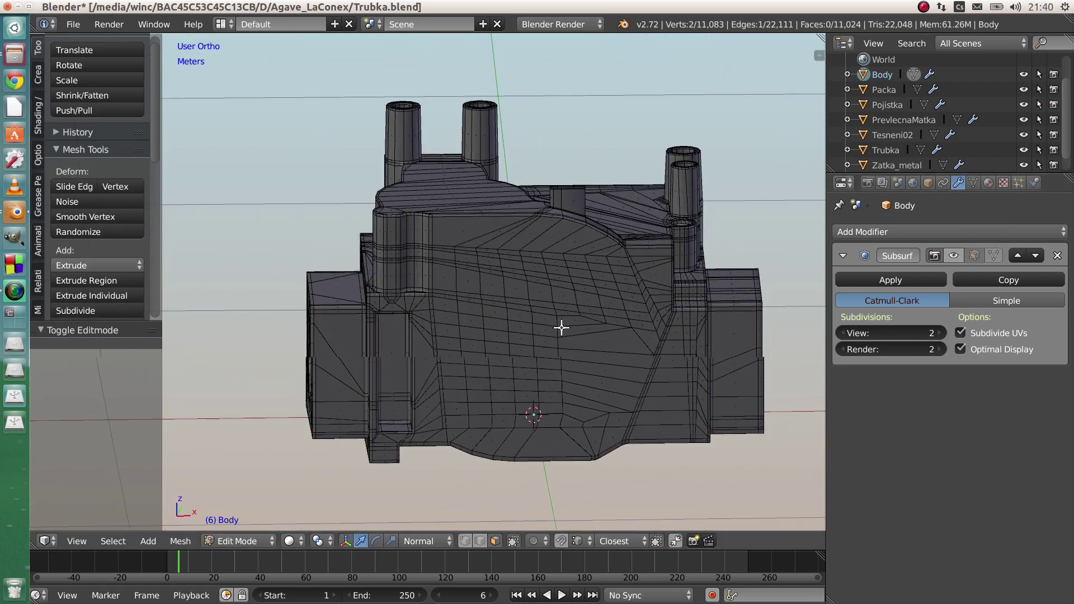
middle_drag(549, 326, 566, 326)
scroll(599, 331, up, 2)
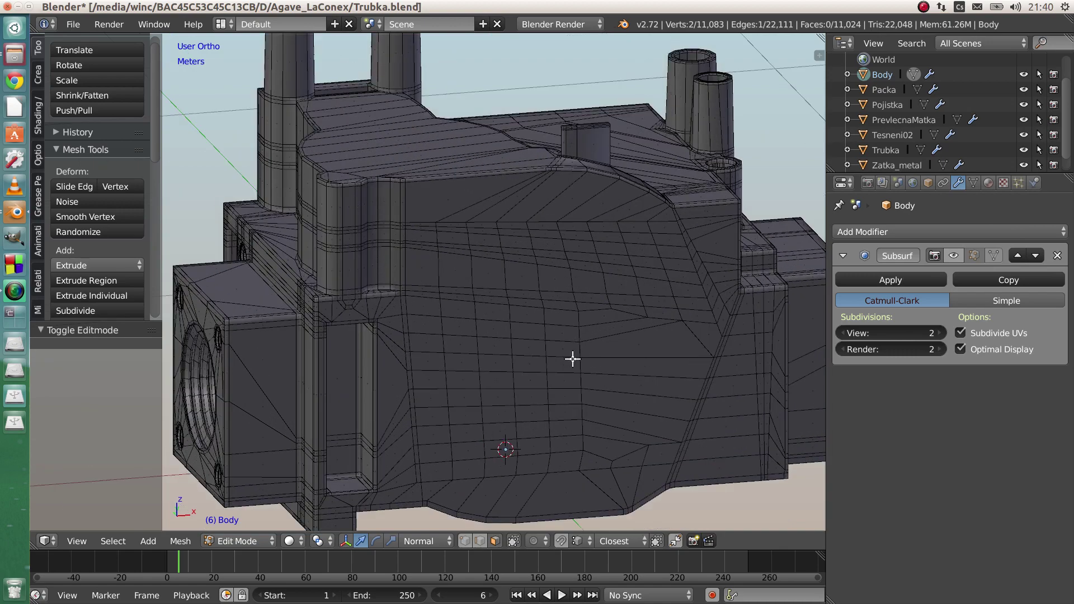
middle_drag(565, 360, 541, 362)
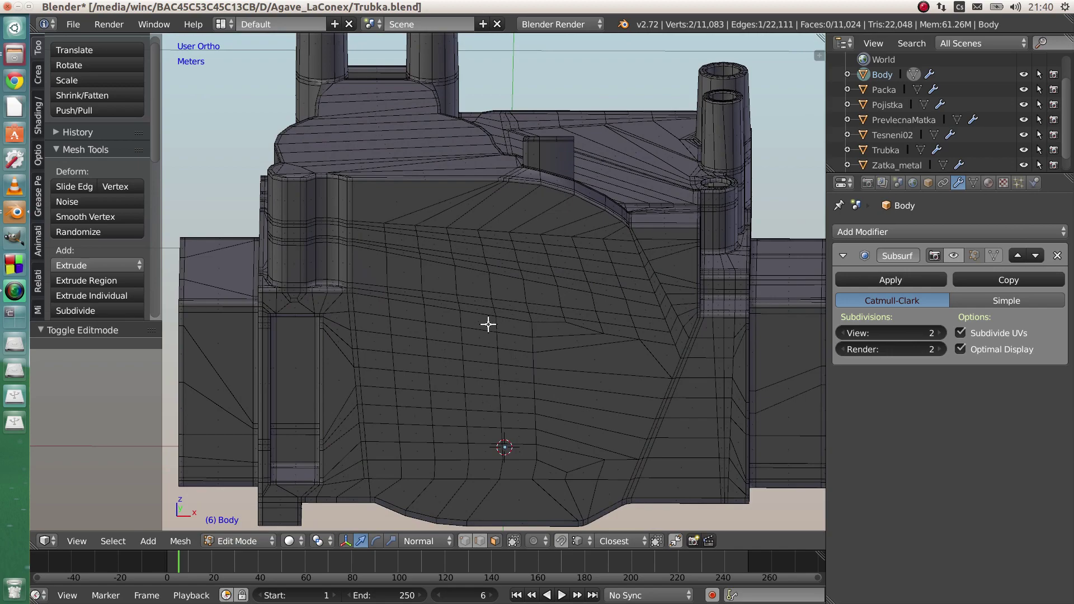
middle_drag(448, 364, 403, 351)
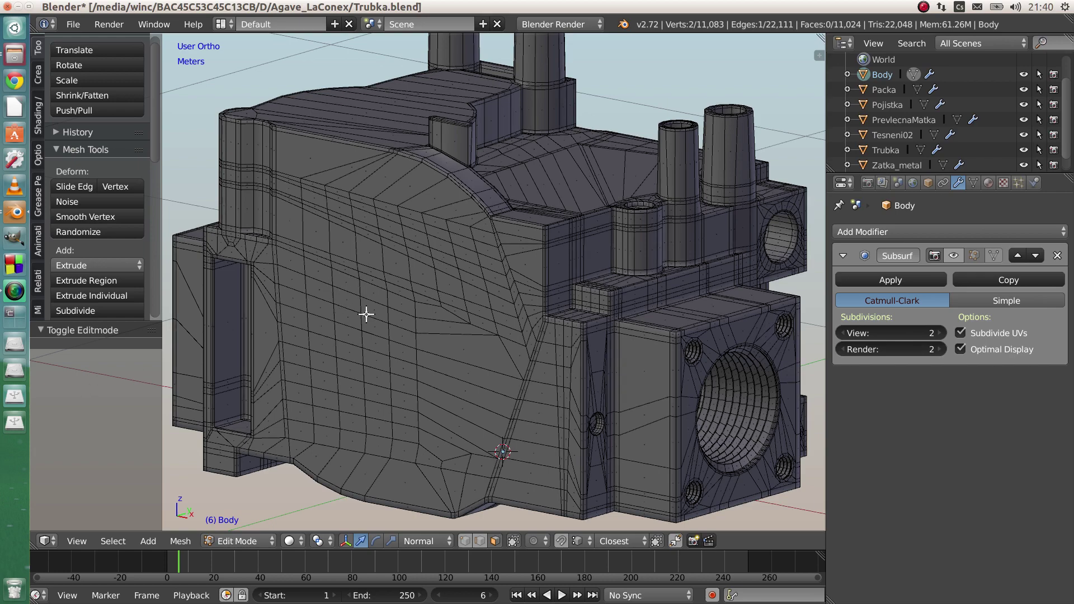
middle_drag(357, 294, 402, 289)
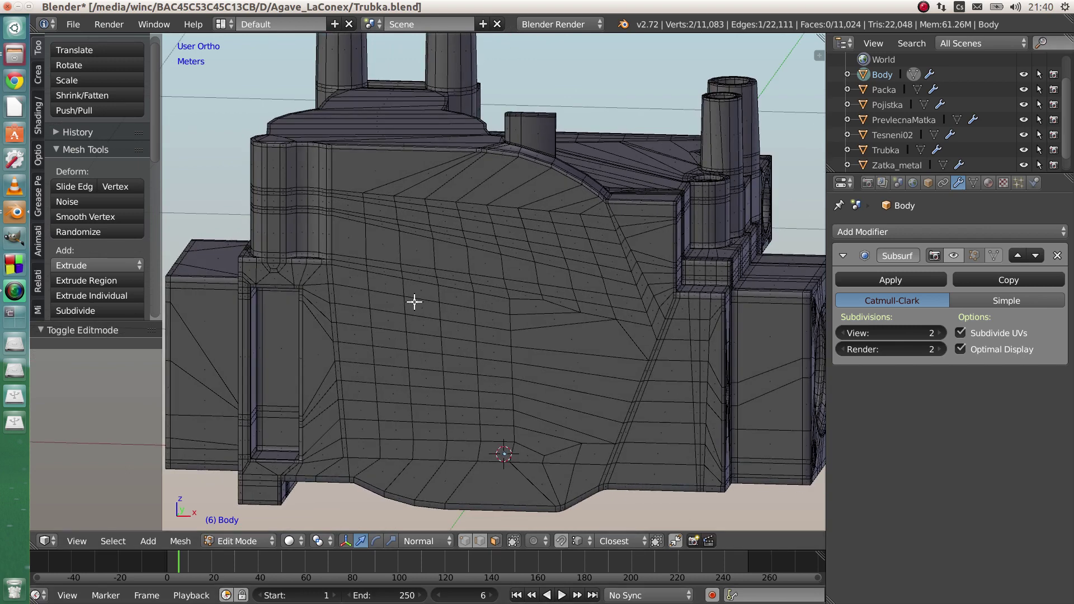
Select a block of faces three columns wide and six rows high on the side wall and delete the faces.
scroll(414, 300, up, 1)
mouse_move(396, 286)
mouse_down()
mouse_move(396, 345)
mouse_move(448, 348)
mouse_move(453, 321)
mouse_move(430, 302)
mouse_move(454, 336)
mouse_move(454, 365)
mouse_move(451, 315)
mouse_move(414, 296)
mouse_move(378, 249)
mouse_move(418, 279)
mouse_move(462, 276)
mouse_up()
mouse_move(462, 275)
middle_down()
mouse_move(491, 259)
mouse_move(508, 280)
middle_up()
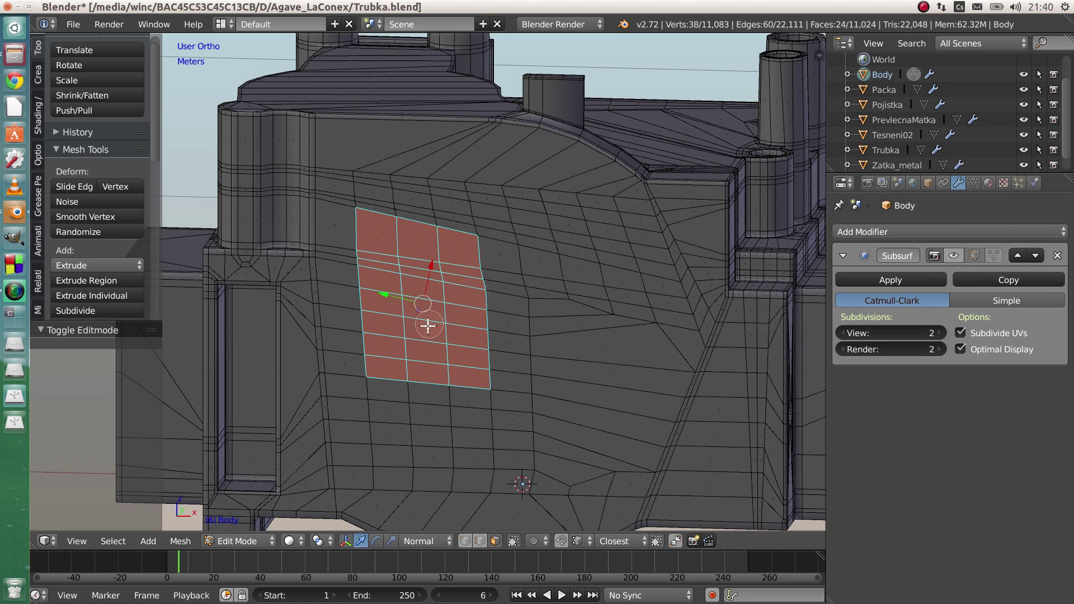
middle_drag(383, 364, 475, 371)
key(Escape)
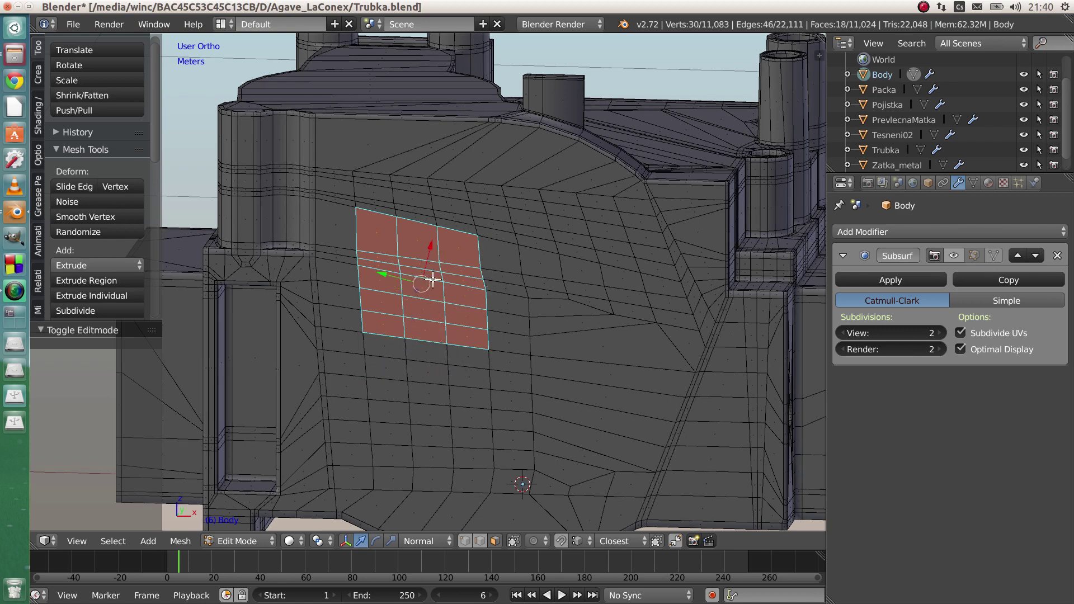
shift+middle_drag(431, 271, 437, 310)
scroll(436, 309, up, 2)
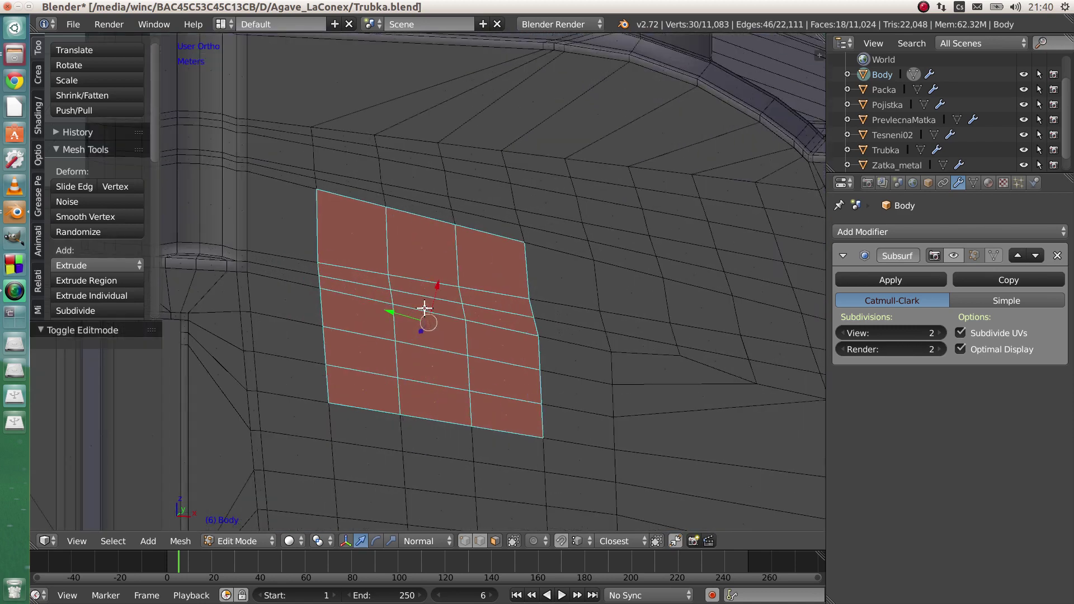
key(x)
click(374, 343)
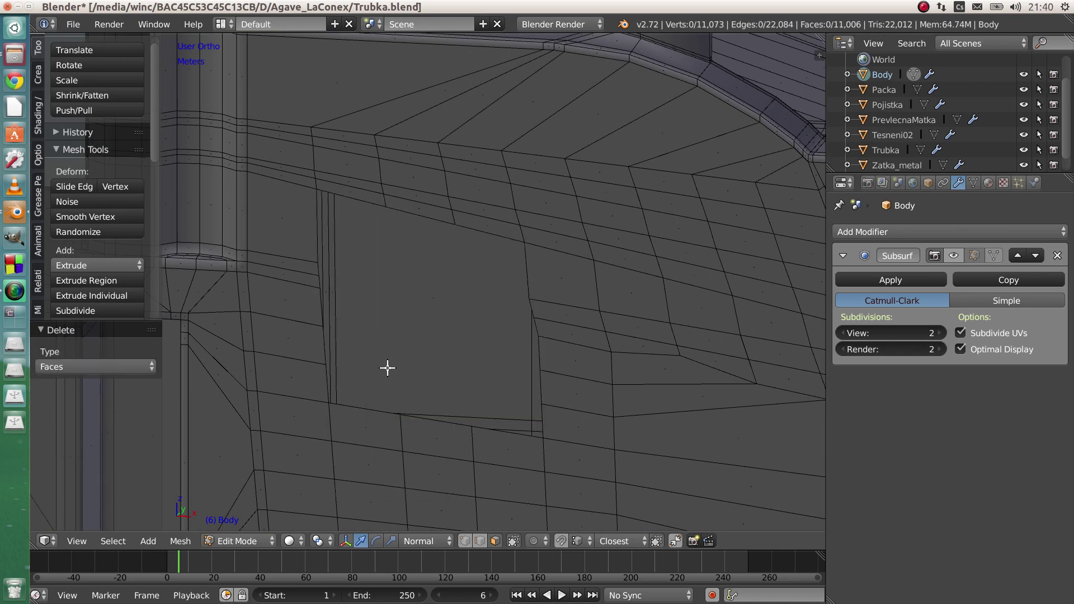
Select the boundary edge loop of the new opening and extrude it in place without moving it.
middle_drag(341, 354, 315, 346)
alt+right_click(317, 302)
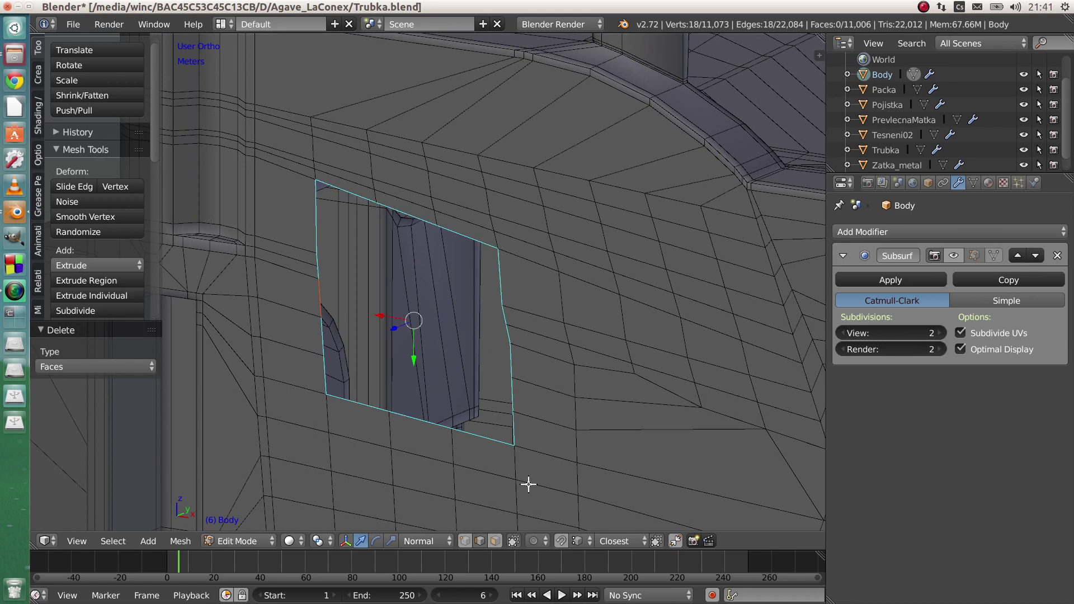
scroll(486, 424, down, 1)
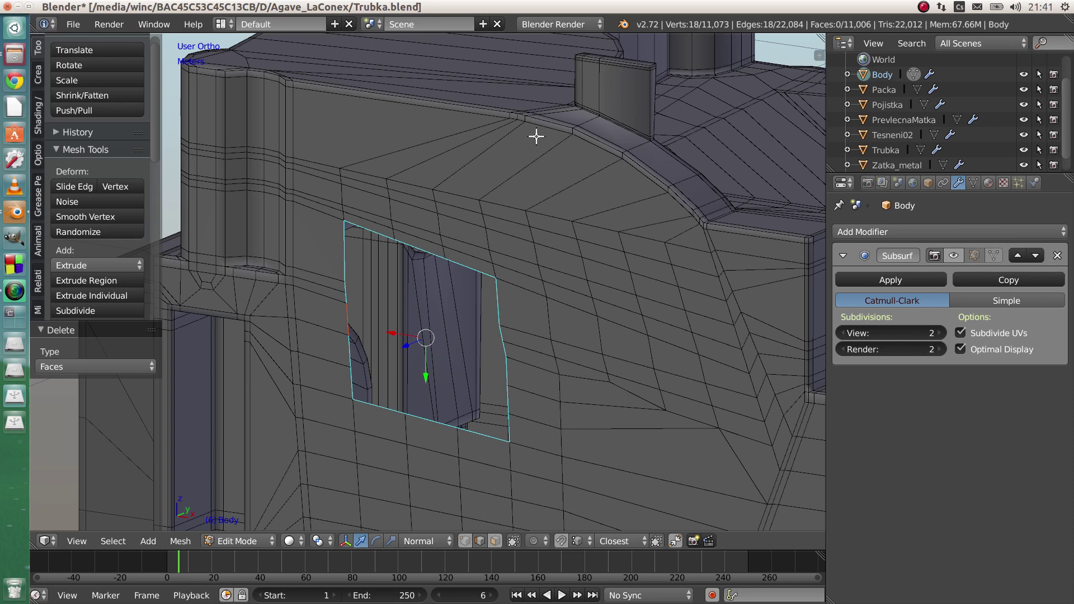
middle_drag(464, 394, 480, 386)
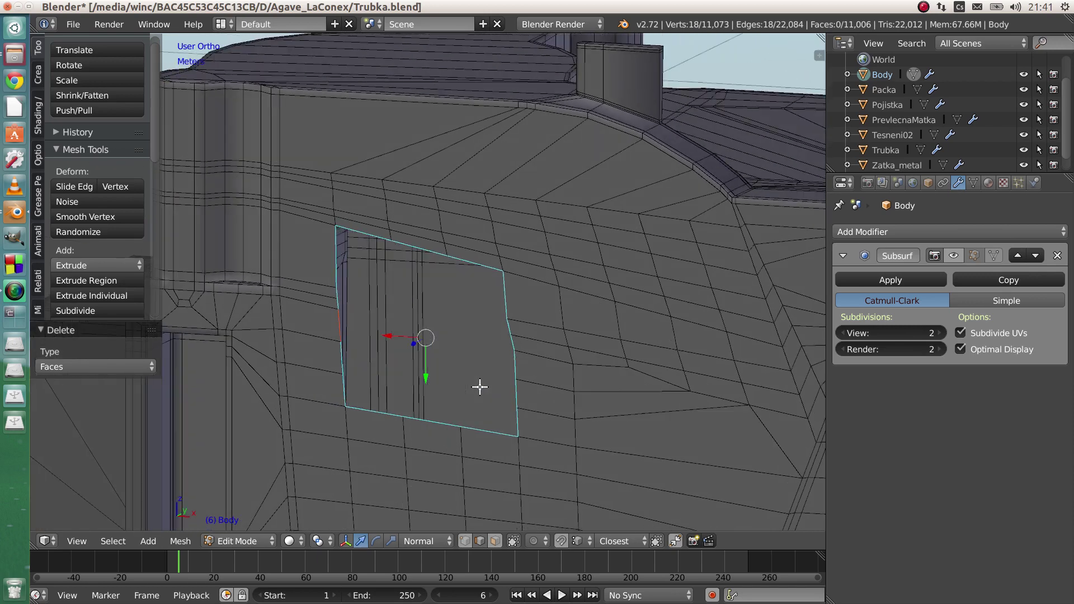
scroll(453, 336, up, 2)
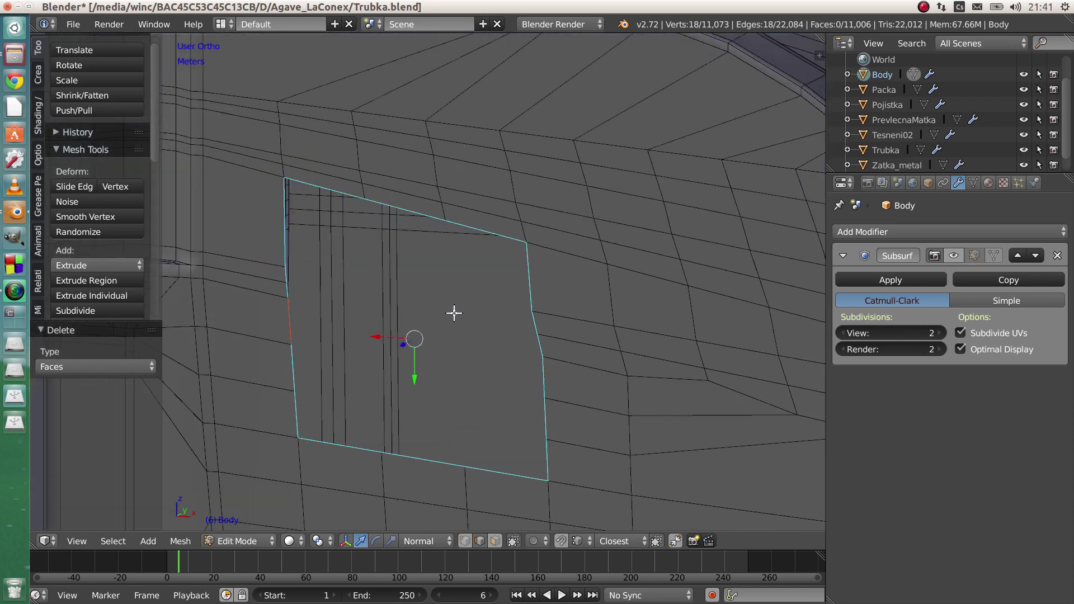
middle_drag(372, 375, 429, 341)
key(e)
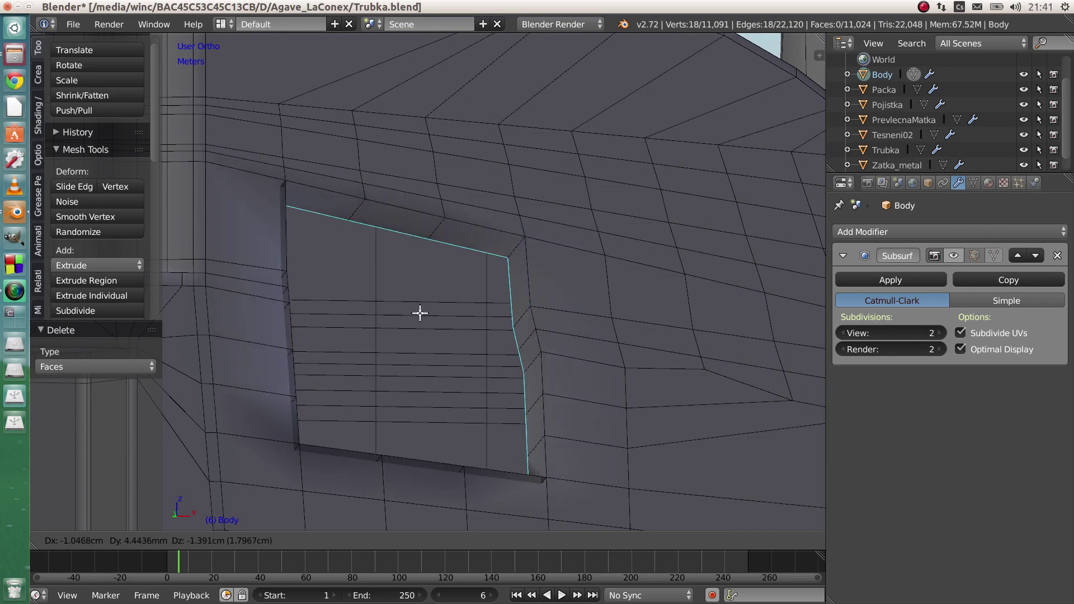
right_click(443, 276)
Shape the extruded loop into a flattened, regular best-fit circle of radius 0.03 with LoopTools Circle.
key(w)
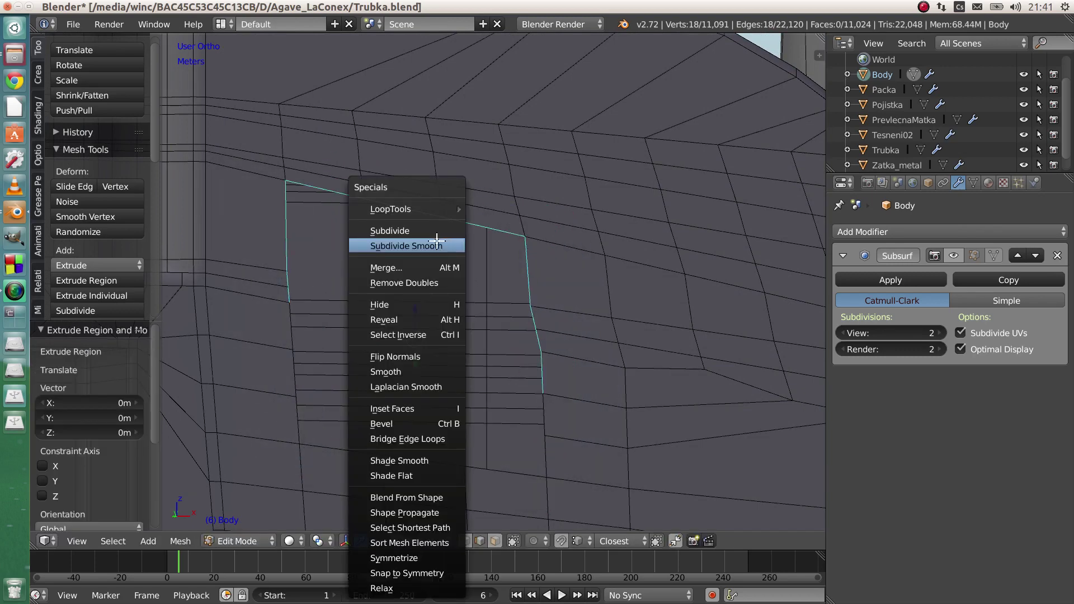
mouse_move(418, 209)
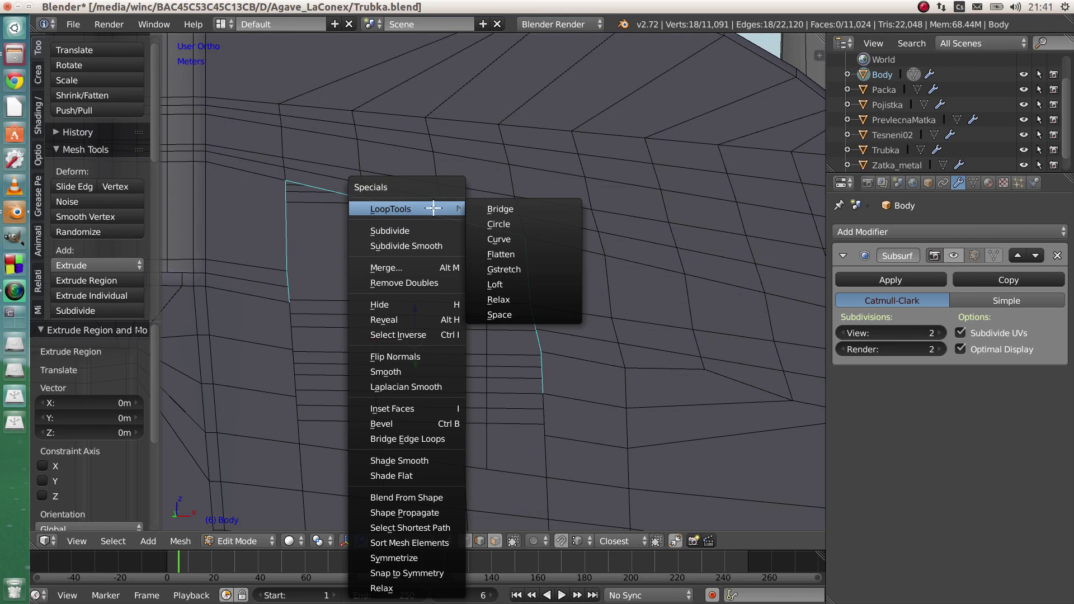
click(513, 225)
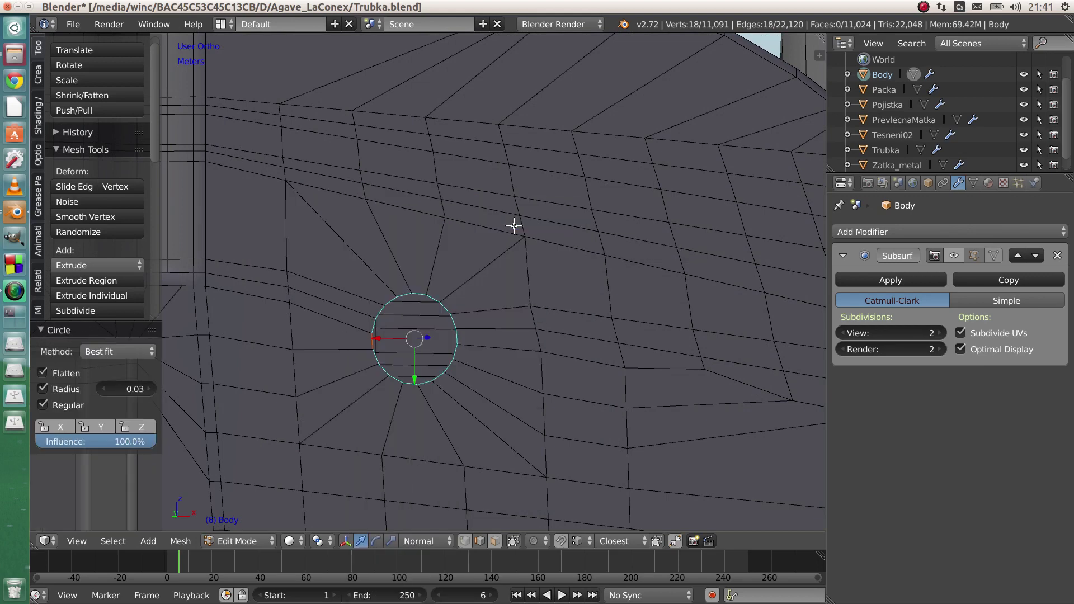
click(43, 390)
click(43, 389)
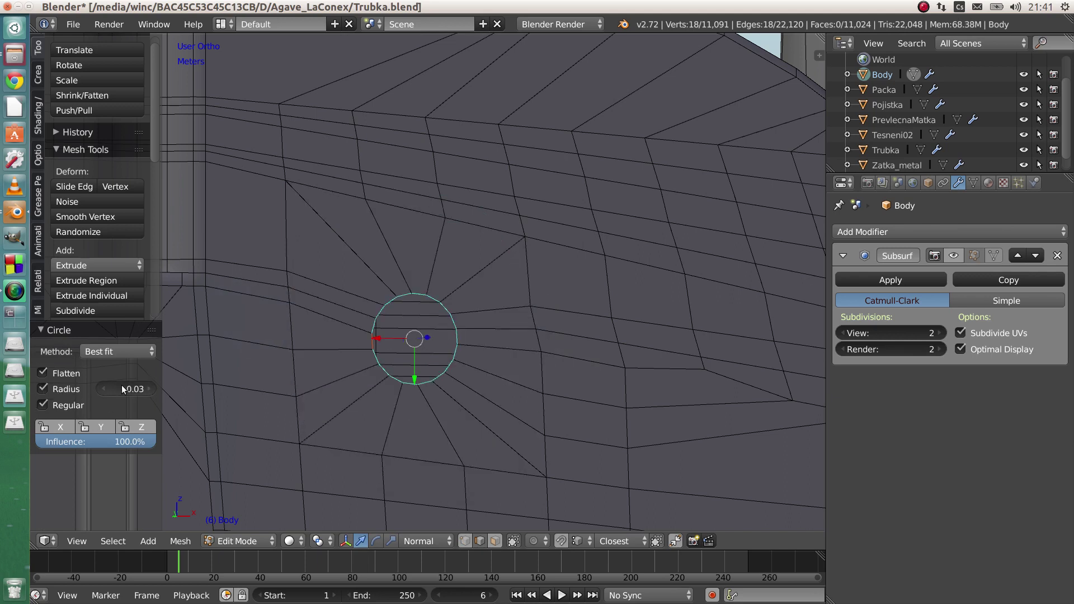
drag(141, 389, 152, 389)
click(100, 388)
scroll(475, 338, up, 1)
middle_drag(387, 368, 403, 428)
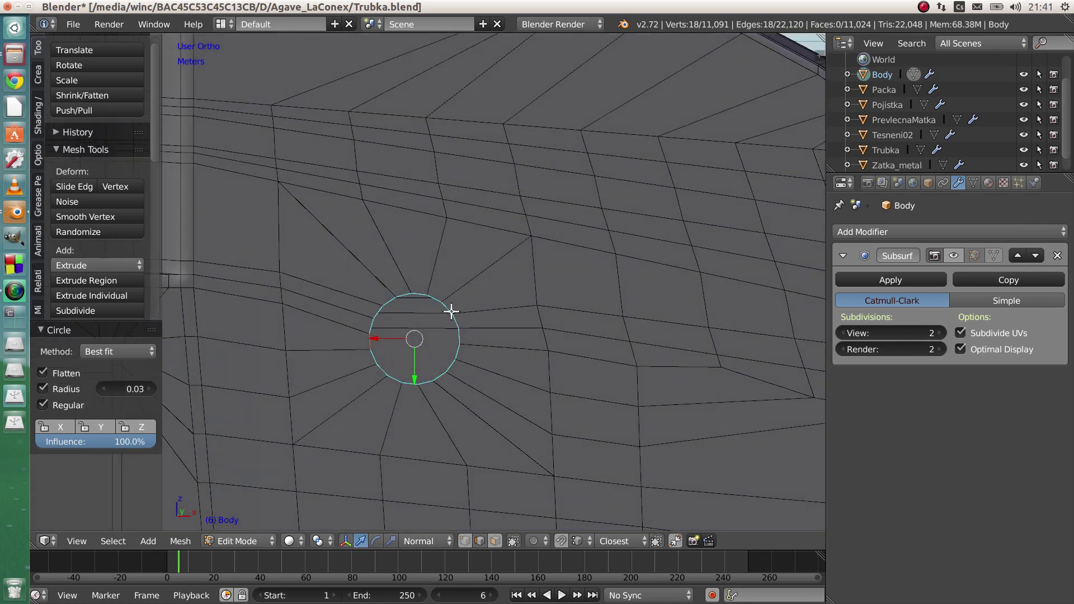
Try to extrude the circular edge loop along the Y axis, and undo the extrusion.
middle_drag(448, 386, 414, 366)
key(e)
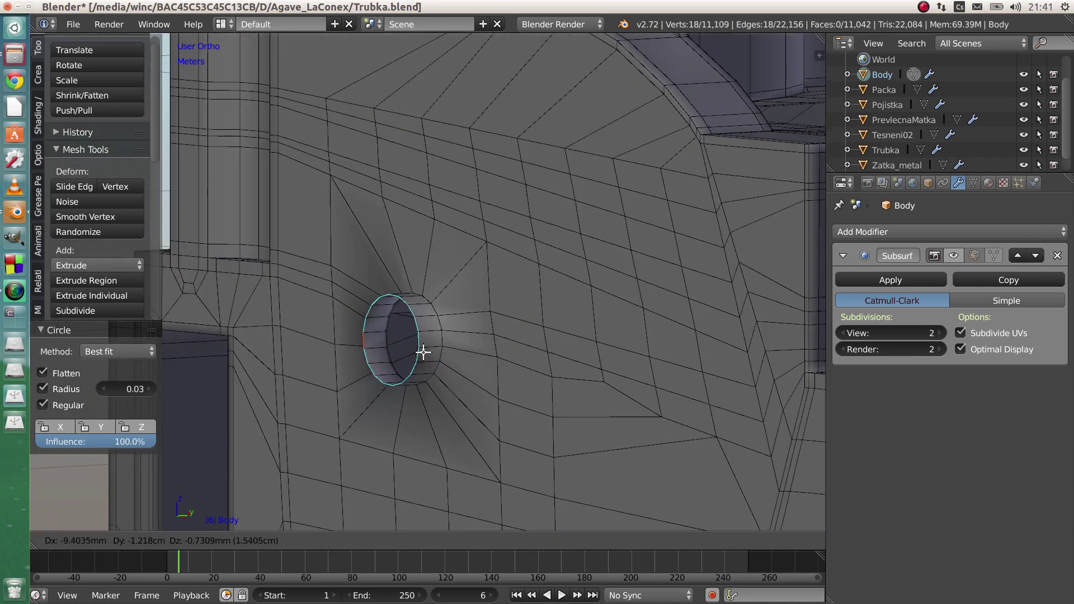
key(y)
click(340, 376)
middle_drag(340, 377, 395, 376)
key(ctrl+z)
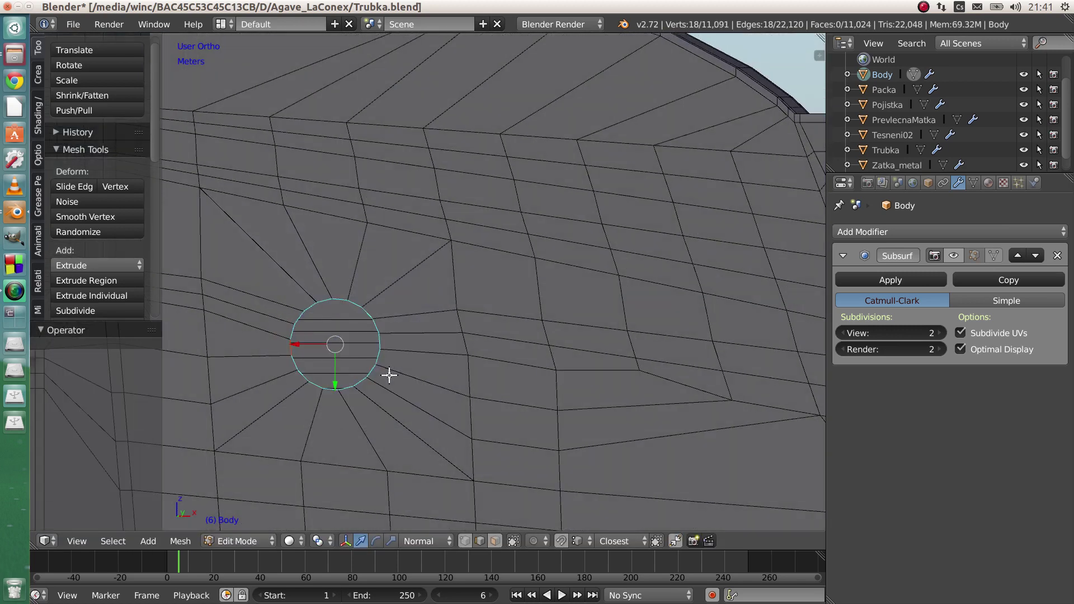
Undo the circle shaping and delete the vertices of the duplicated boundary loop.
key(ctrl+z)
middle_drag(374, 379, 481, 376)
key(x)
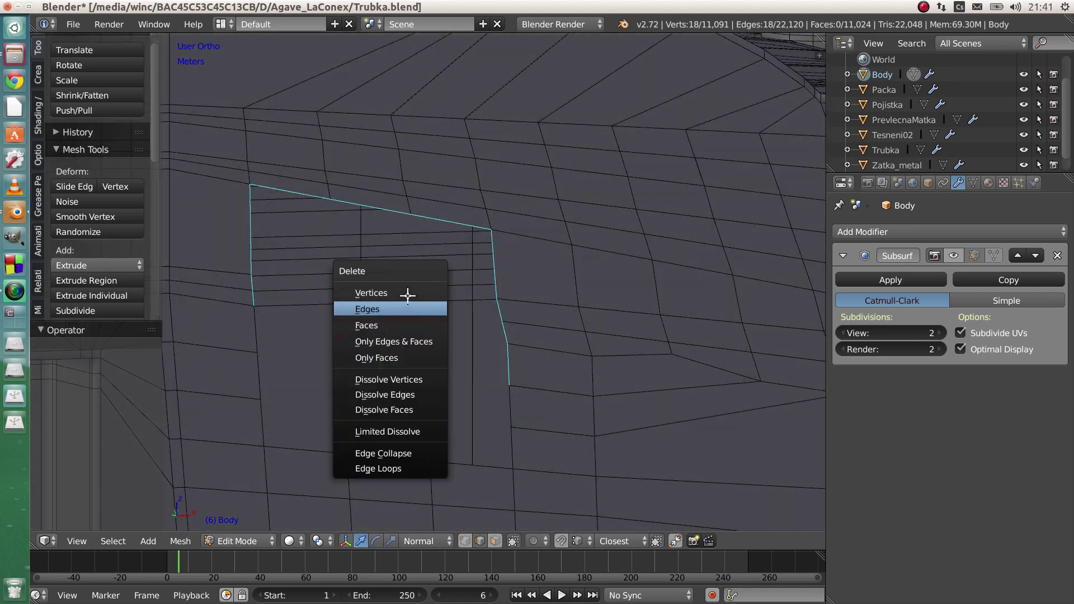
click(408, 291)
Enlarge the opening by deleting two neighbouring vertices midway along its right border in vertex select mode.
click(465, 541)
right_click(503, 307)
shift+right_click(502, 322)
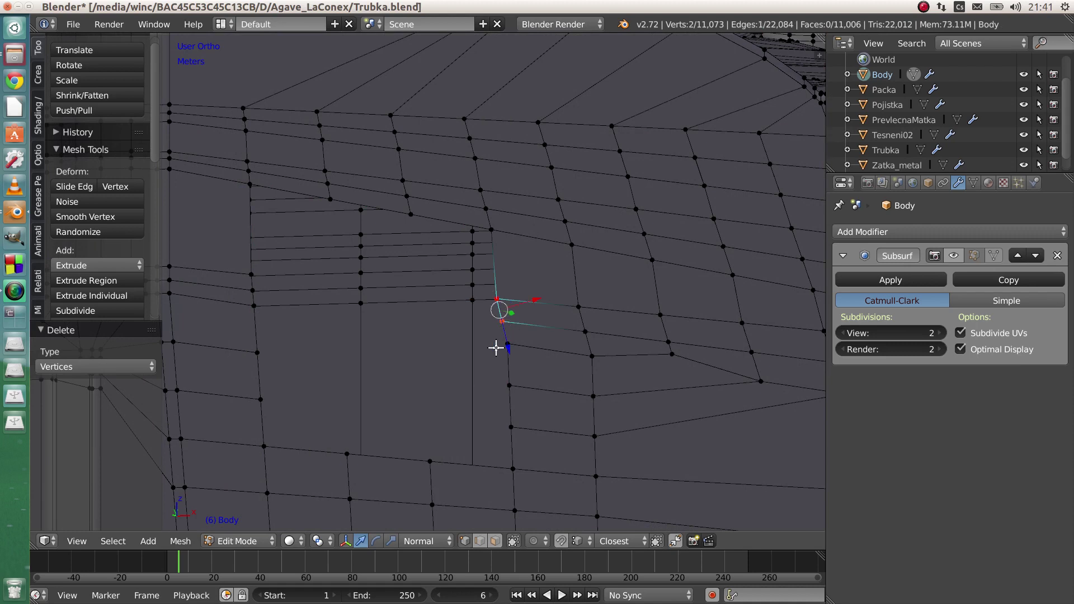
key(x)
click(456, 341)
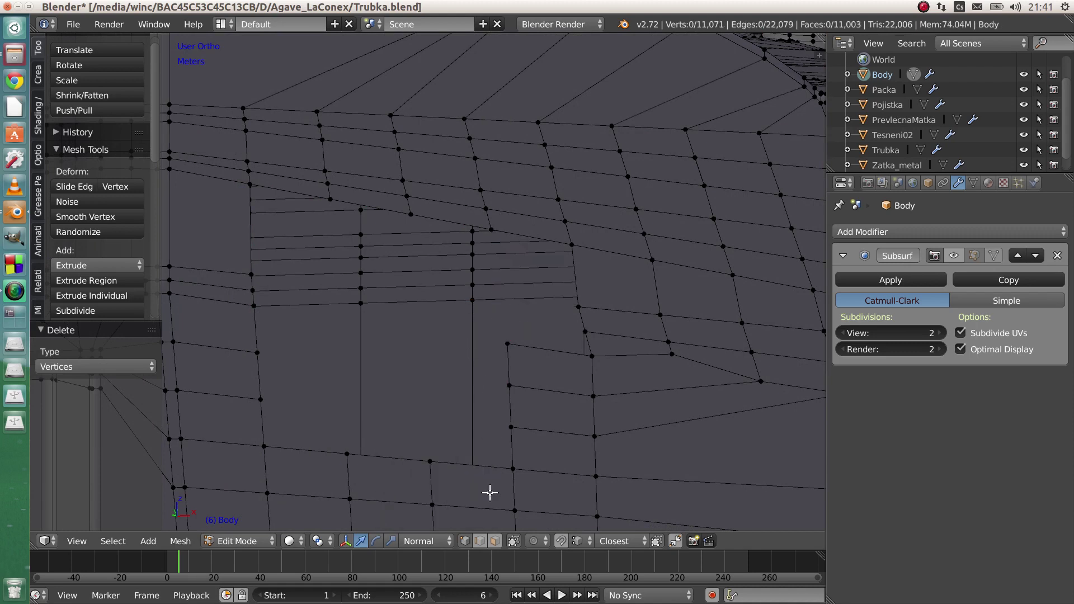
Select the enlarged opening's boundary loop in edge select mode and extrude it in place.
click(481, 540)
alt+right_click(482, 466)
middle_drag(482, 466, 475, 367)
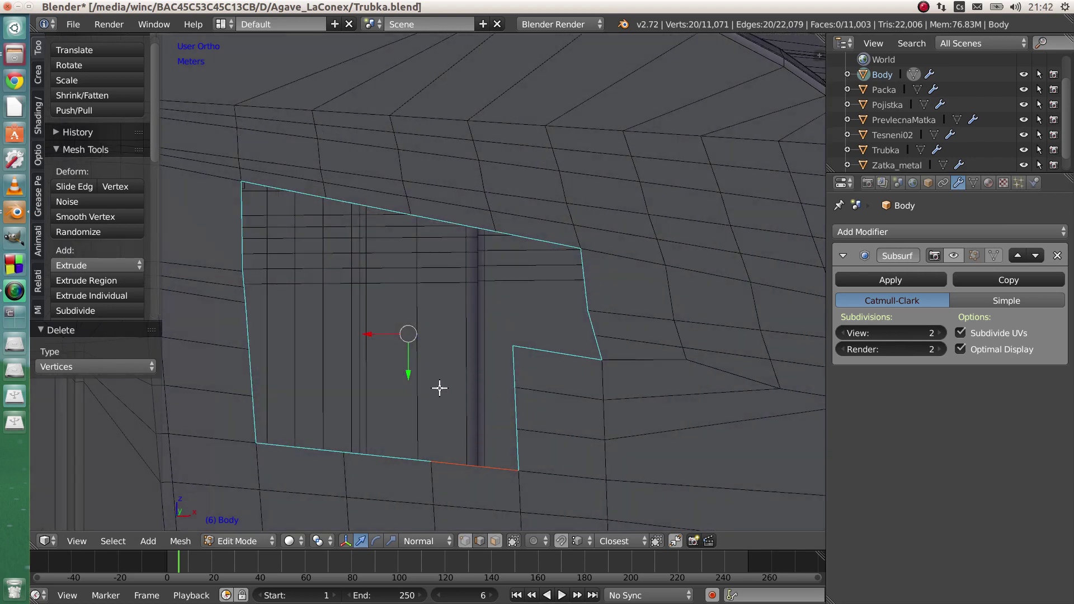
mouse_move(456, 388)
middle_down()
mouse_move(442, 385)
mouse_move(446, 357)
mouse_move(520, 355)
middle_up()
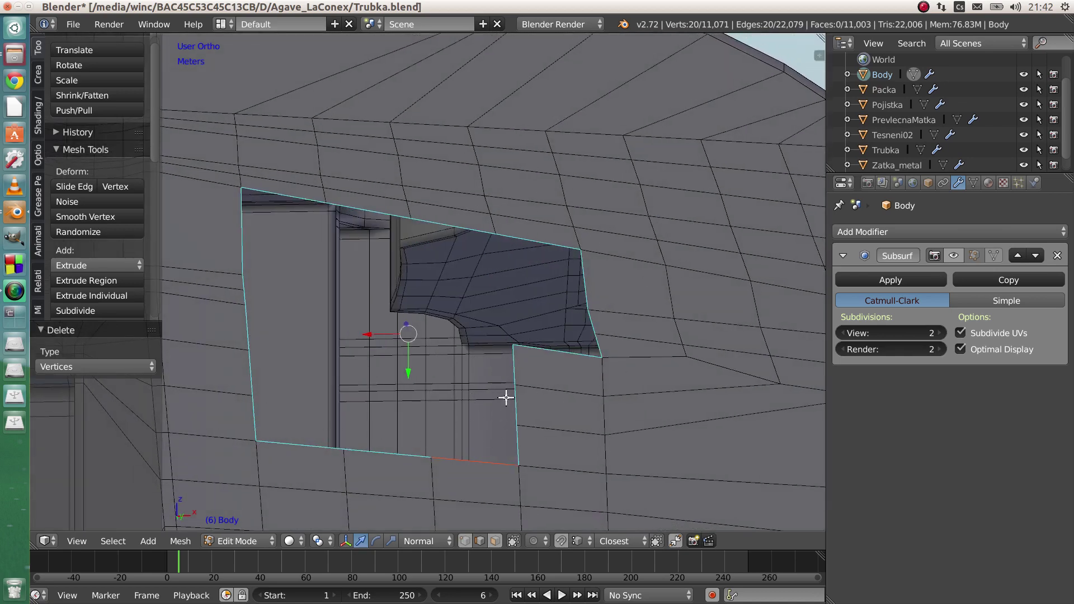
middle_drag(505, 397, 517, 371)
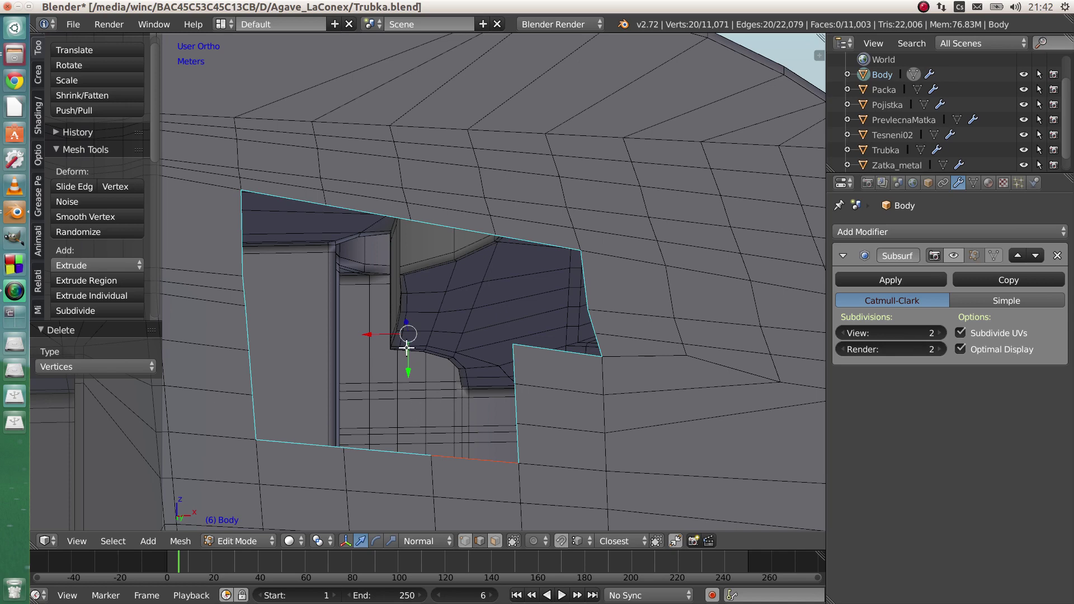
middle_drag(367, 346, 403, 371)
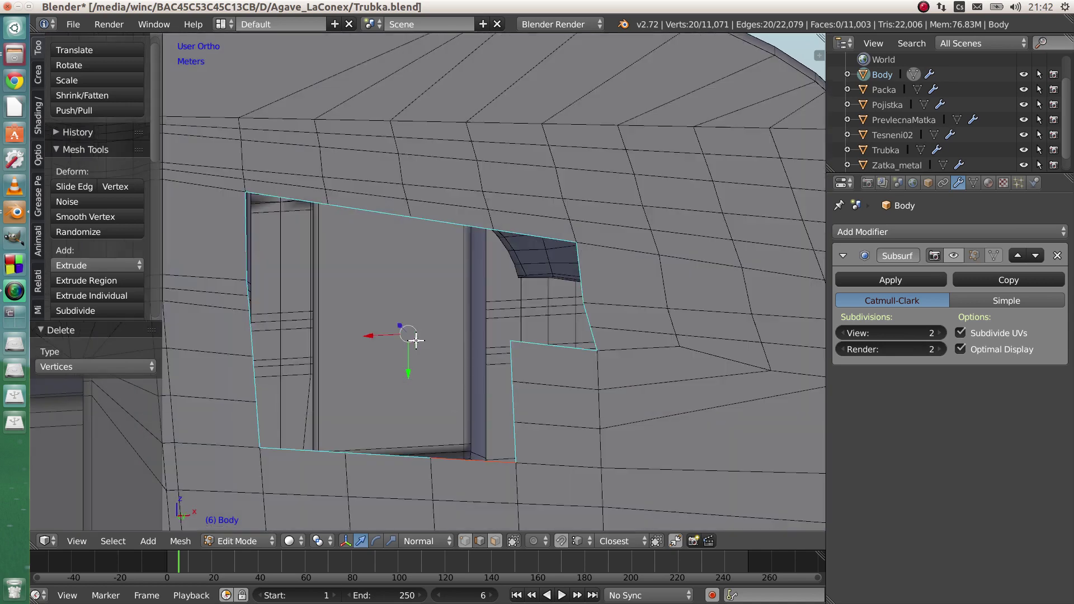
middle_drag(396, 327, 437, 307)
key(e)
right_click(421, 312)
Shape the enlarged opening's extruded loop into a regular circle with LoopTools Circle.
key(w)
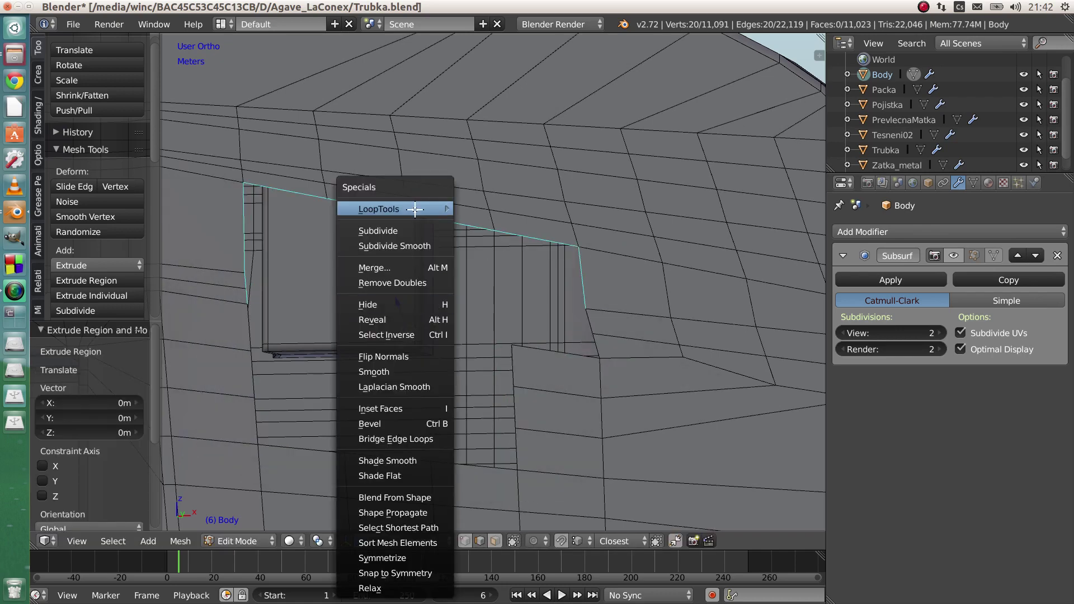
mouse_move(415, 210)
click(505, 223)
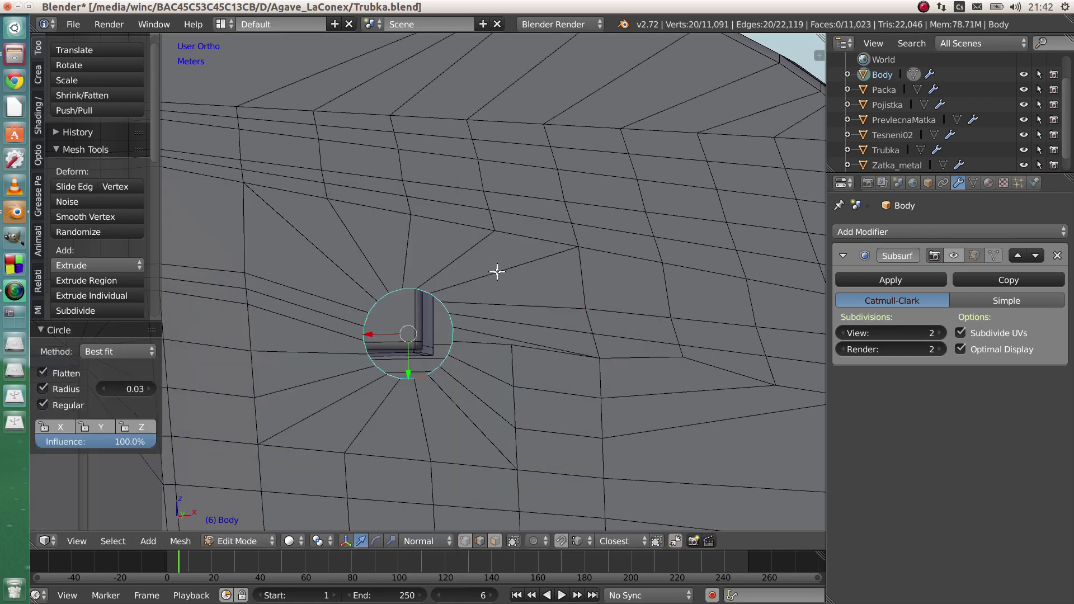
scroll(521, 361, up, 2)
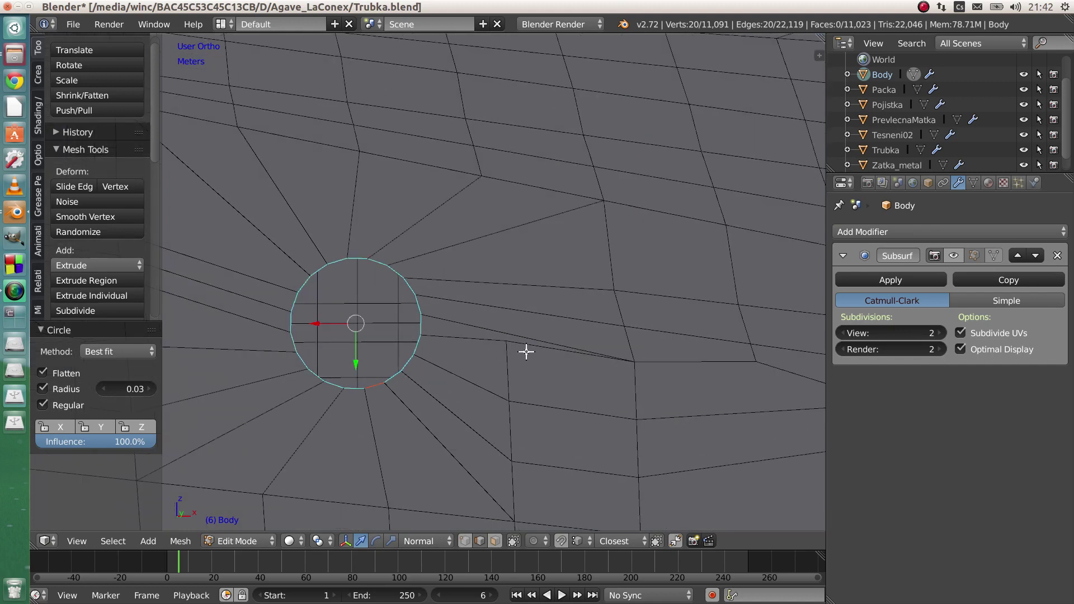
scroll(518, 352, up, 2)
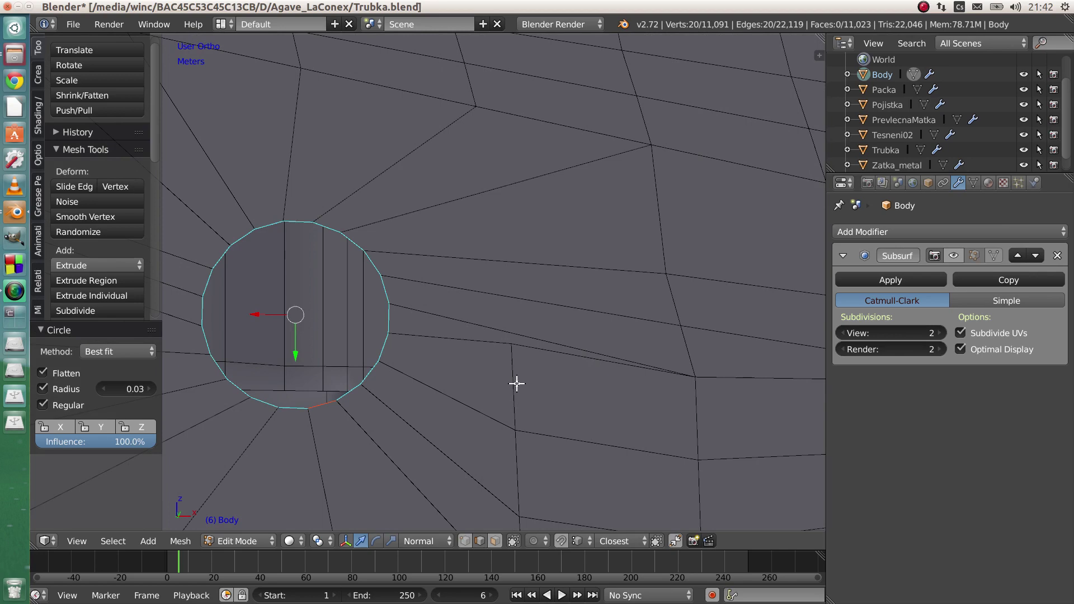
scroll(517, 384, down, 2)
middle_drag(517, 384, 423, 384)
middle_drag(484, 343, 453, 347)
key(r)
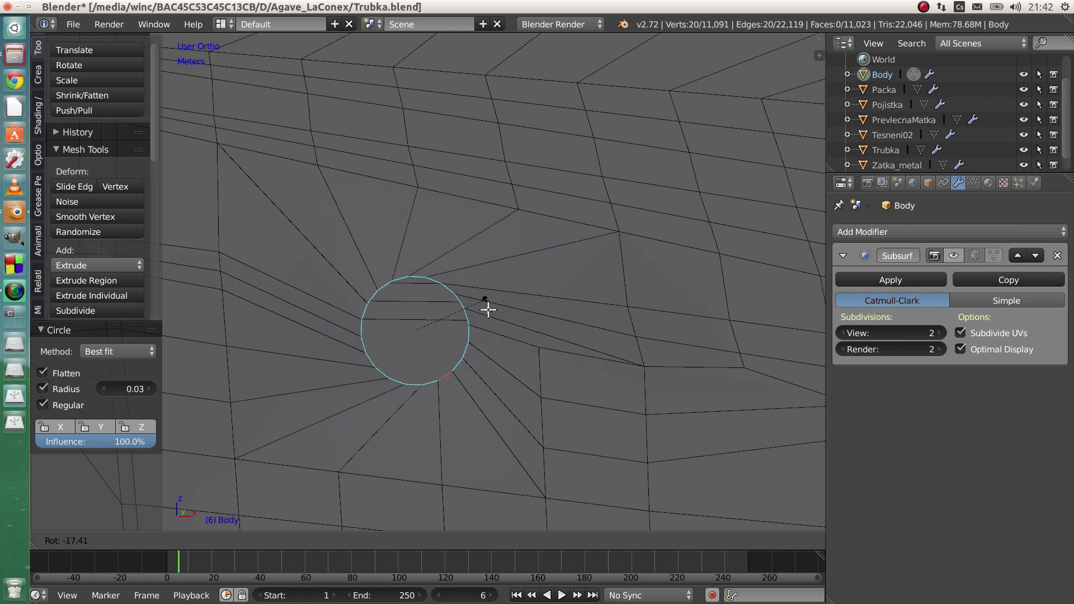
right_click(488, 310)
mouse_move(469, 370)
middle_down()
mouse_move(491, 359)
mouse_move(462, 354)
middle_up()
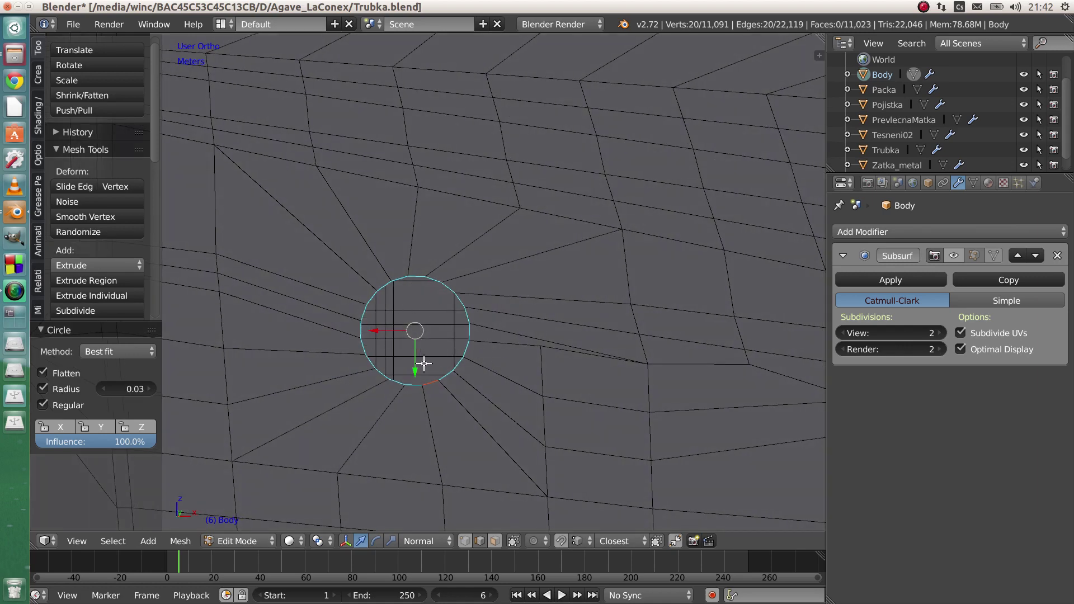
scroll(541, 343, up, 2)
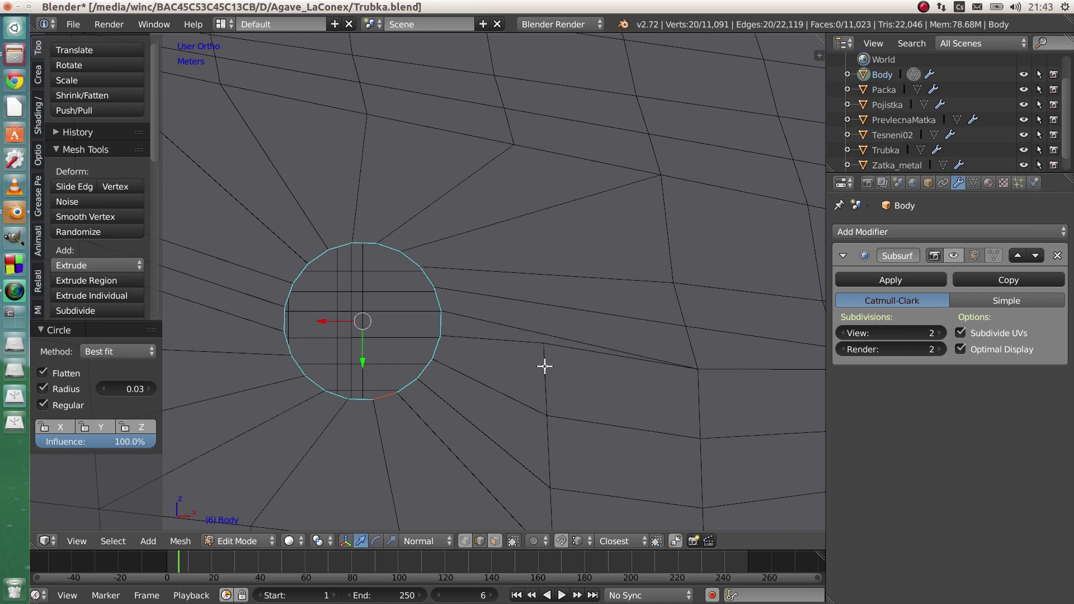
In vertex select mode, try sliding the wall vertex beside the hole along its edge by a factor of 0.491, and undo it.
click(465, 541)
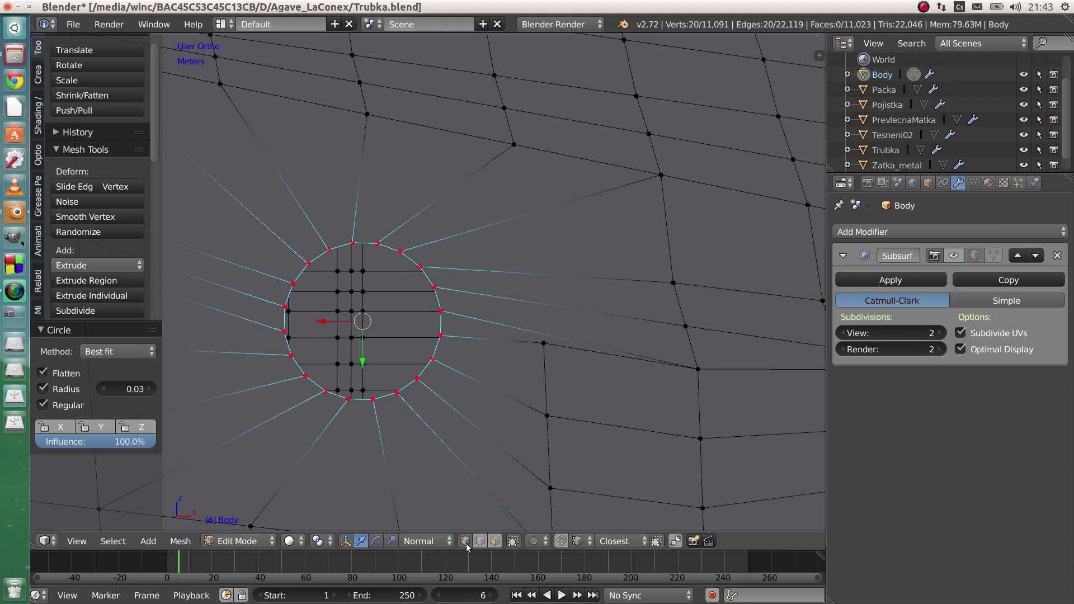
right_click(544, 343)
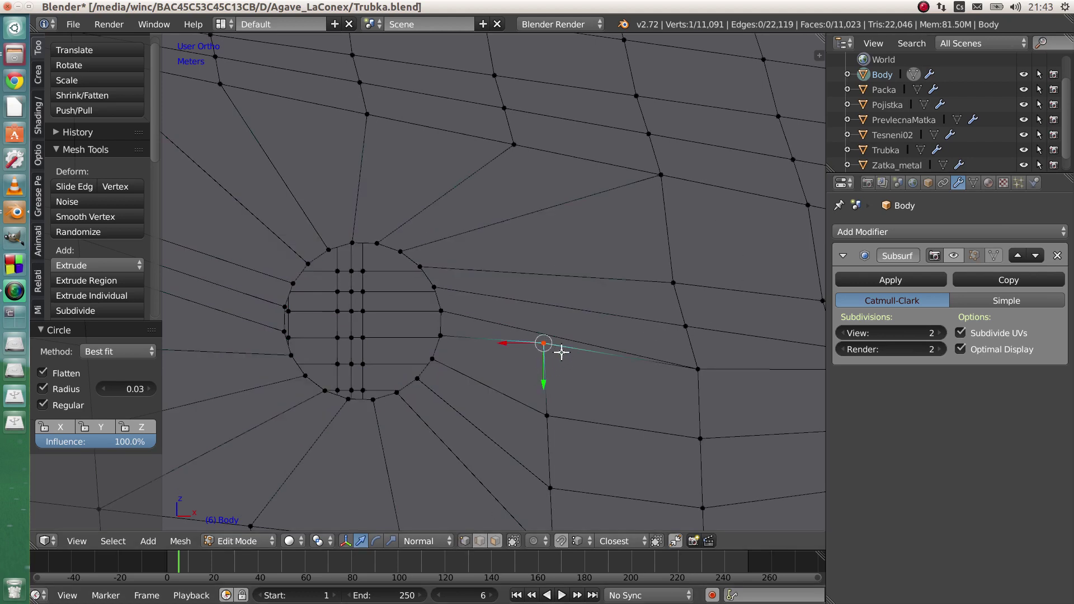
mouse_move(561, 373)
middle_down()
mouse_move(585, 384)
mouse_move(574, 375)
middle_up()
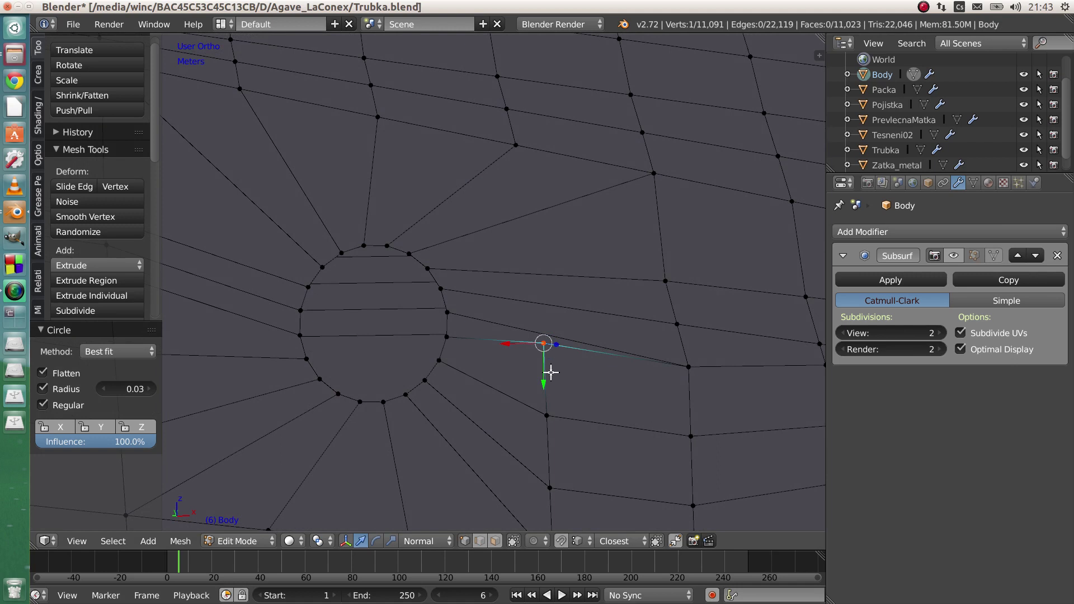
key(shift+v)
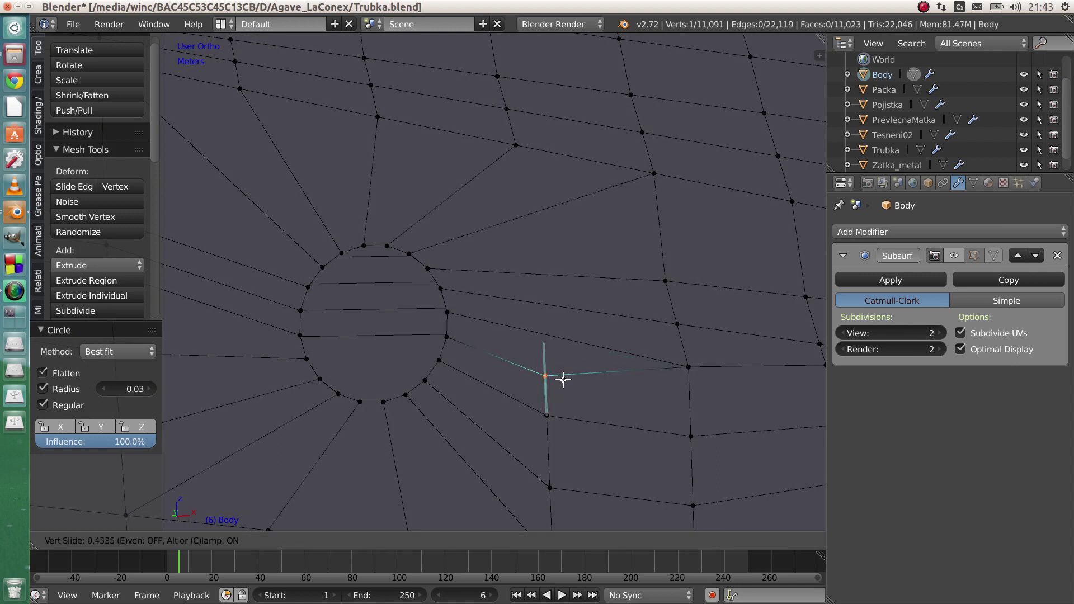
click(561, 443)
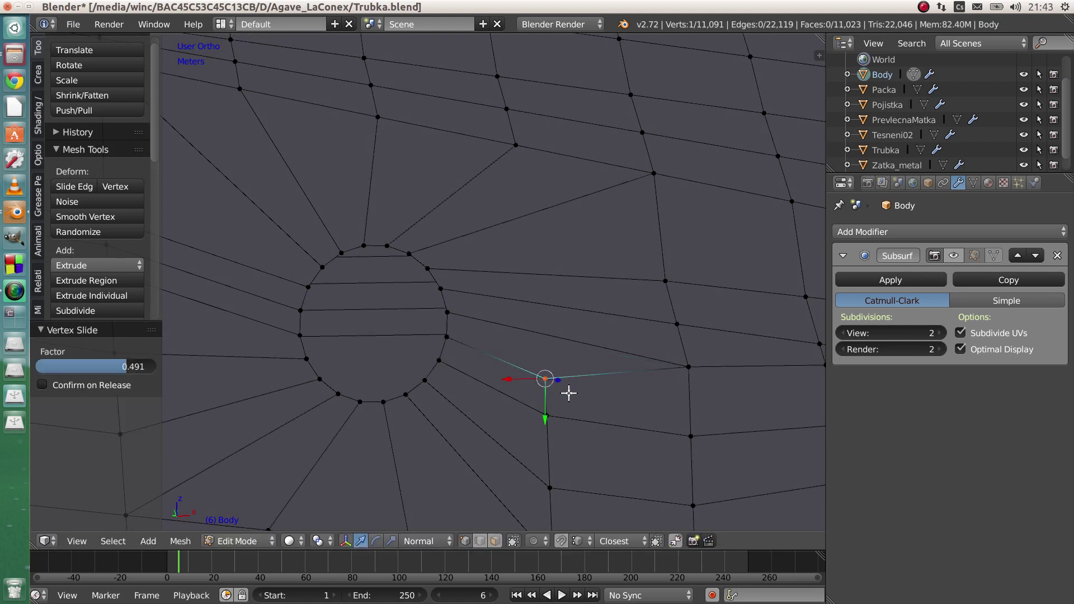
key(ctrl+z)
Add one centred loop cut with a slide factor of 0 through the faces surrounding the circular hole.
middle_drag(463, 373, 495, 331)
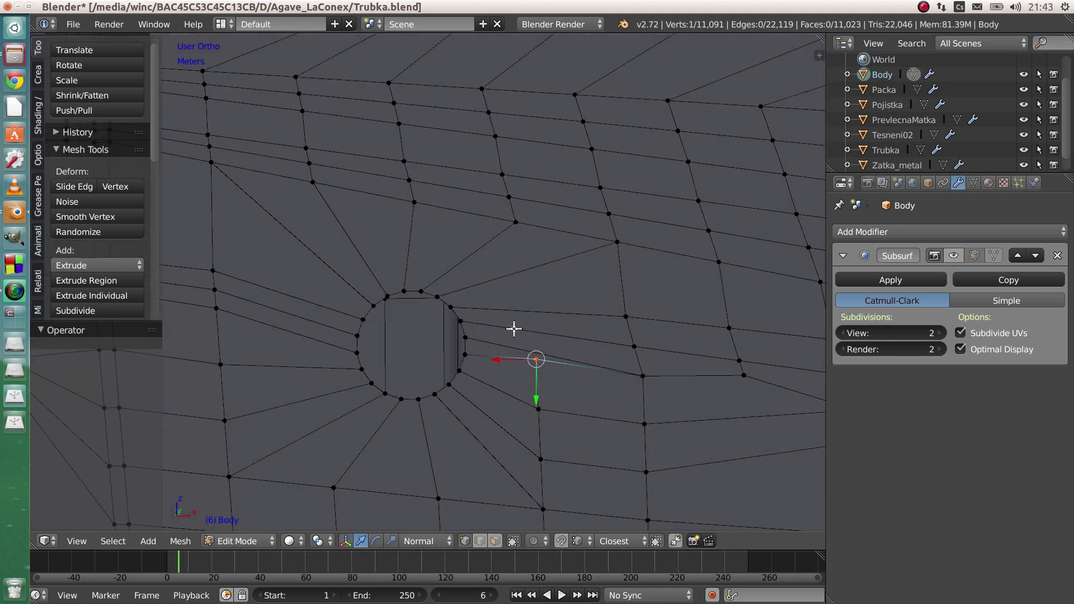
key(ctrl+r)
click(515, 327)
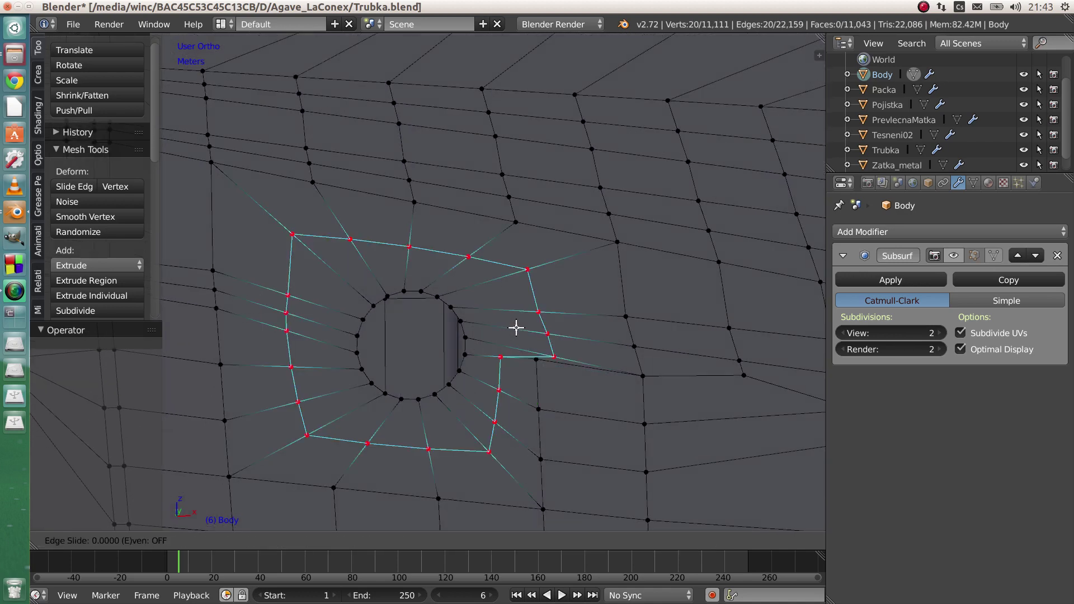
right_click(515, 328)
middle_drag(532, 384, 529, 338)
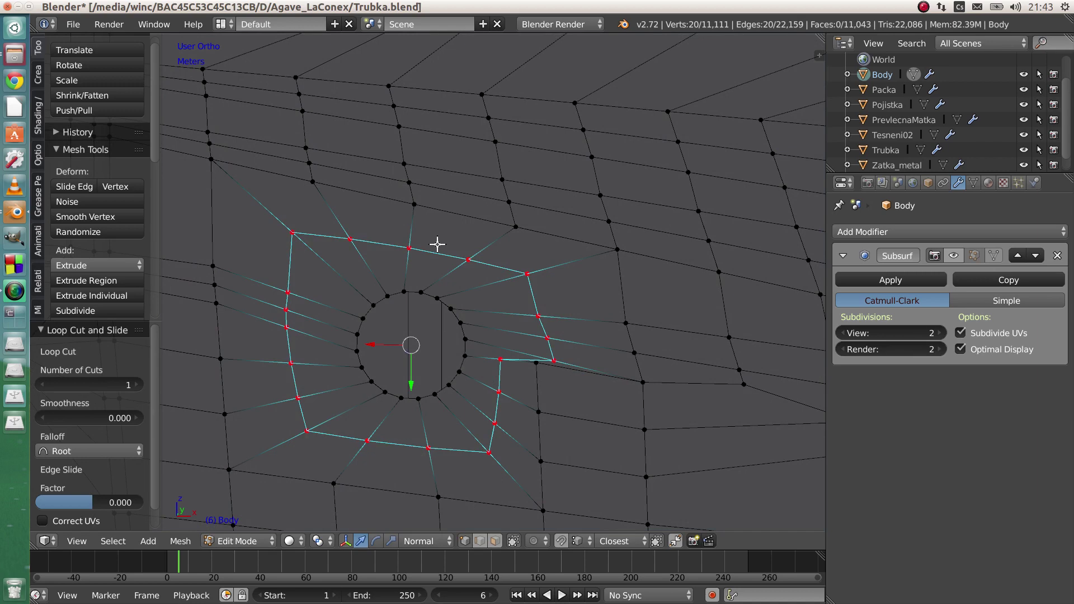
Try smoothing the new loop around the hole with LoopTools Relax, and undo it.
key(w)
mouse_move(392, 208)
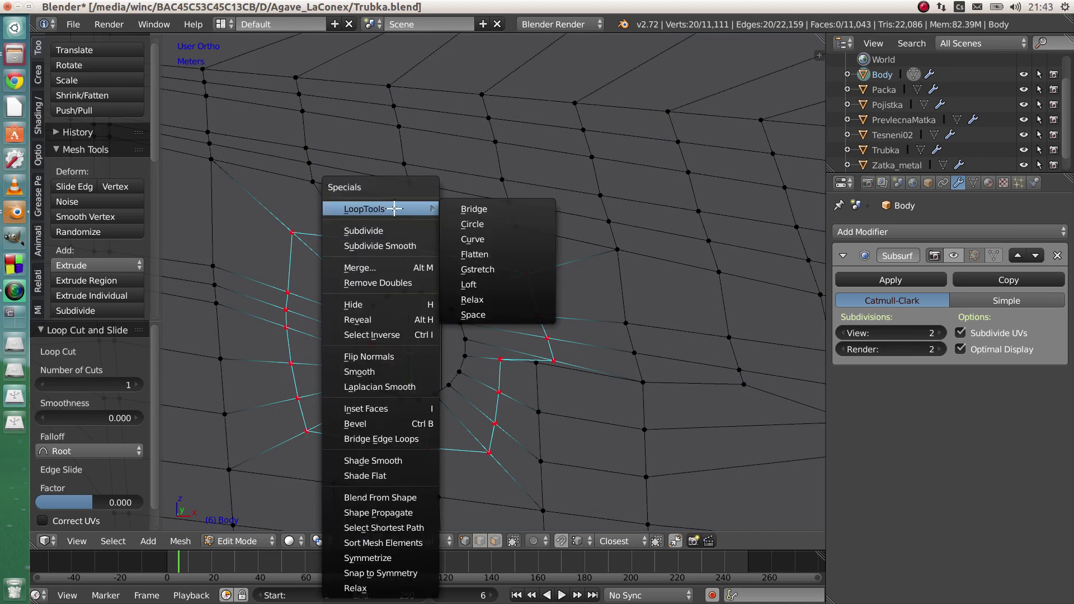
click(484, 296)
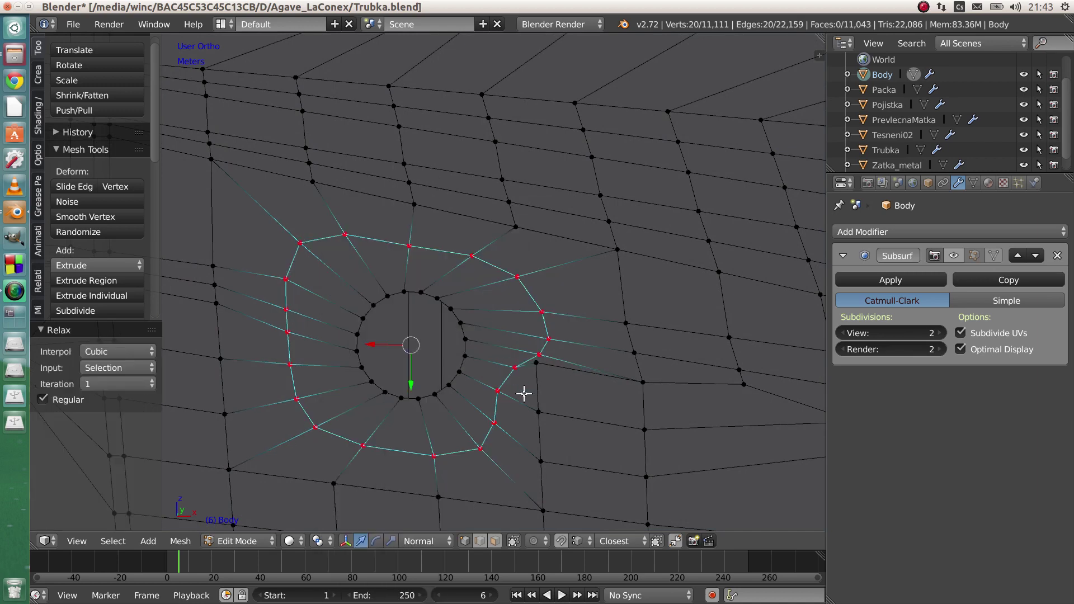
middle_drag(527, 383, 538, 352)
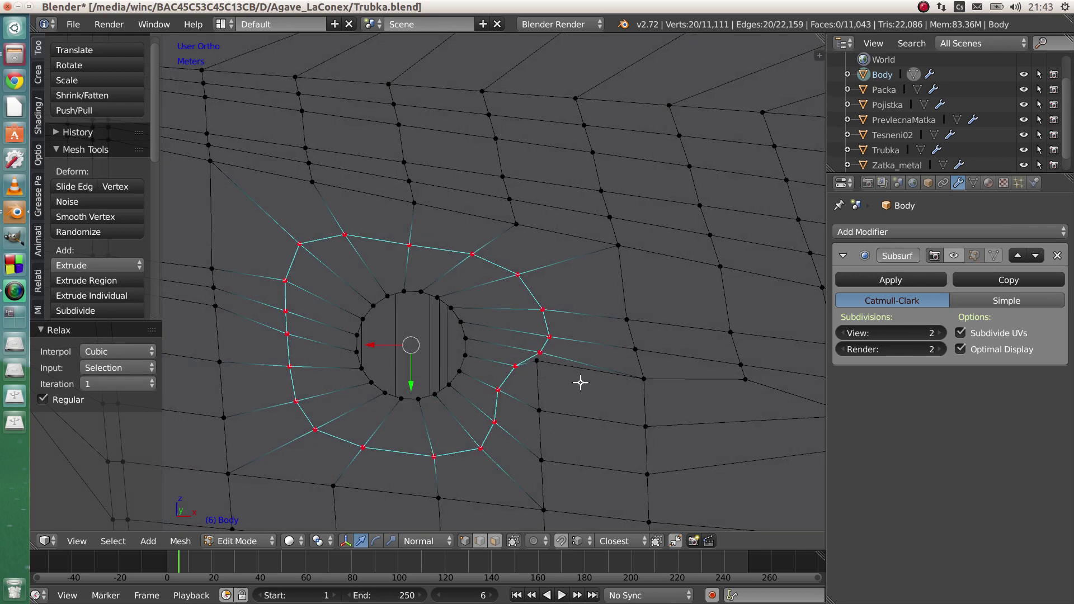
scroll(534, 364, up, 3)
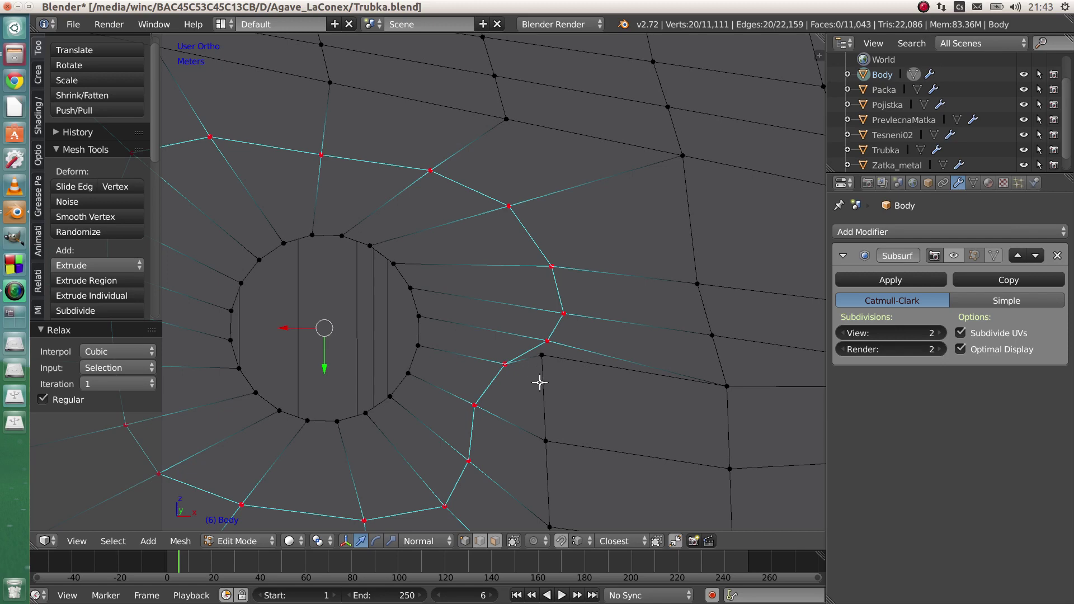
key(ctrl+z)
key(ctrl+z)
key(ctrl+z)
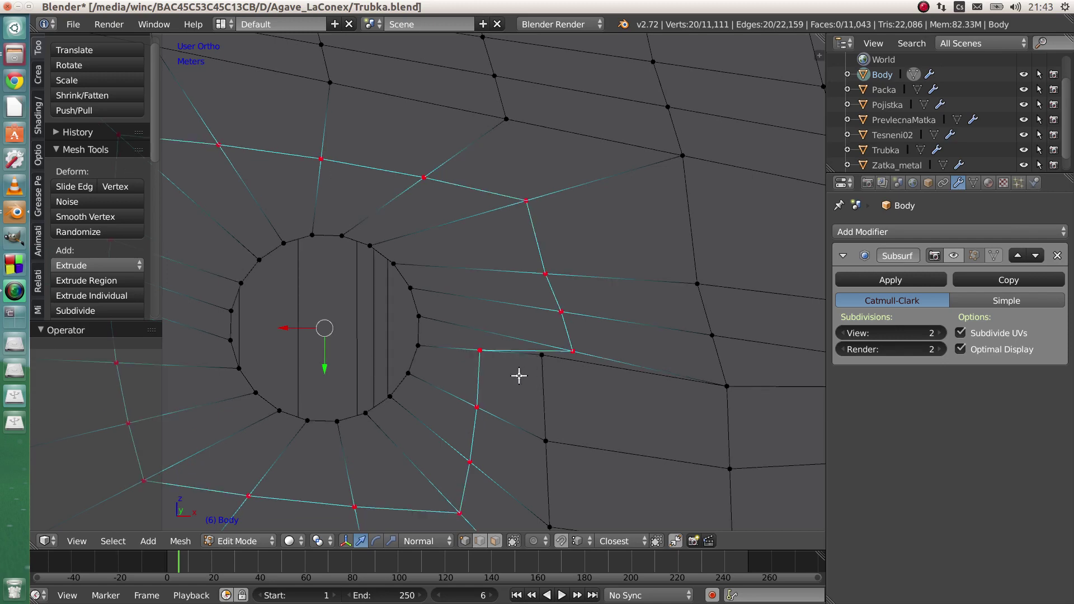
Try moving the inner corner vertex of the loop around the hole in the front view.
scroll(540, 376, down, 2)
middle_drag(554, 393, 536, 305)
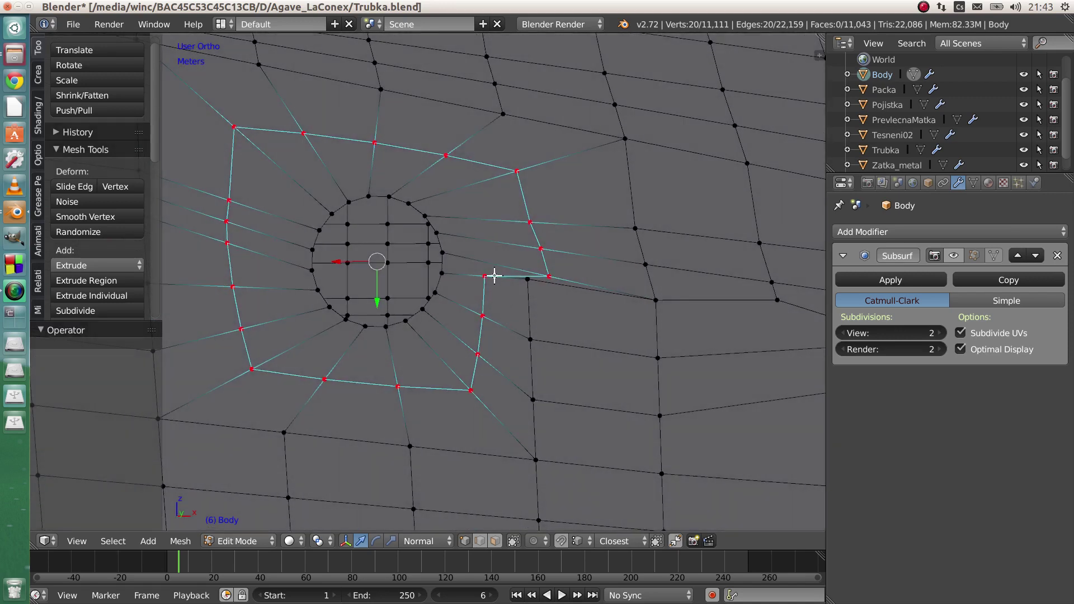
right_click(486, 276)
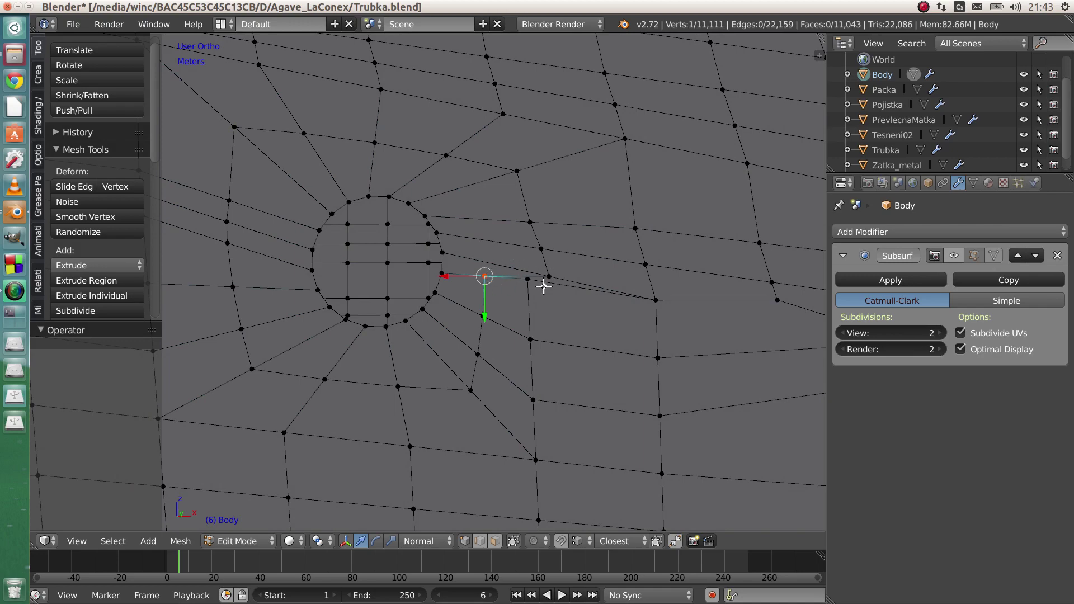
scroll(554, 286, down, 4)
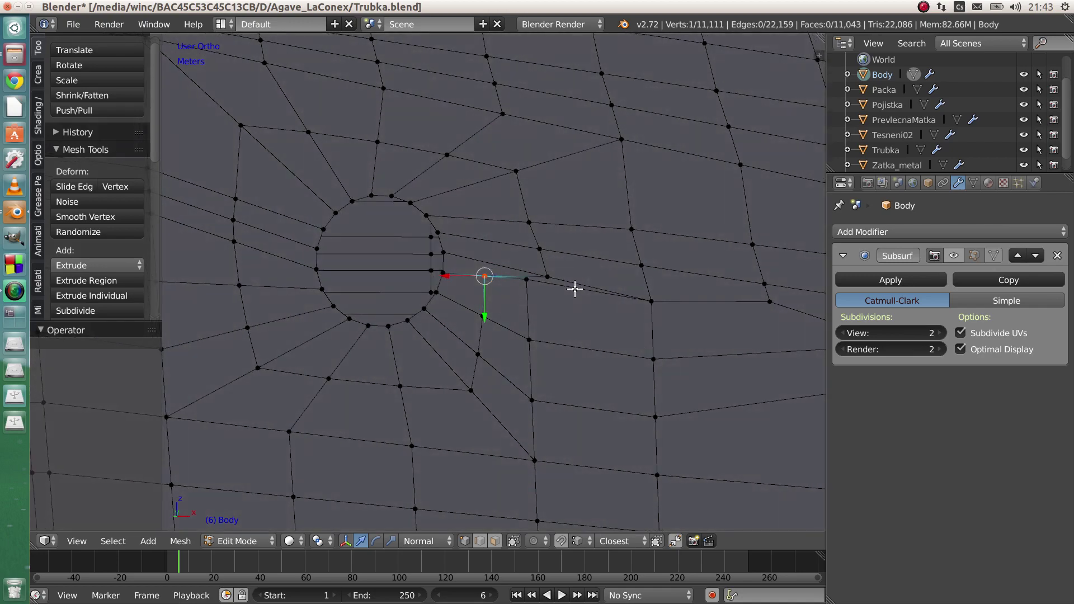
scroll(564, 297, down, 2)
middle_drag(564, 300, 539, 168)
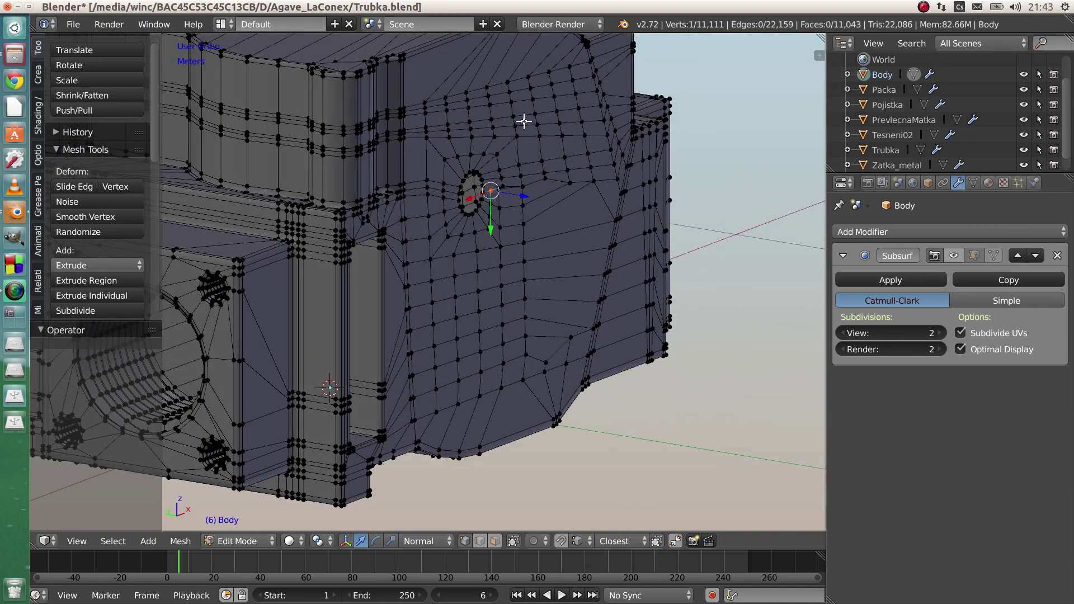
scroll(532, 384, down, 3)
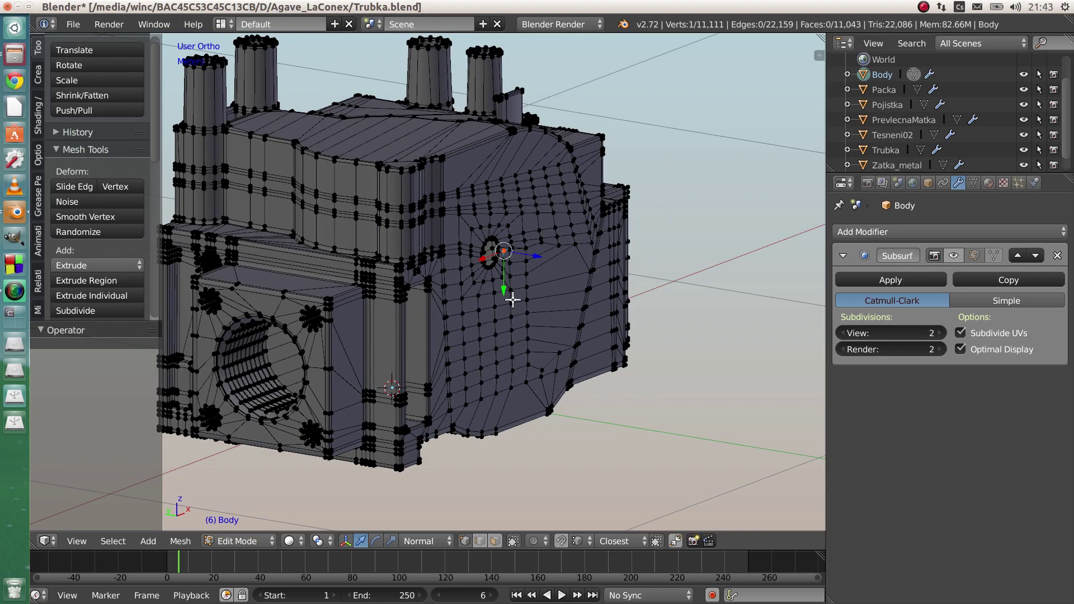
key(KP_1)
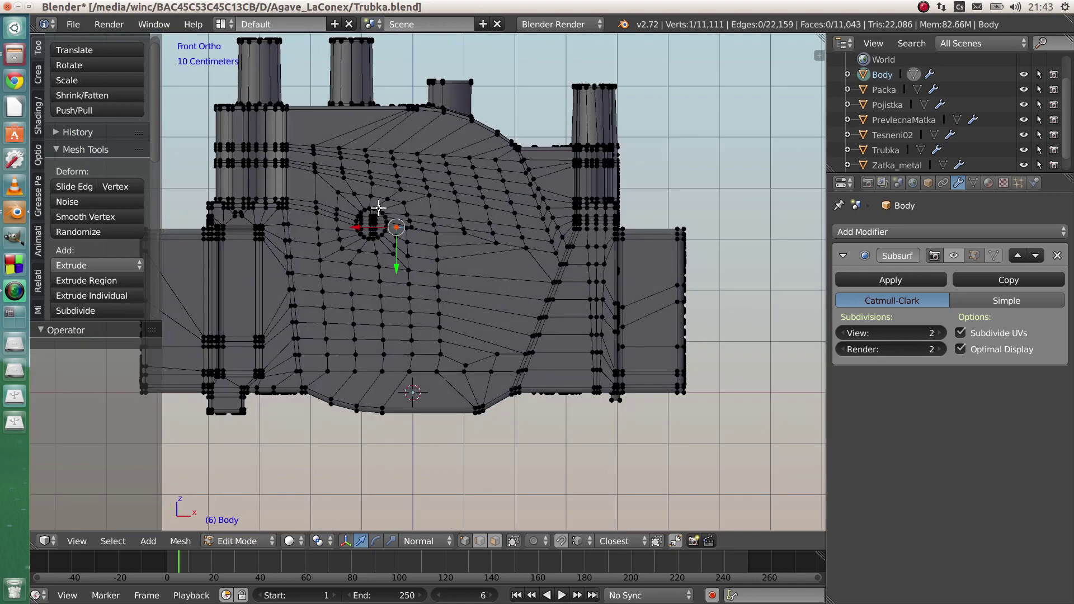
scroll(420, 267, up, 6)
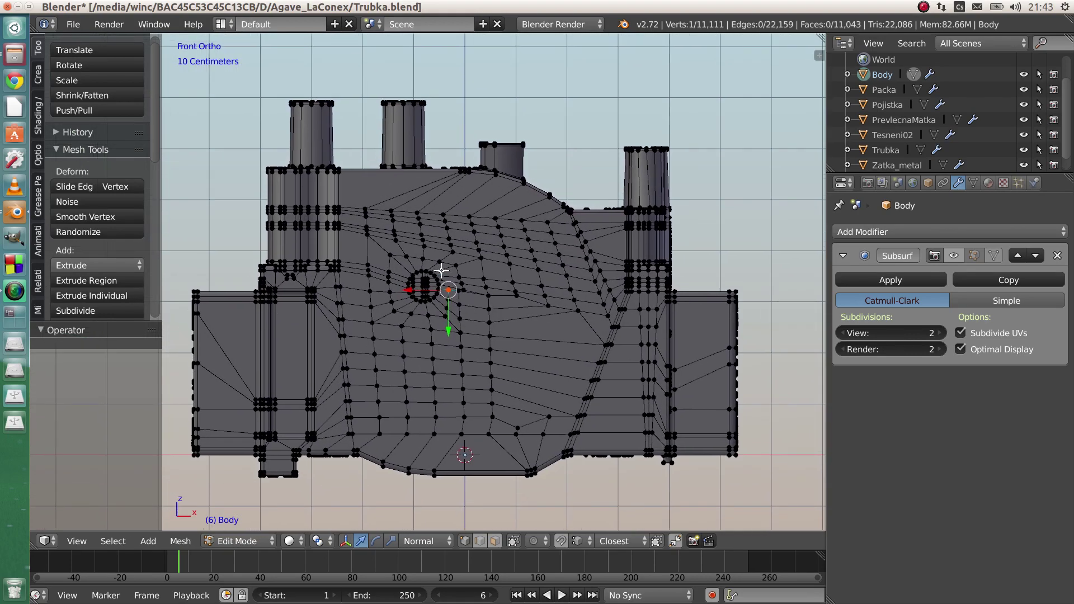
key(s)
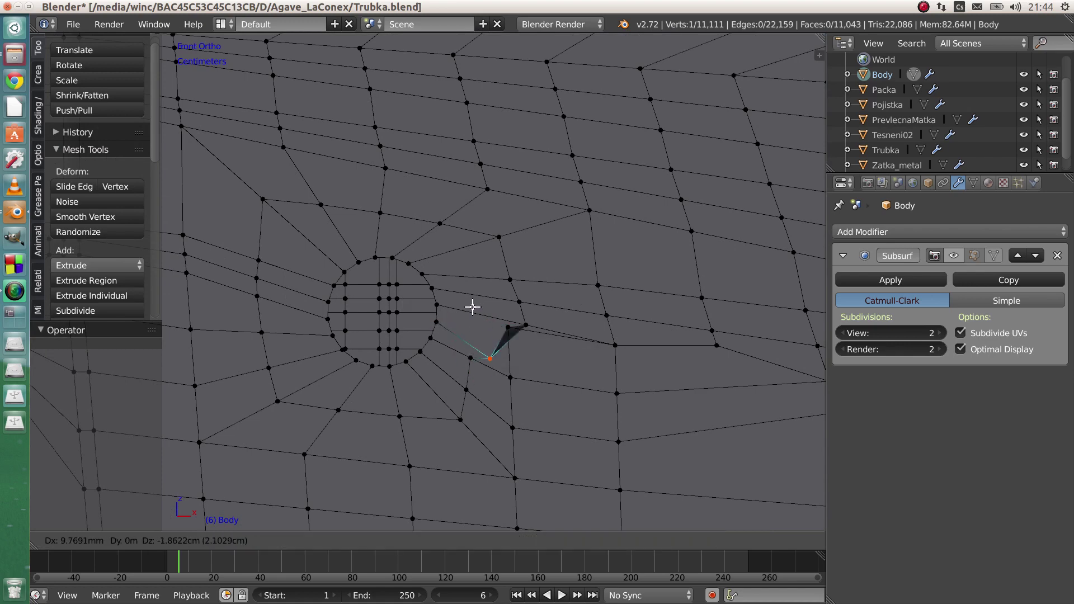
key(Escape)
Select the whole Body mesh and rotate it by -41.143° in an angled view.
scroll(490, 324, down, 5)
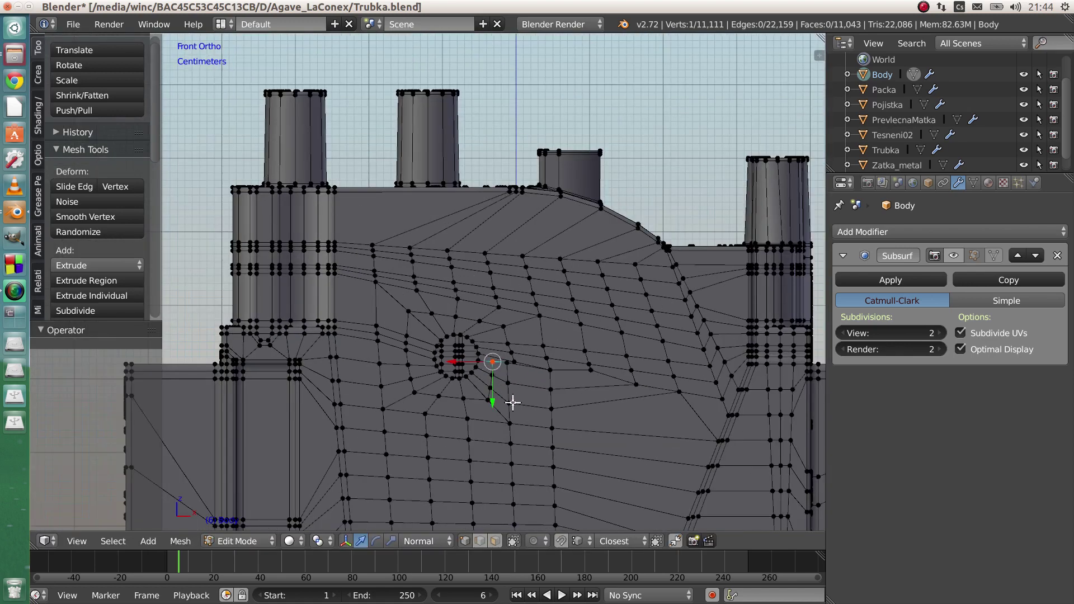
middle_drag(525, 396, 583, 391)
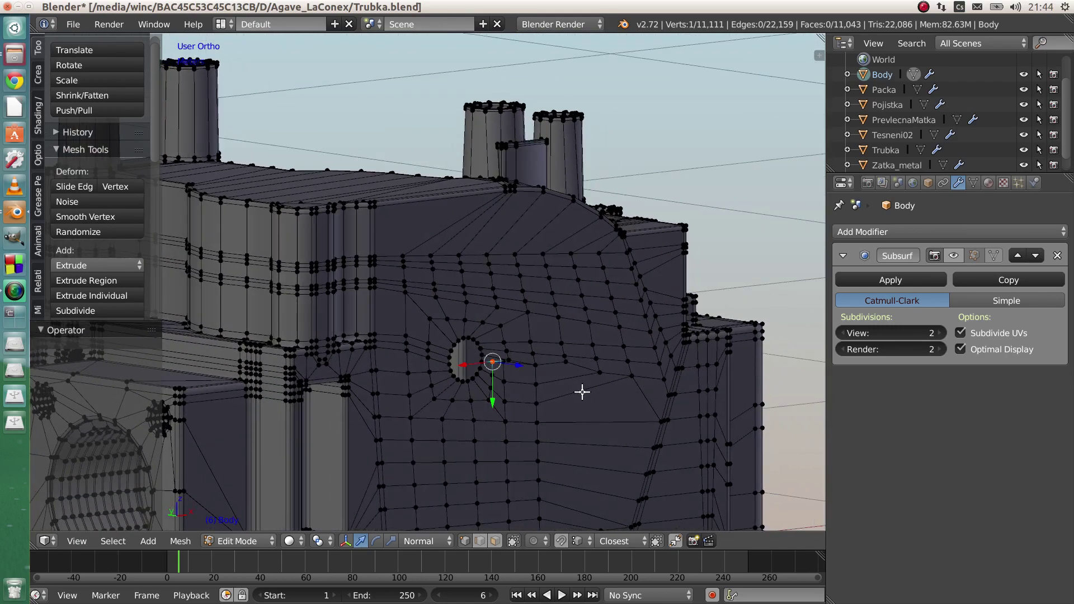
key(a)
scroll(592, 307, down, 5)
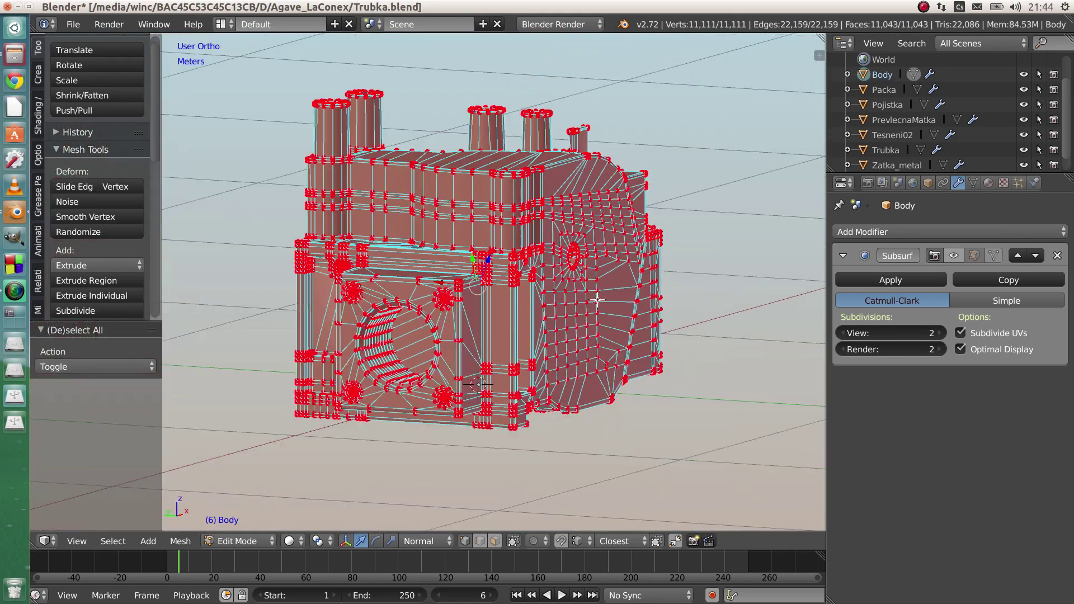
shift+middle_drag(597, 300, 586, 325)
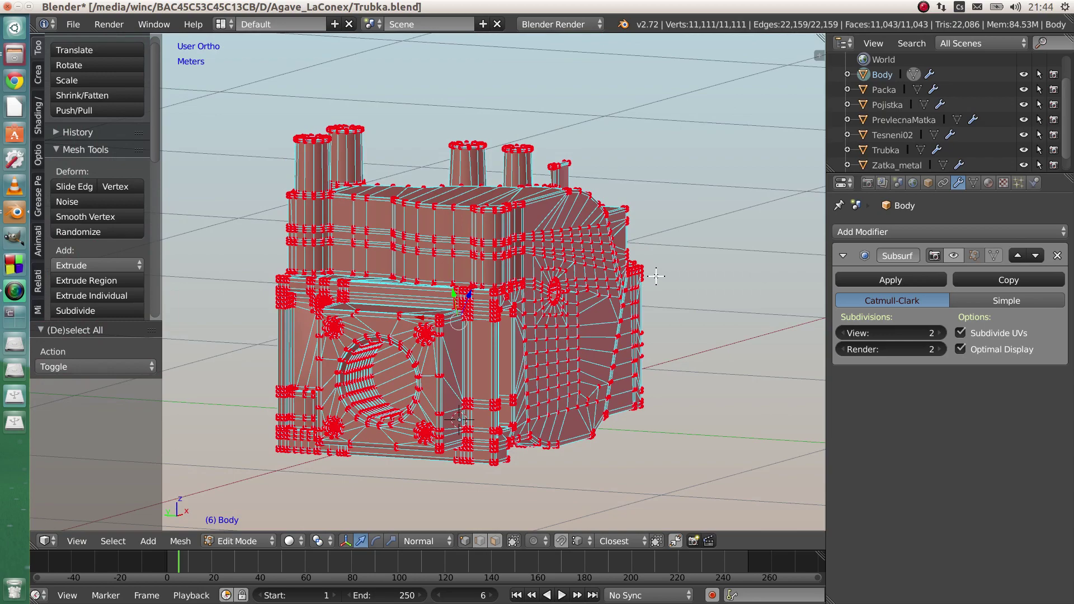
key(r)
click(615, 162)
middle_drag(565, 319, 475, 364)
Select the wall face beside the hole in face select mode and align the view perpendicular to that face.
right_click(407, 270)
scroll(420, 296, up, 5)
right_click(407, 301)
middle_drag(407, 301, 527, 304)
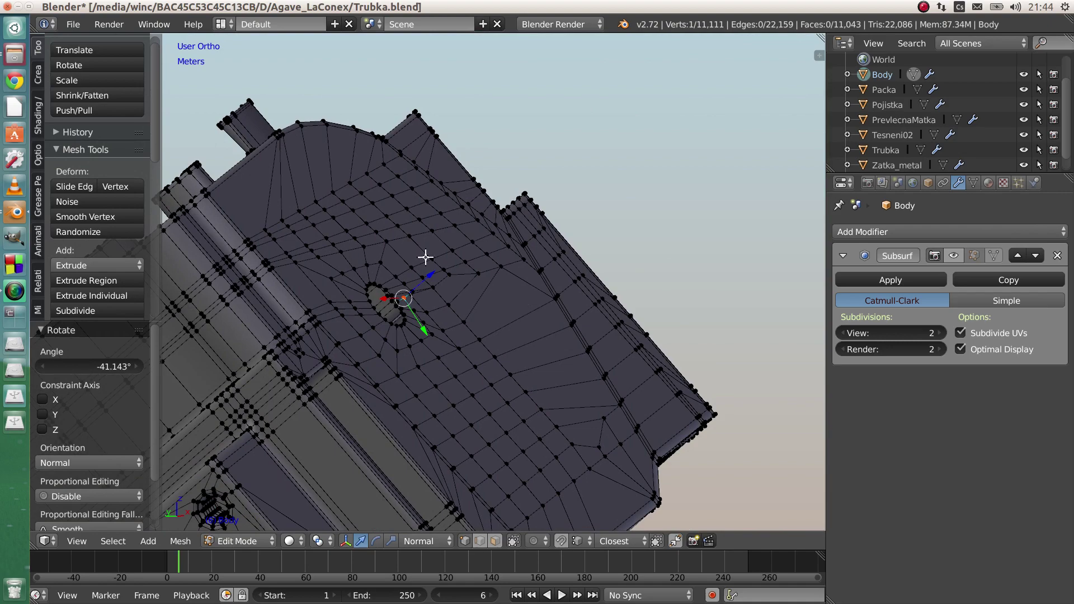
click(496, 540)
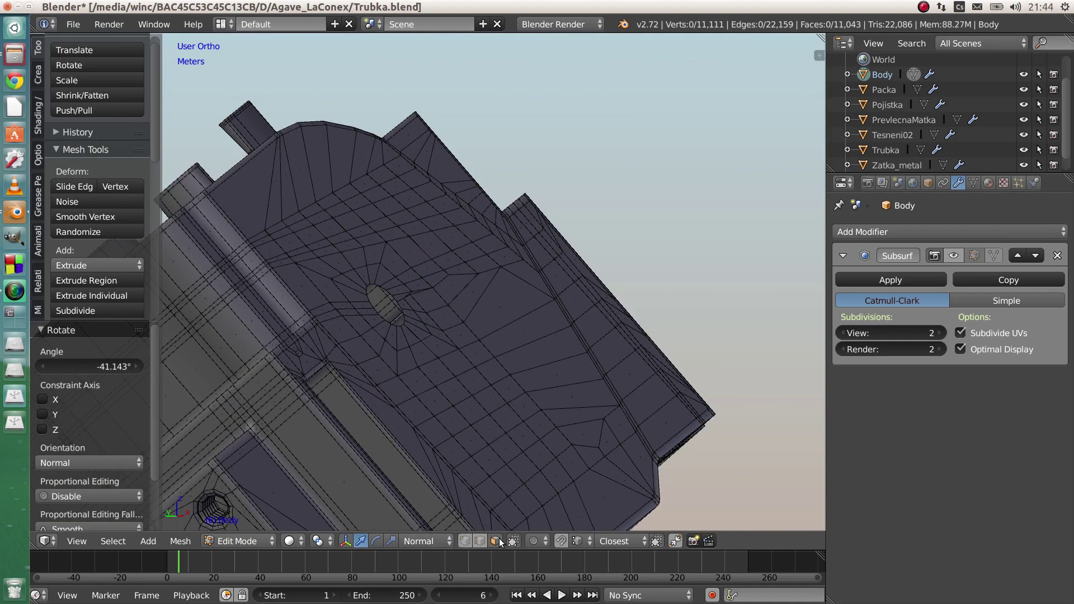
middle_drag(476, 358, 444, 360)
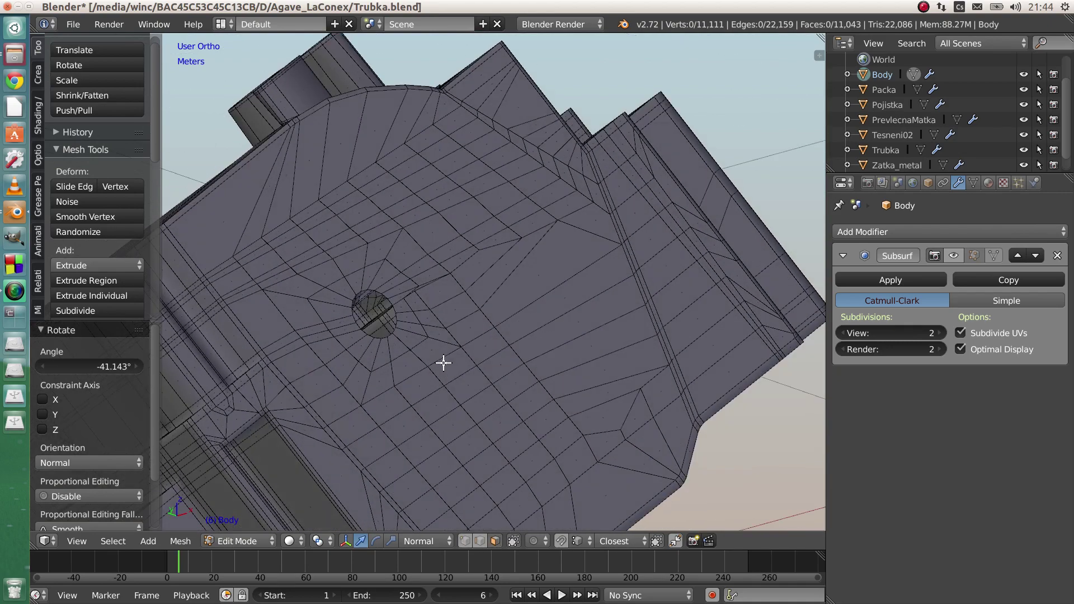
right_click(435, 293)
middle_drag(434, 292, 439, 256)
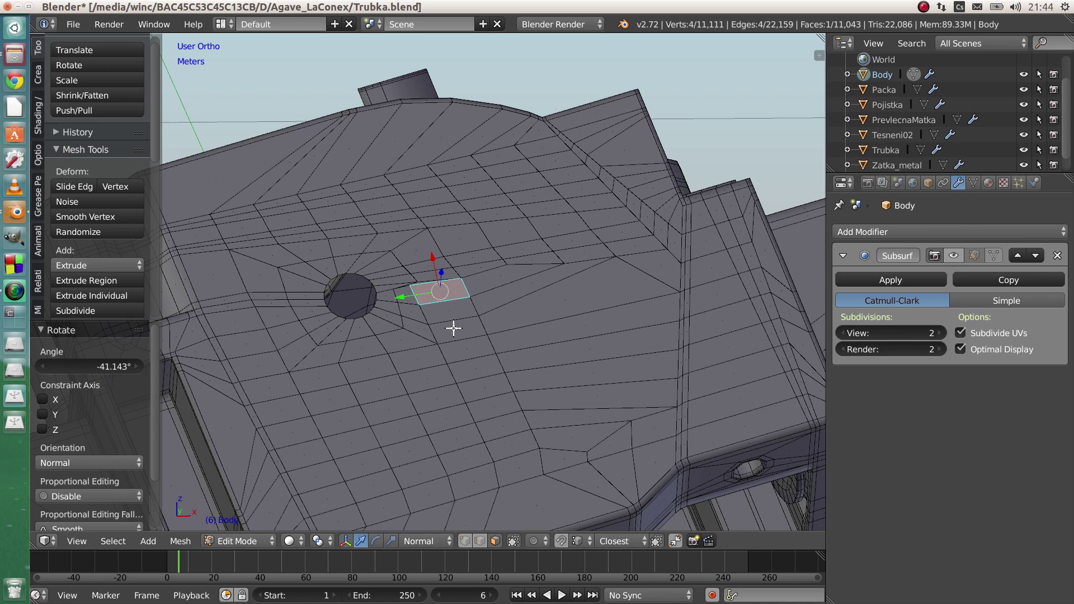
key(shift+KP_7)
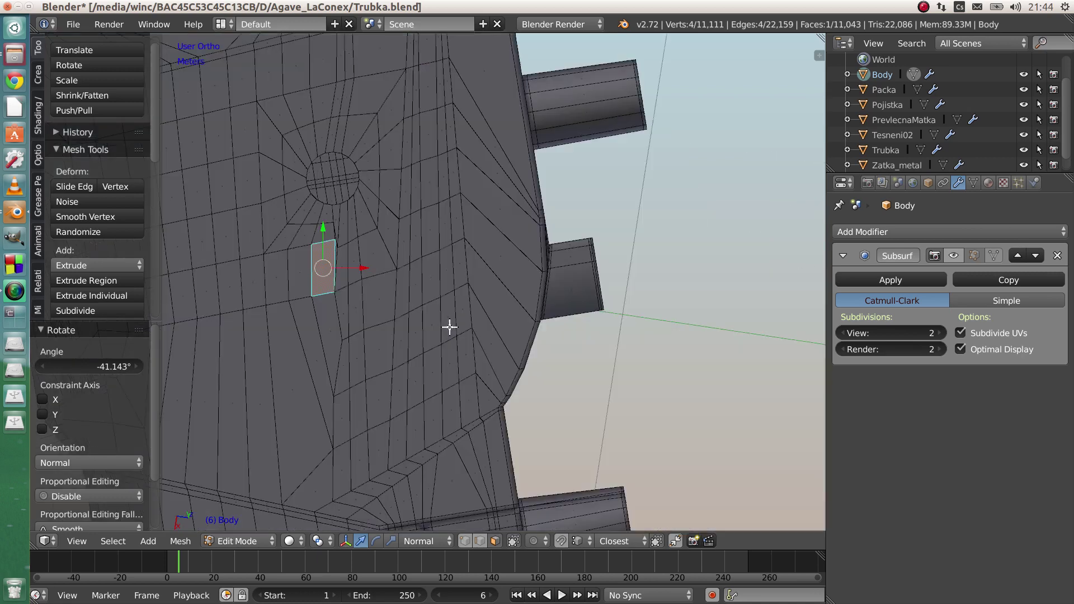
scroll(430, 311, down, 3)
shift+middle_drag(422, 308, 444, 307)
scroll(455, 307, up, 5)
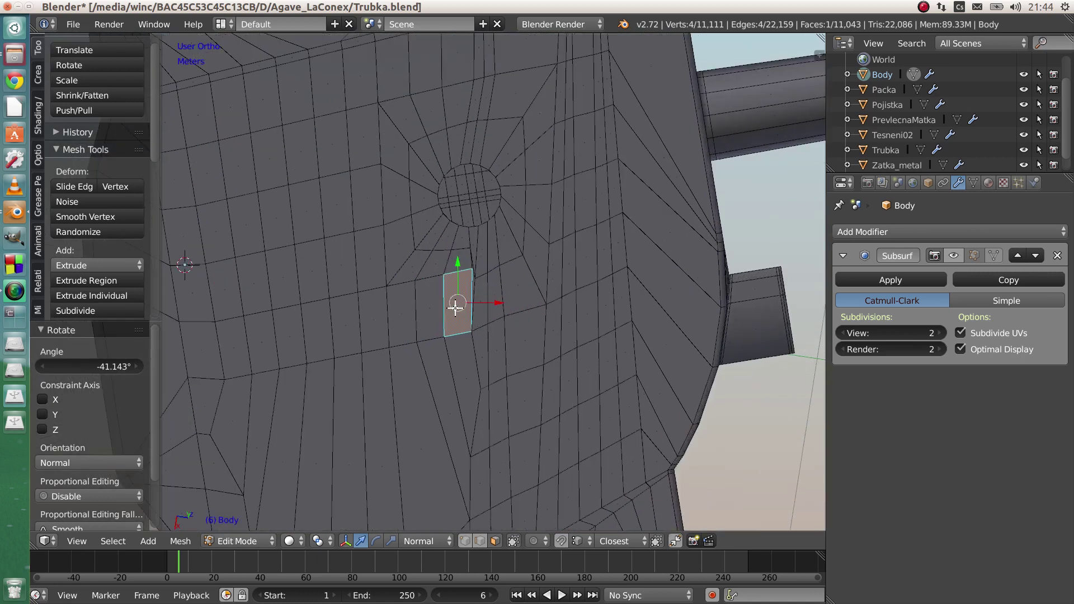
Select the long strip face on the Body's adjoining wall and align the view perpendicular to it.
scroll(499, 331, down, 5)
middle_drag(515, 329, 469, 280)
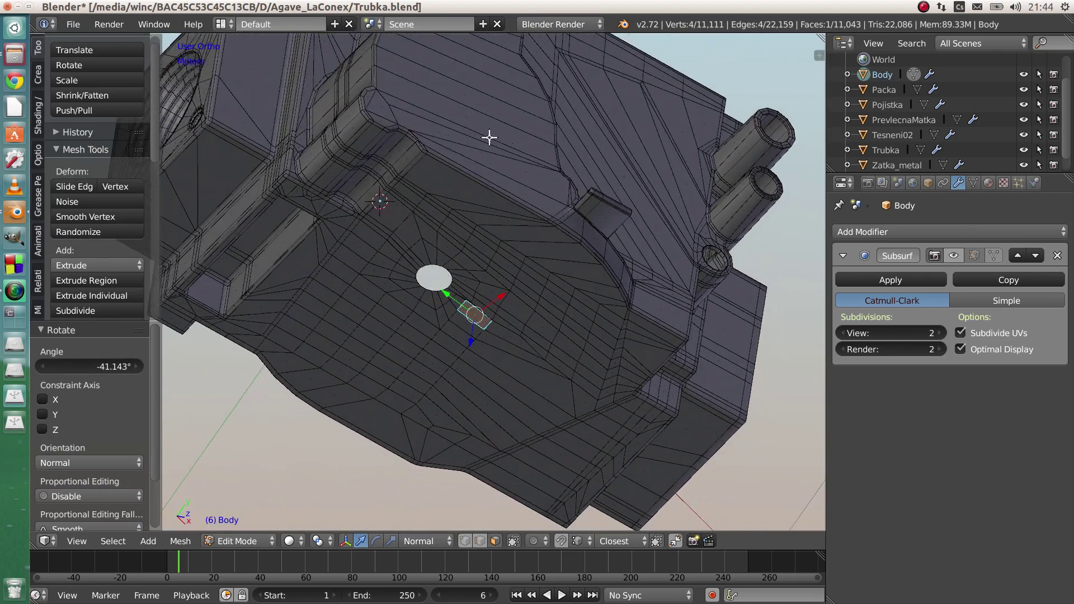
right_click(475, 77)
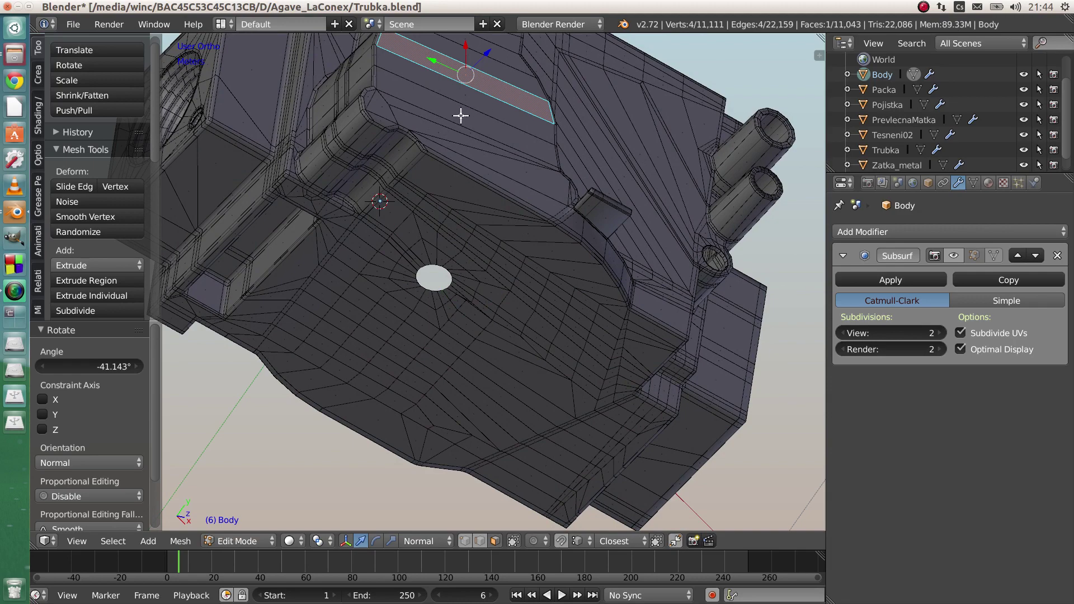
middle_drag(480, 129, 487, 138)
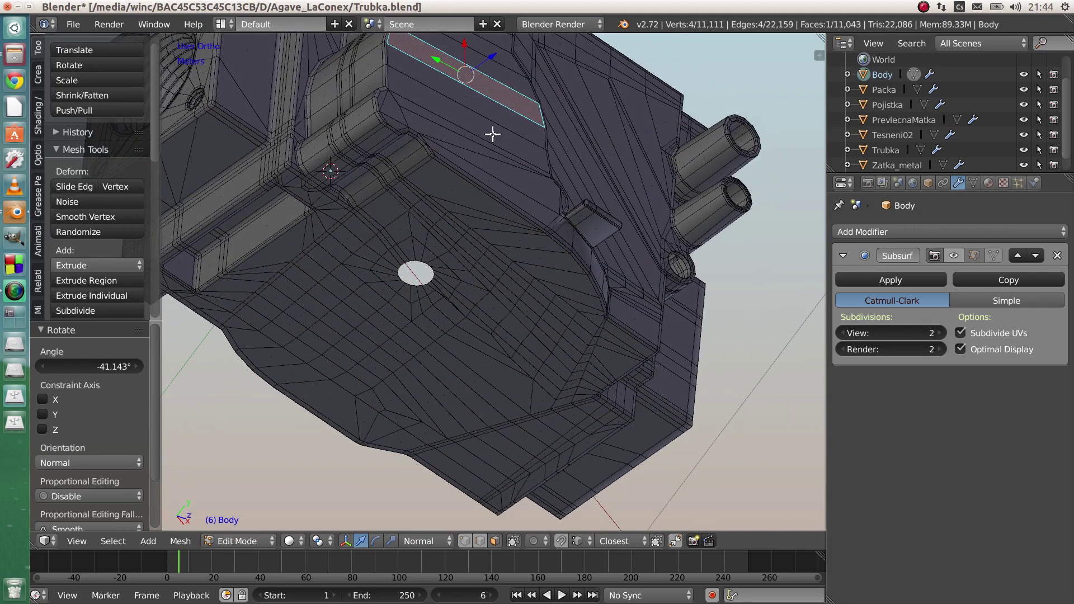
key(shift+KP_7)
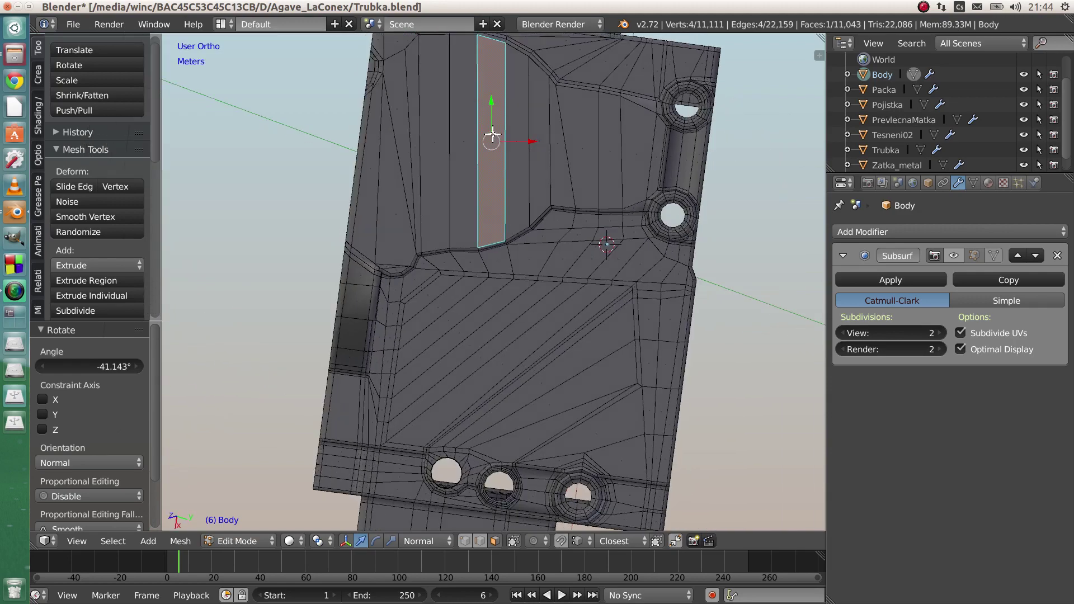
Select the wall face beside the round hole, align the view perpendicular to it and frame the hole area.
middle_drag(491, 127, 461, 391)
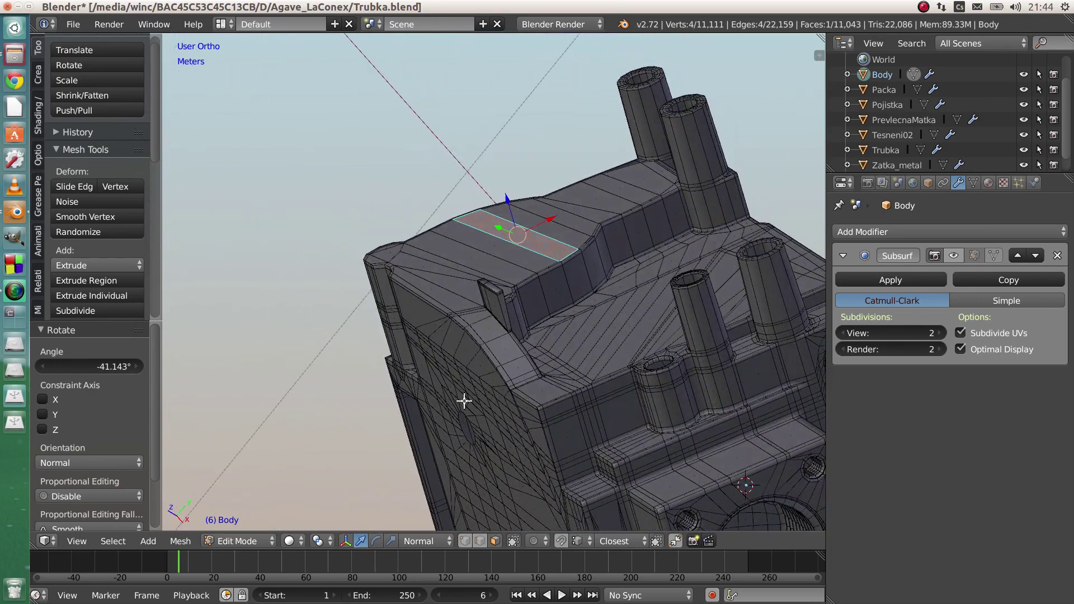
right_click(472, 408)
key(shift+KP_7)
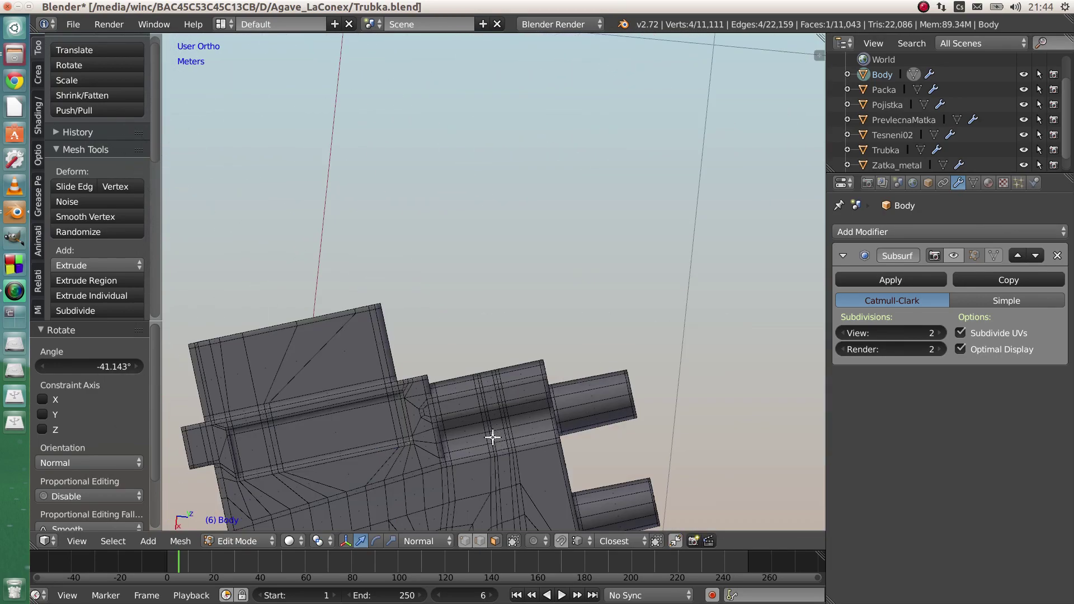
key(KP_Decimal)
scroll(542, 355, up, 3)
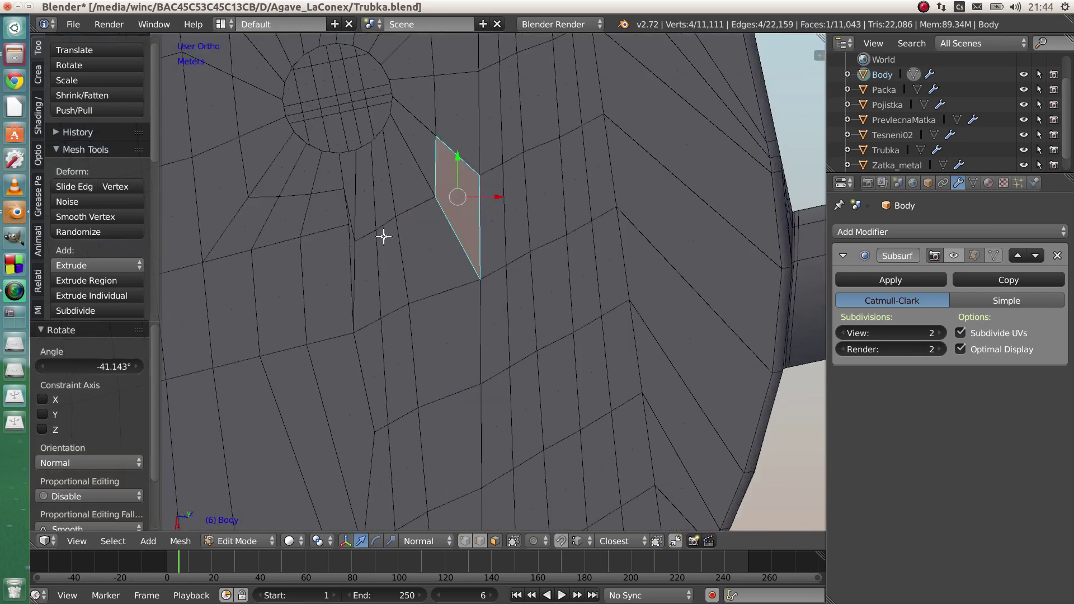
shift+middle_drag(383, 235, 486, 480)
In vertex select mode, reposition the vertex just below the hole within the face-aligned view to even out the surrounding loop.
click(465, 541)
right_click(451, 350)
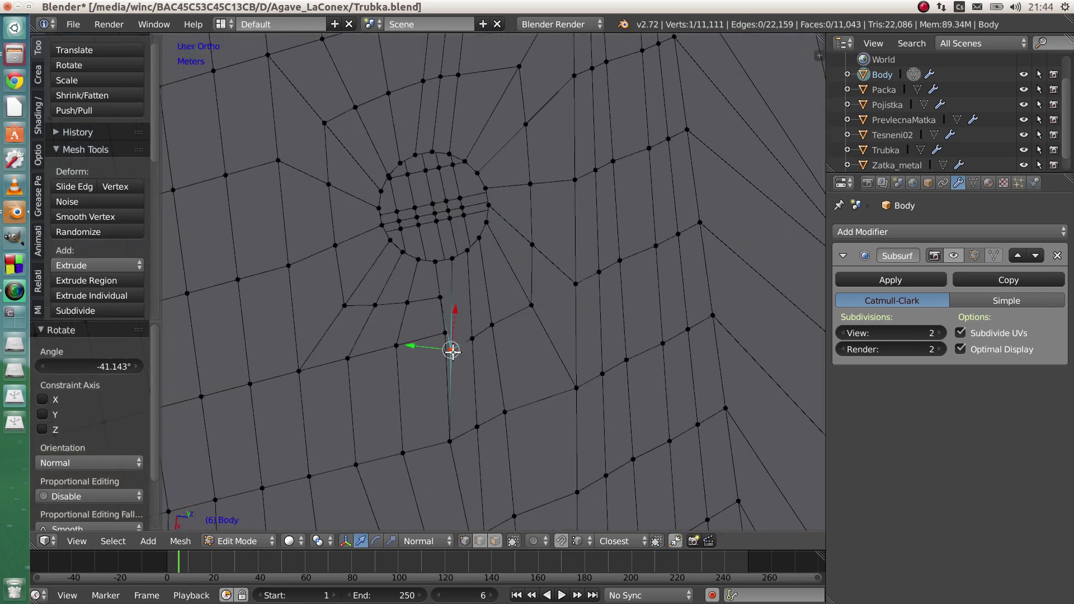
key(g)
click(475, 333)
key(g)
click(489, 338)
key(g)
click(453, 318)
key(g)
click(475, 337)
key(g)
click(474, 358)
Move the selected vertex along its normal Z axis by about -1.2 mm in Y and 0.9 mm in Z.
middle_drag(474, 357, 421, 254)
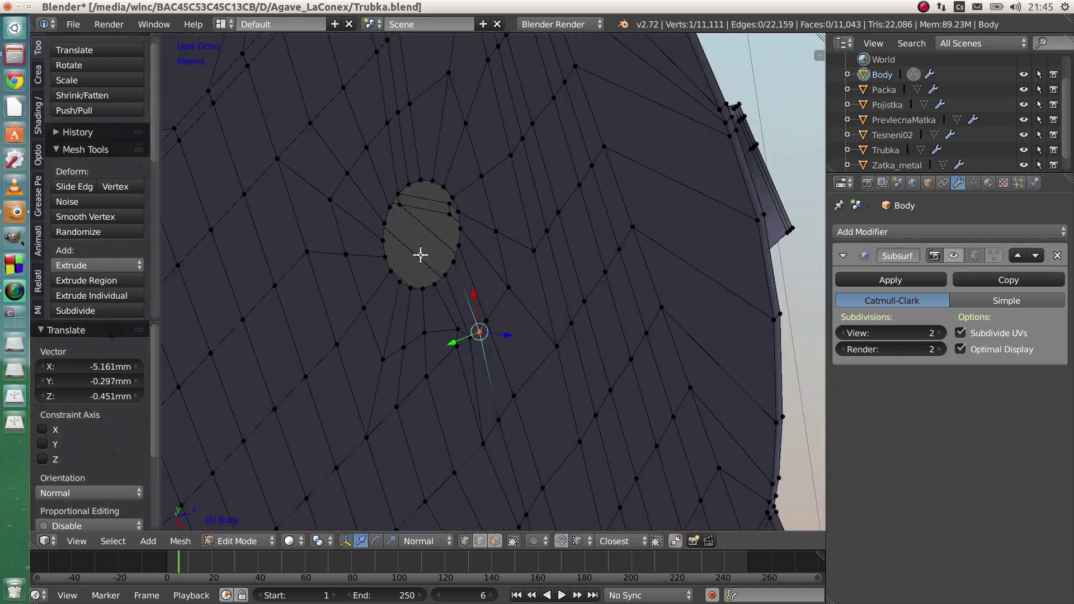
key(g)
key(z)
key(z)
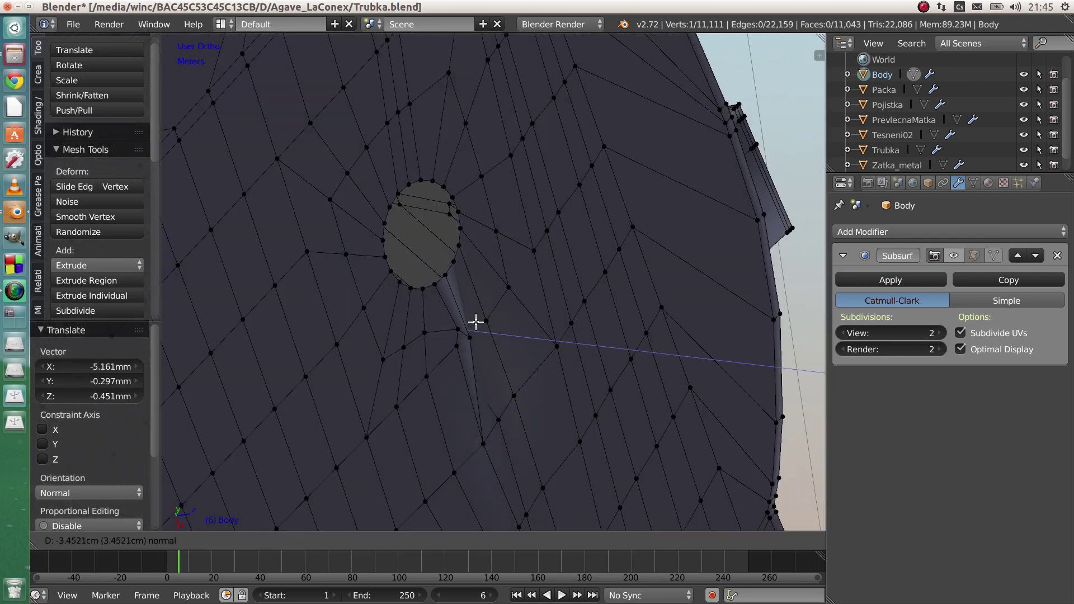
click(507, 338)
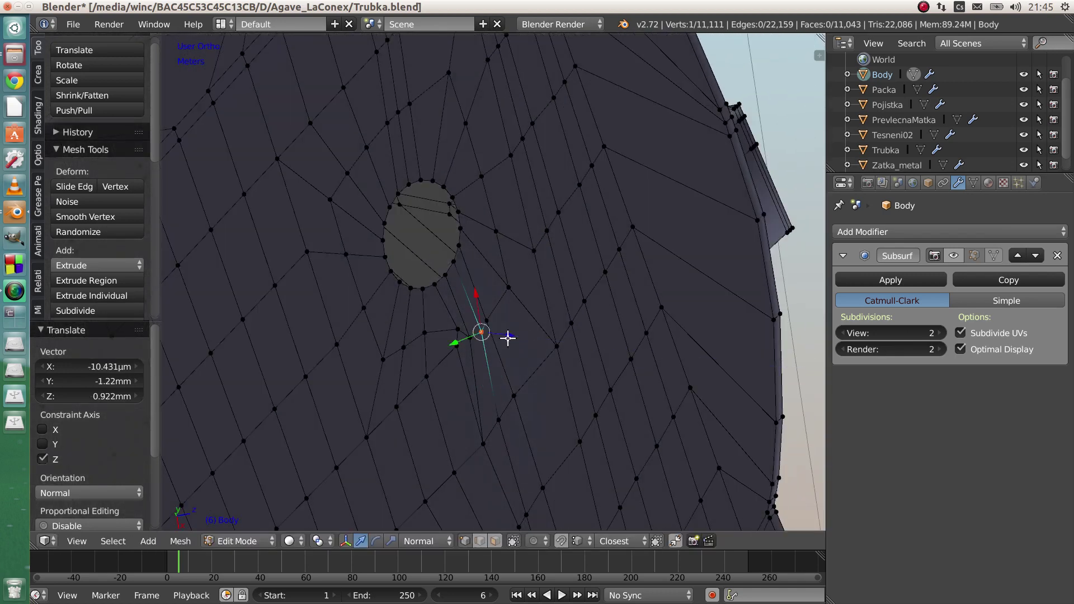
Select the round hole's edge loop and examine it from the front and from an angle.
middle_drag(501, 357, 484, 323)
alt+right_click(452, 255)
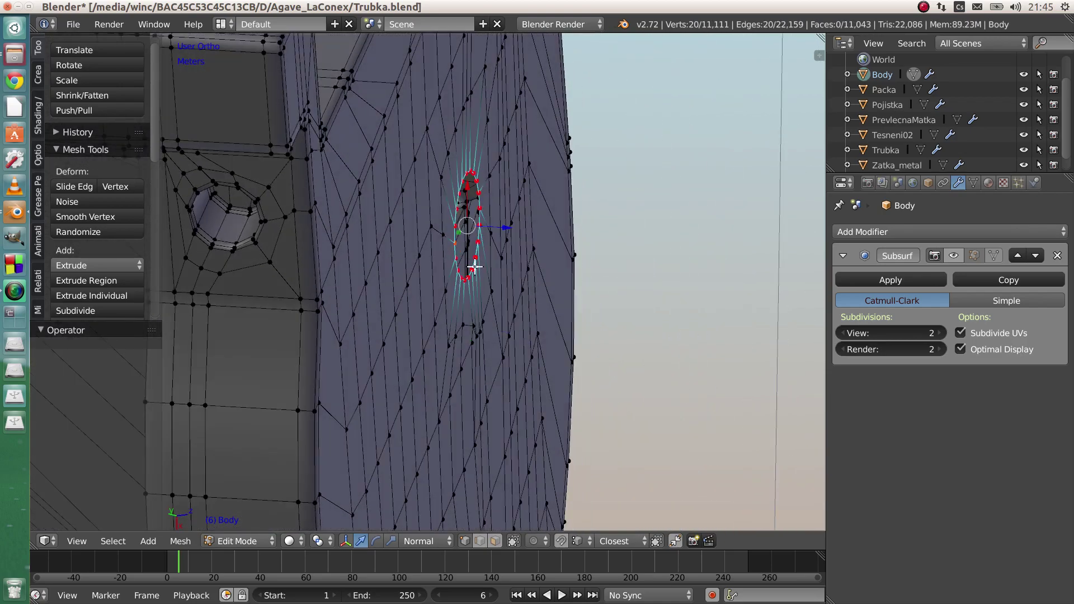
scroll(266, 292, up, 3)
middle_drag(324, 278, 268, 309)
key(KP_1)
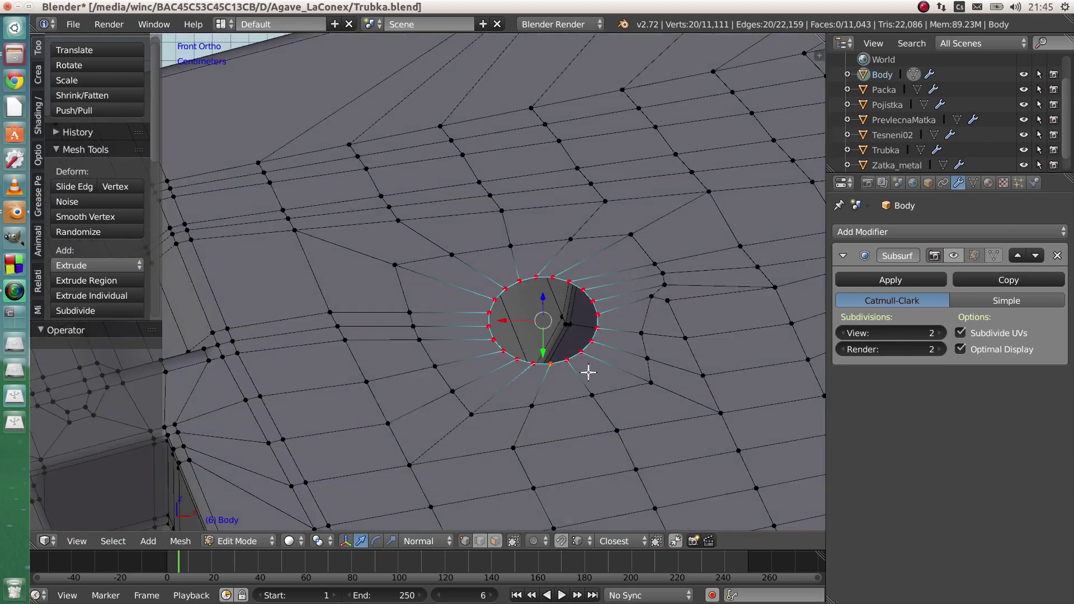
scroll(604, 369, down, 5)
scroll(626, 369, up, 4)
middle_drag(527, 398, 462, 395)
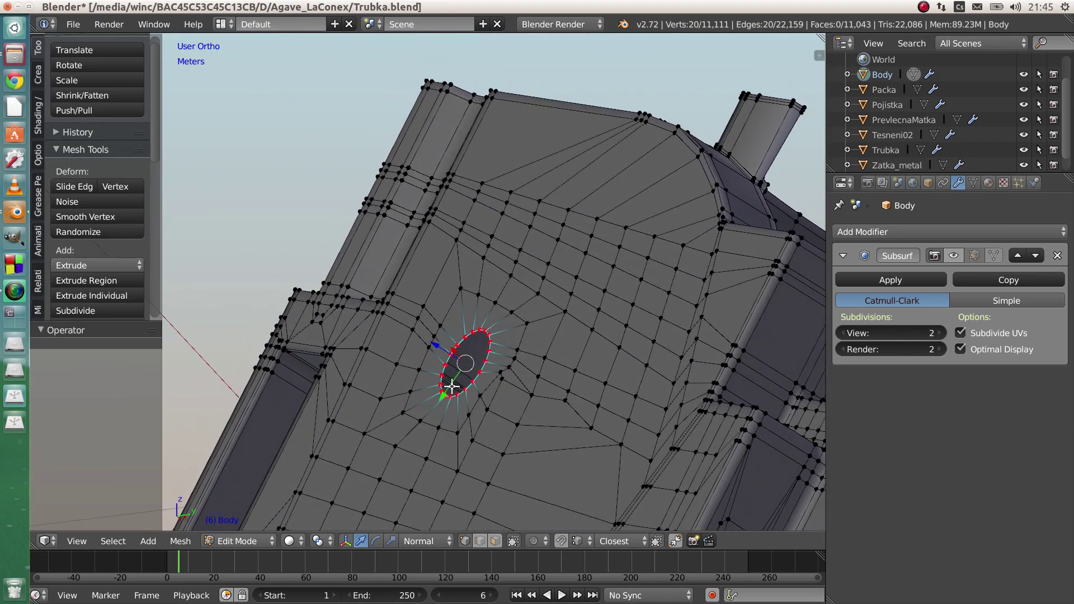
click(427, 543)
scroll(443, 351, up, 3)
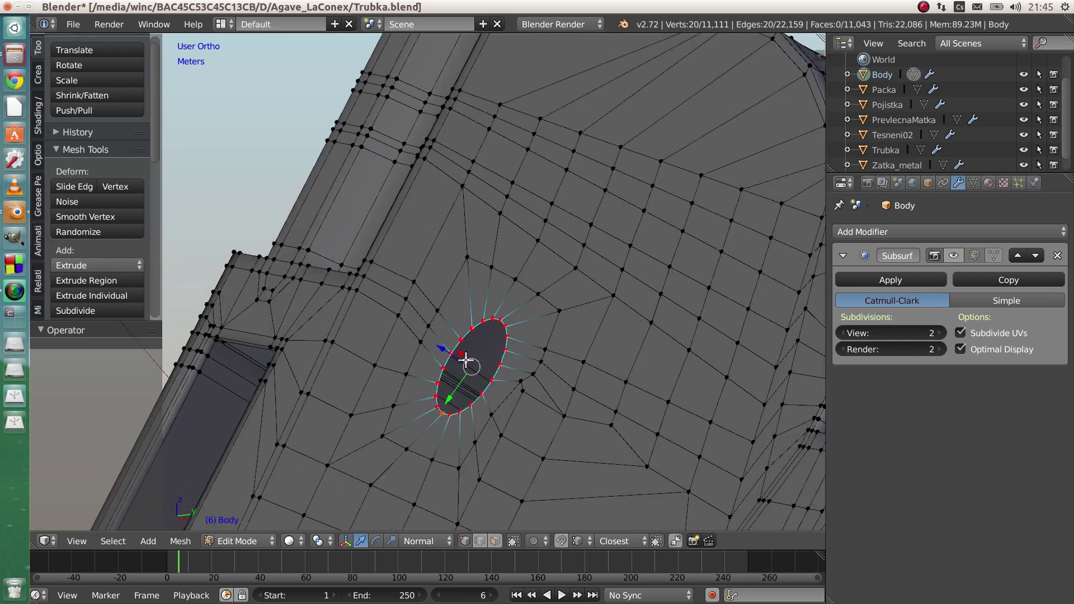
Try extruding the hole's open edge loop without a face, and delete the extruded vertices.
key(e)
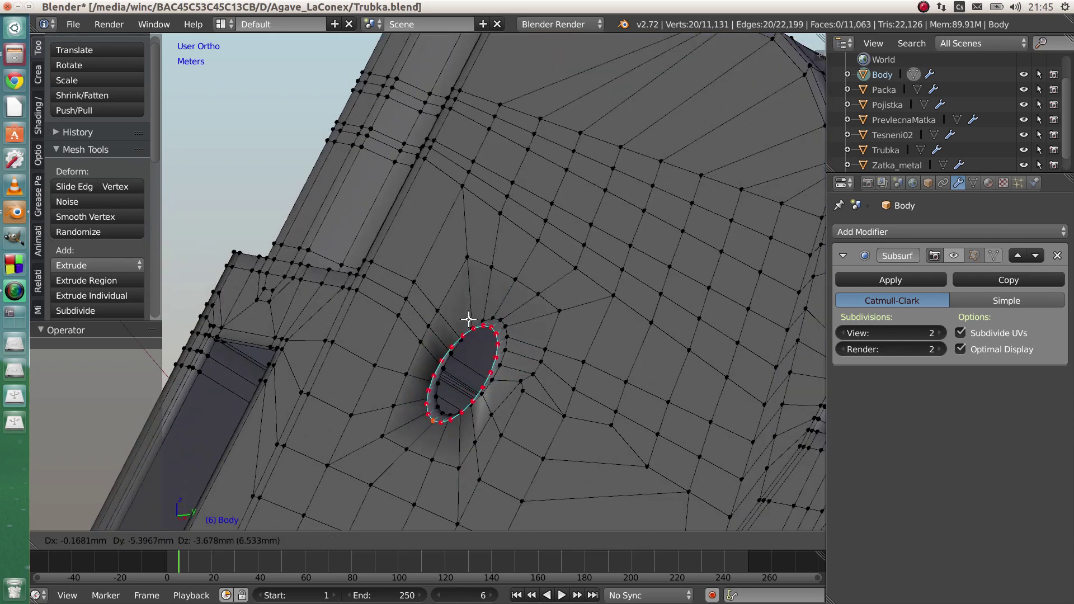
right_click(469, 320)
middle_drag(467, 384, 492, 378)
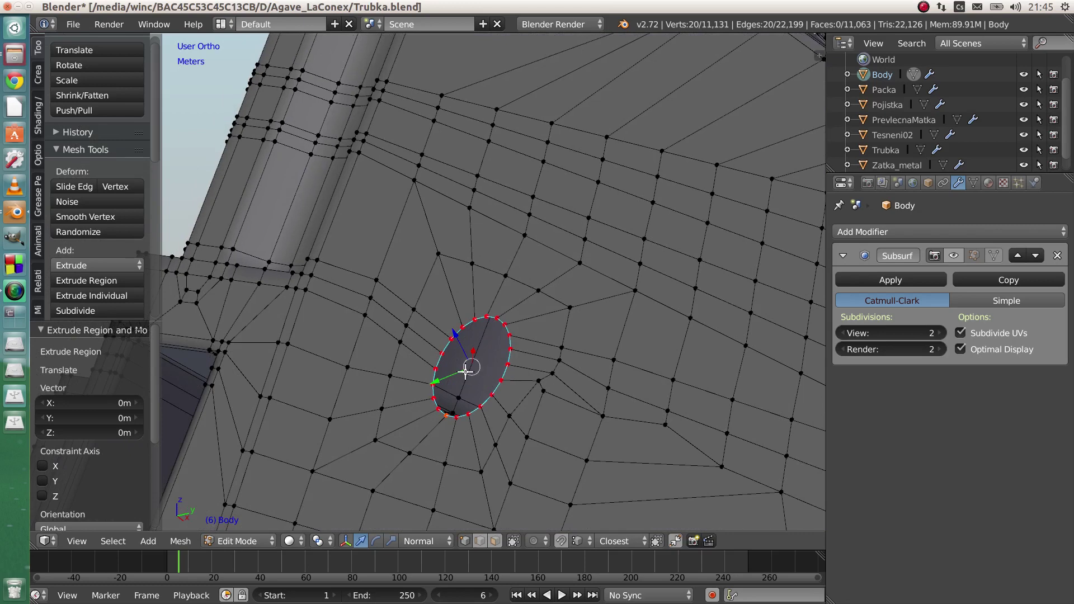
key(x)
click(424, 269)
Fill the hole's edge loop with a face and extrude it outward along its normal by about 12 cm.
alt+right_click(449, 331)
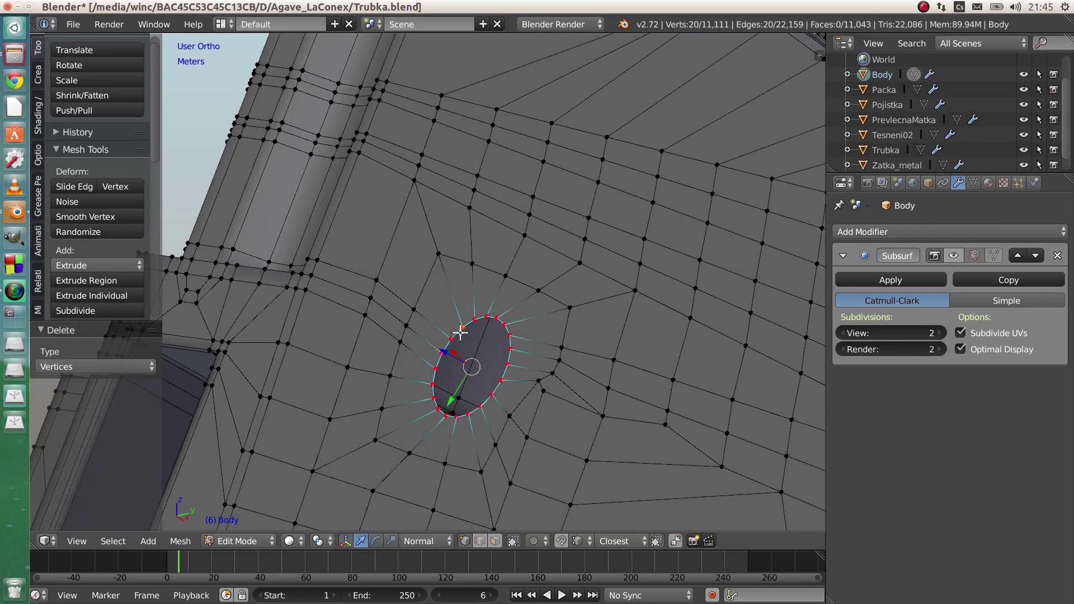
mouse_move(460, 399)
middle_down()
mouse_move(481, 394)
mouse_move(466, 394)
middle_up()
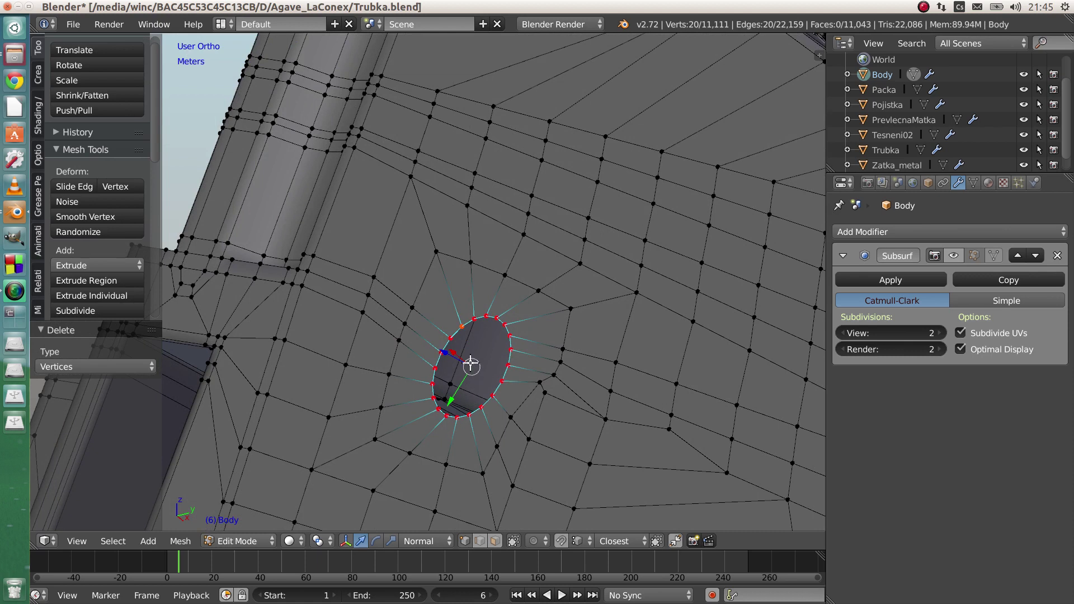
key(f)
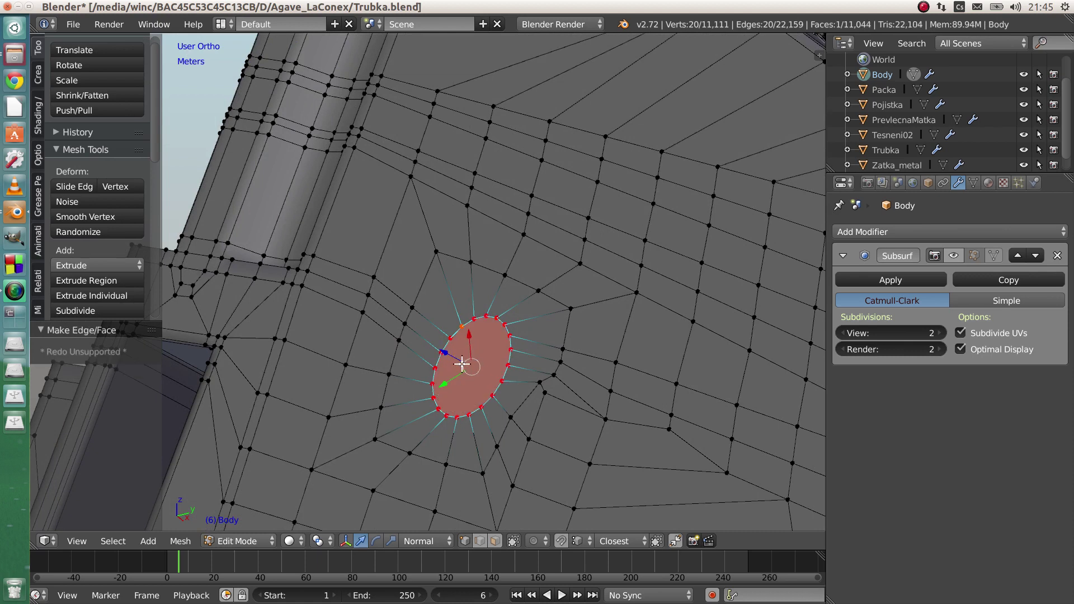
key(e)
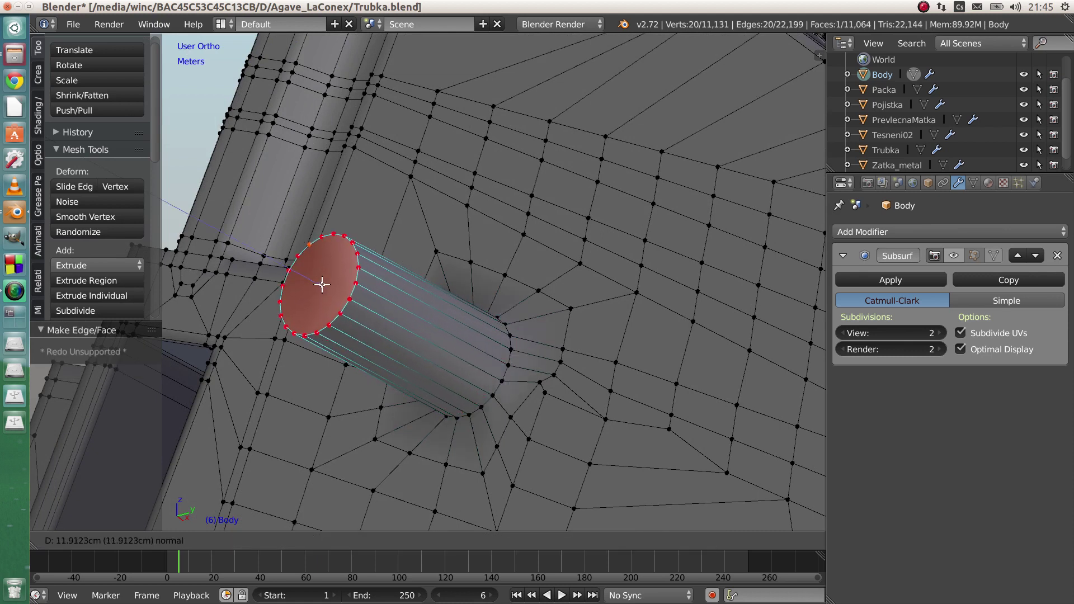
click(327, 285)
Delete the end cap face of the extruded tube to leave it open.
middle_drag(446, 383, 486, 324)
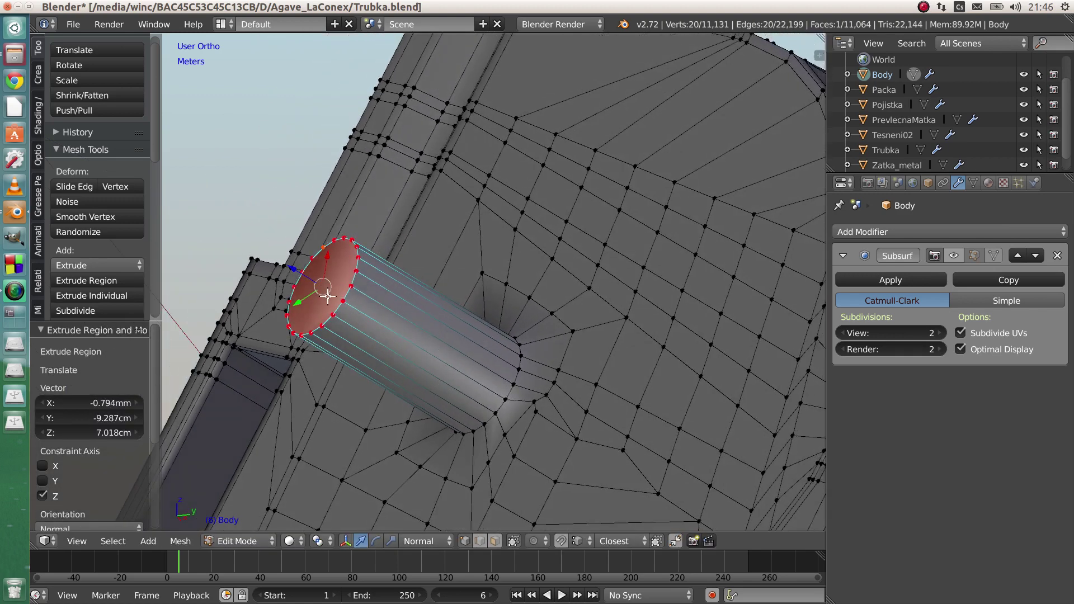
key(x)
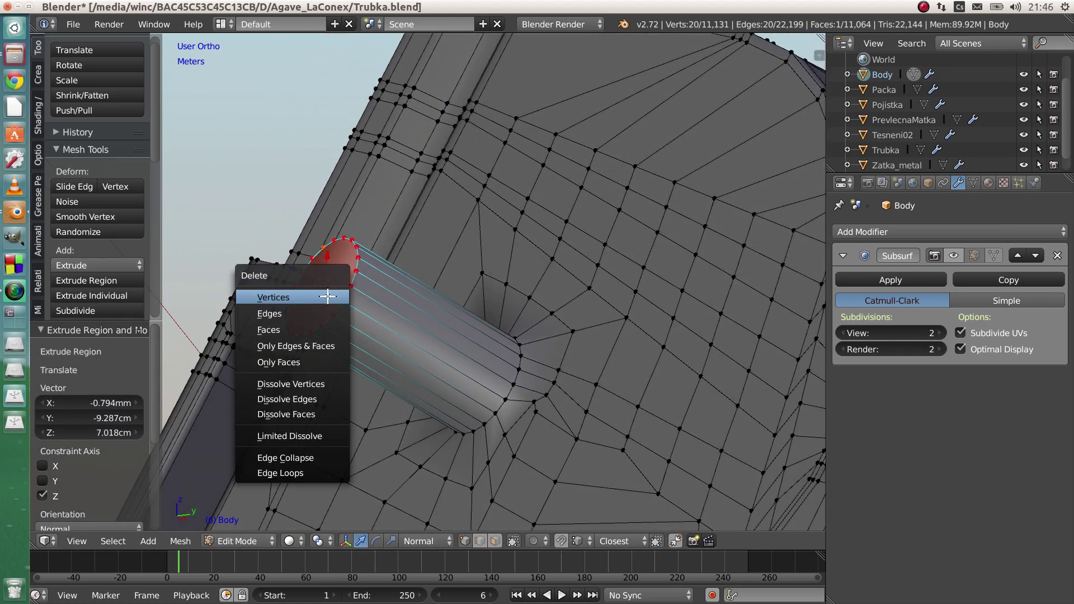
click(295, 330)
middle_drag(295, 336, 382, 339)
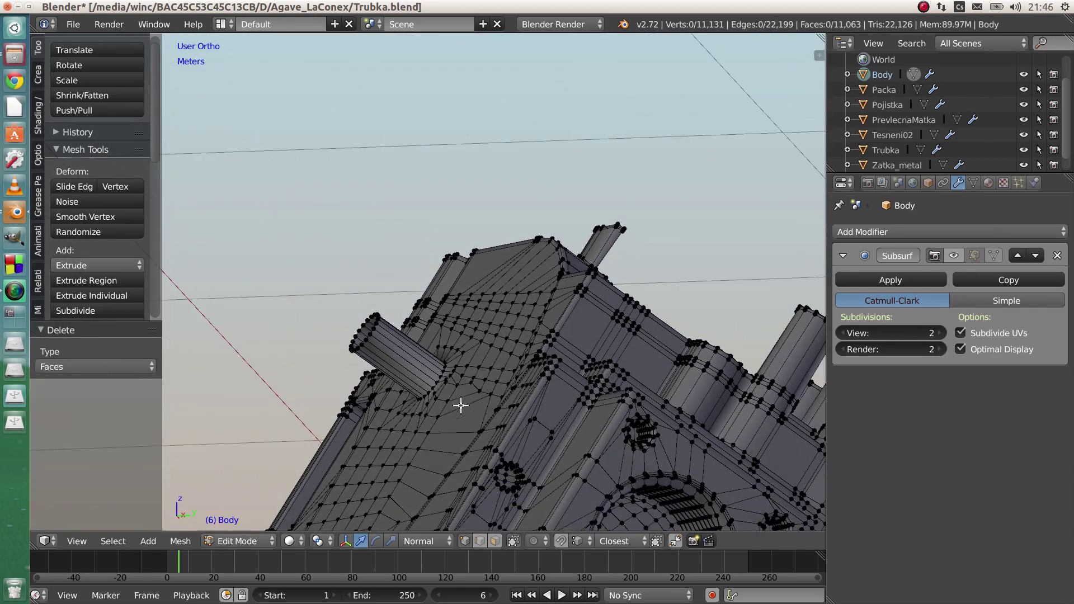
scroll(448, 350, down, 5)
middle_drag(449, 350, 465, 395)
scroll(410, 348, up, 6)
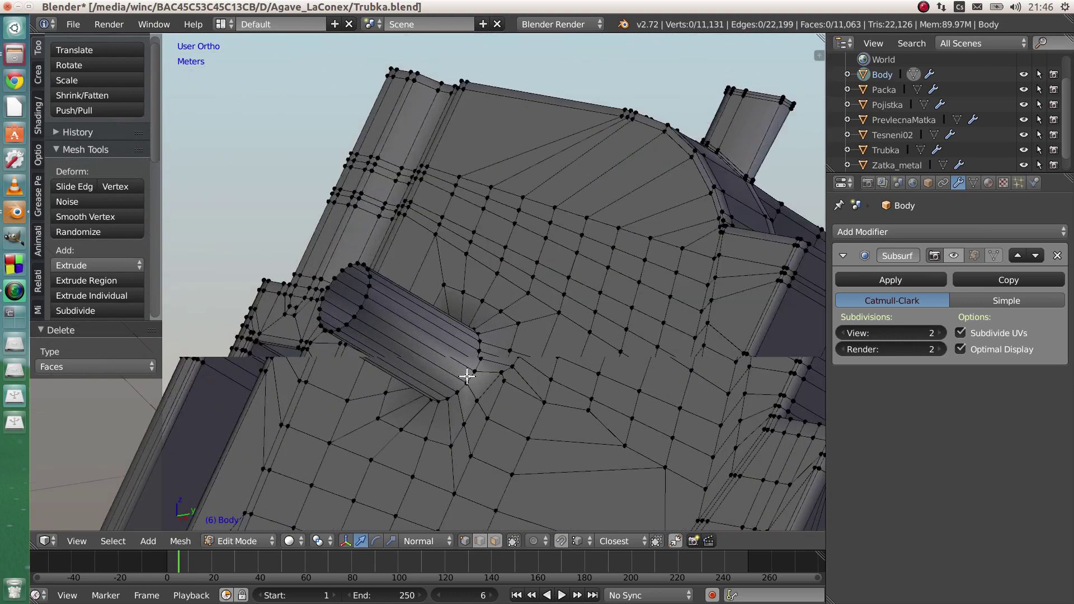
Bevel the edge loop where the tube meets the wall with offset 0.003, 2 segments and profile 1.000.
alt+right_click(473, 378)
scroll(496, 390, up, 2)
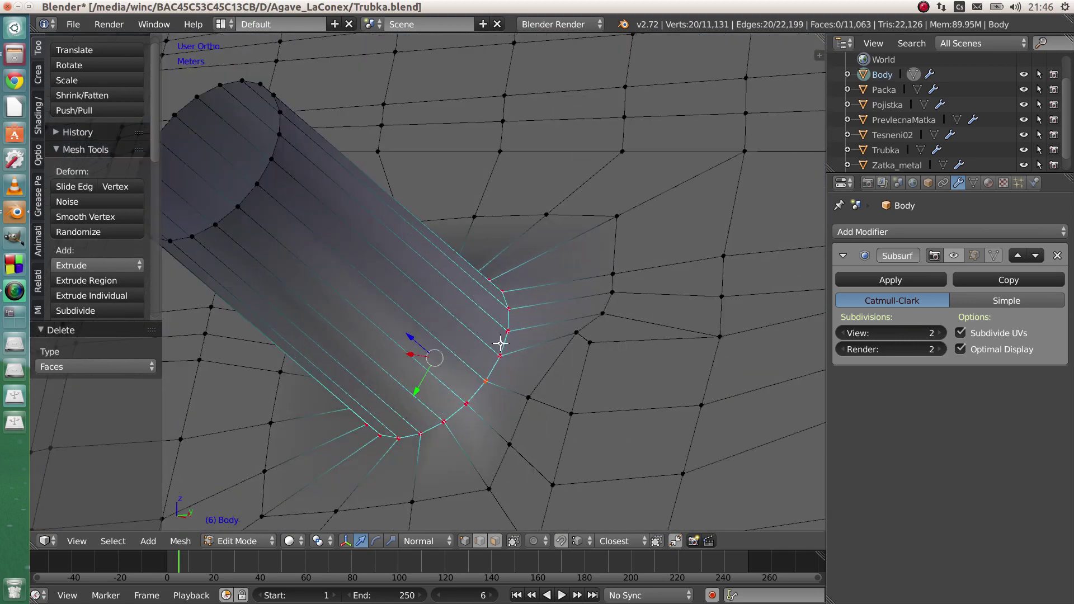
key(w)
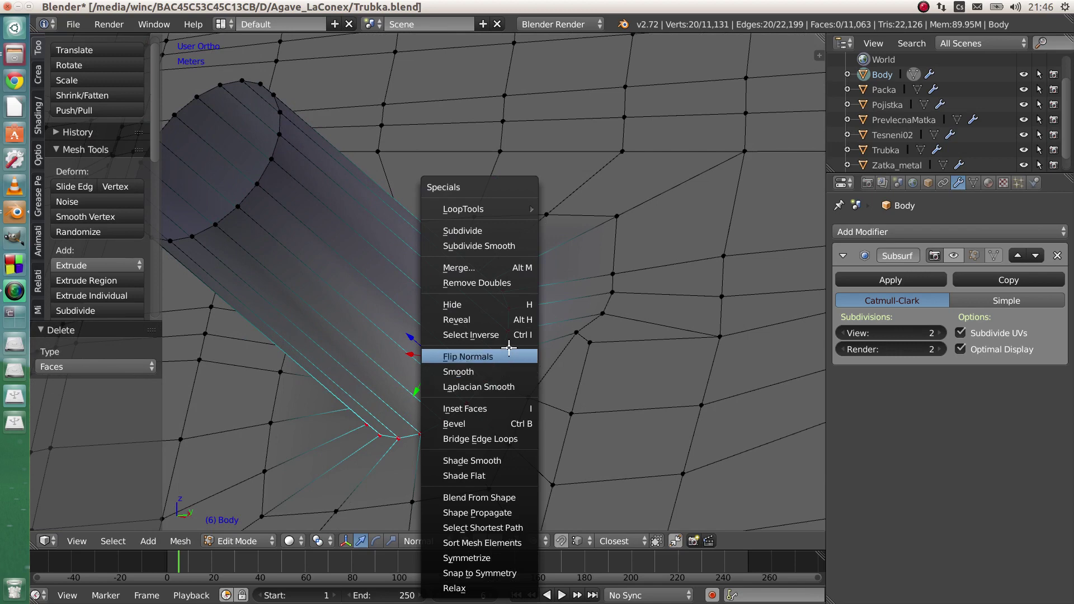
click(495, 409)
click(506, 419)
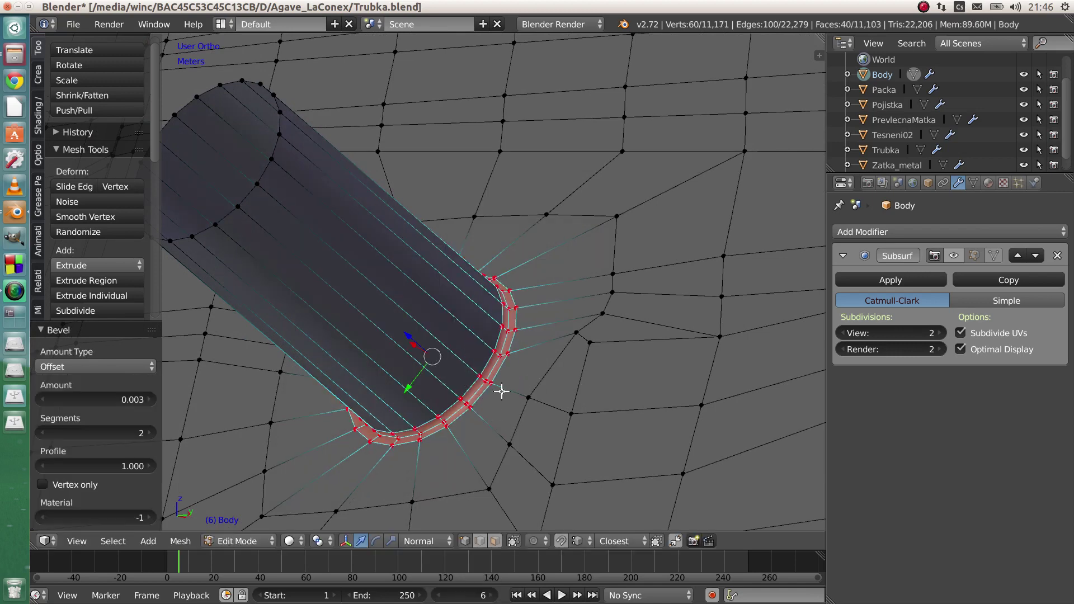
middle_drag(503, 391, 473, 414)
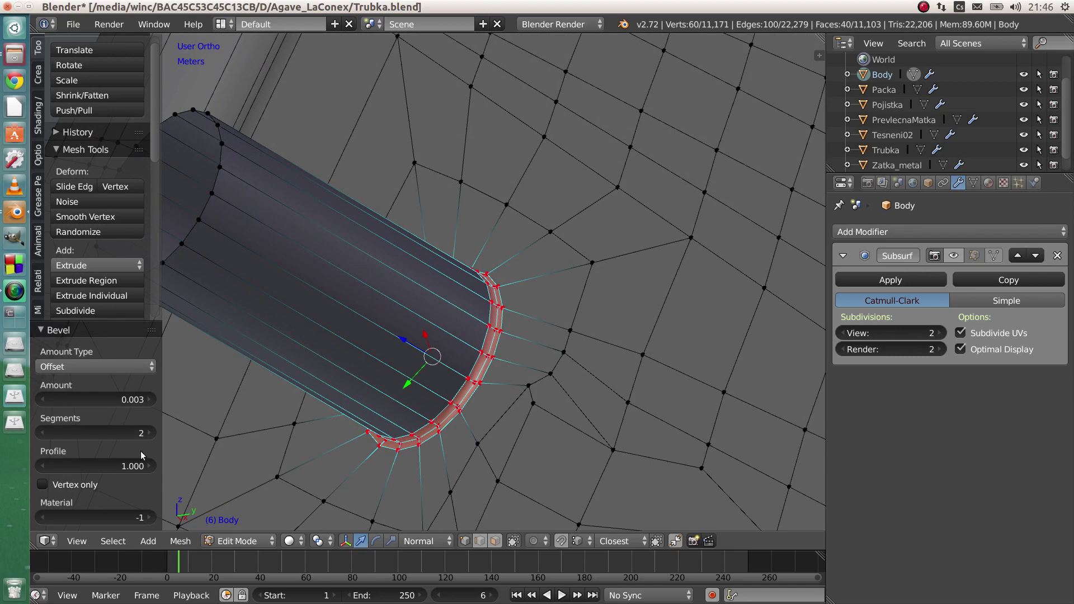
Leave Edit Mode, enable the Subsurf modifier's viewport display and inspect the smoothed tube on the Body.
key(Tab)
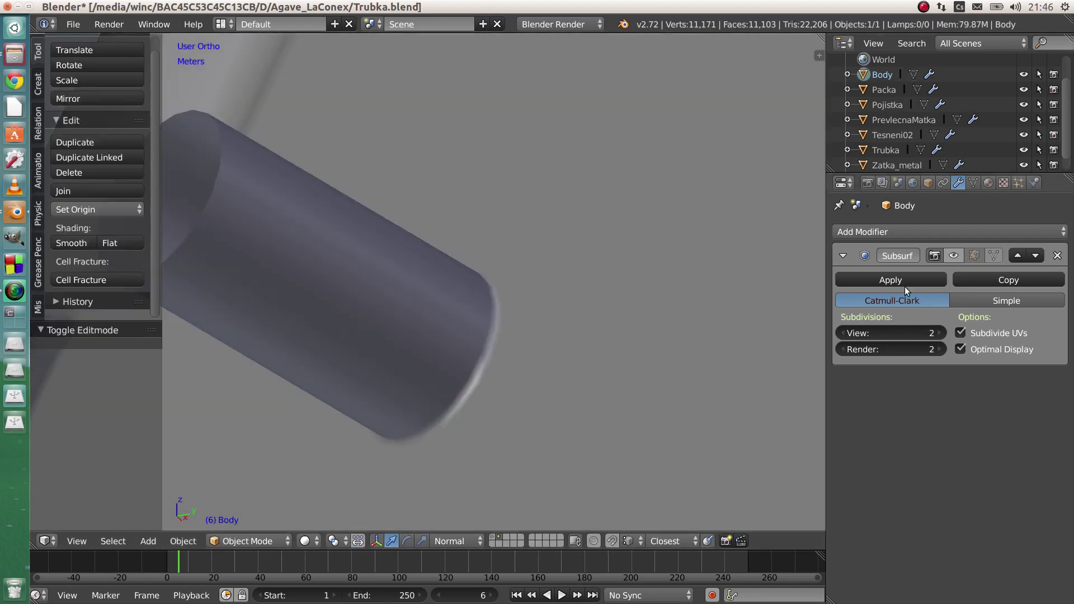
click(958, 256)
scroll(499, 388, down, 5)
middle_drag(495, 367, 465, 361)
scroll(618, 365, down, 4)
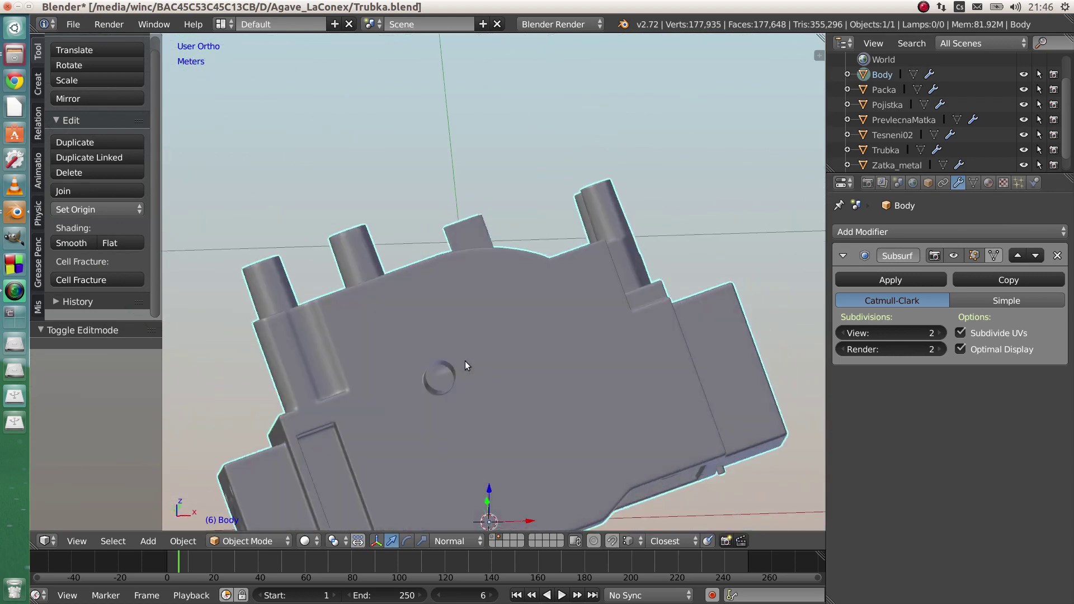
Show the layer holding the pipe assembly and open the Trubka object in Edit Mode.
click(495, 541)
middle_drag(493, 523, 420, 398)
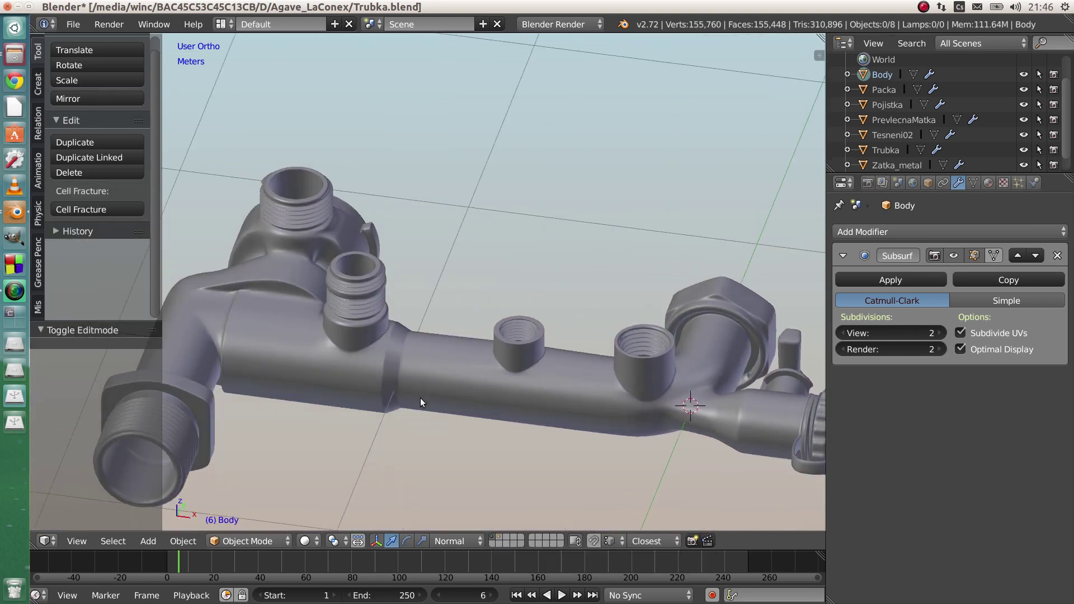
scroll(455, 347, up, 5)
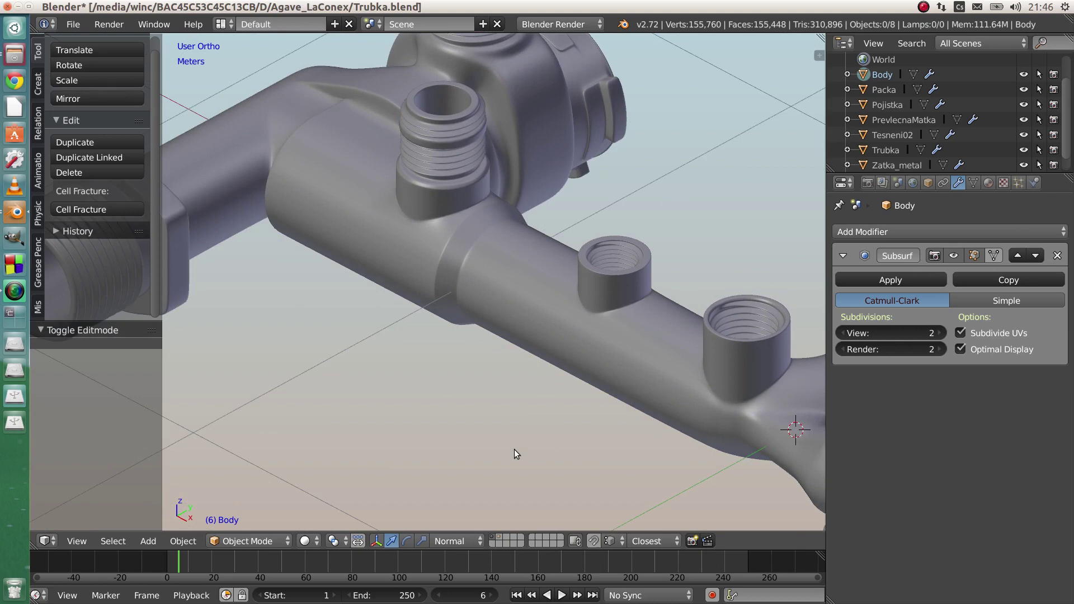
middle_drag(557, 439, 505, 401)
right_click(532, 367)
key(Tab)
Select the outer rim edge loop of the small threaded socket in the middle of the pipe.
click(610, 403)
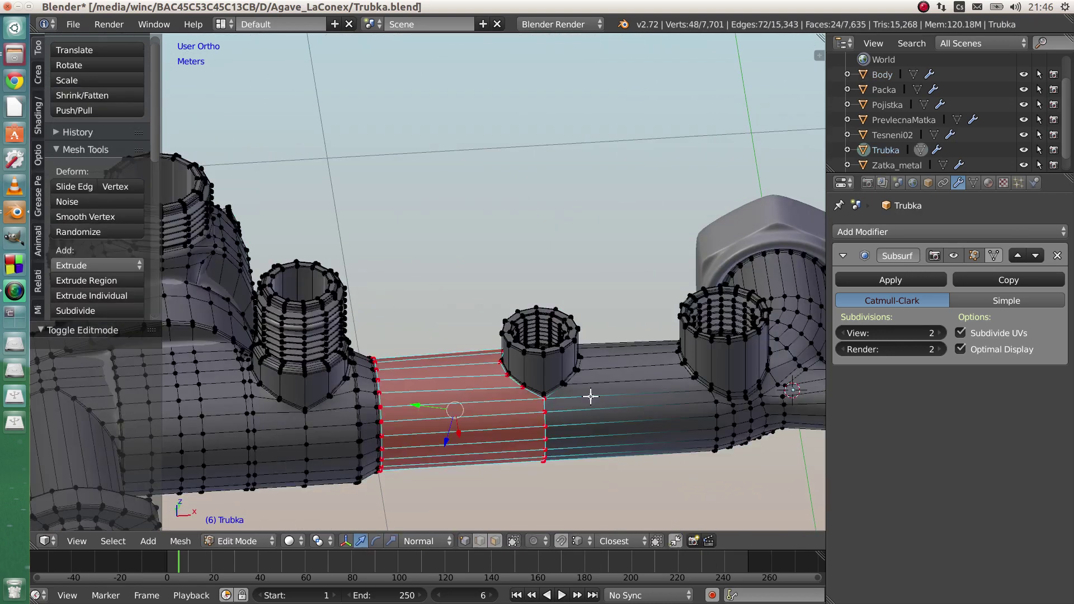
scroll(532, 350, up, 5)
alt+right_click(533, 350)
middle_drag(533, 350, 521, 384)
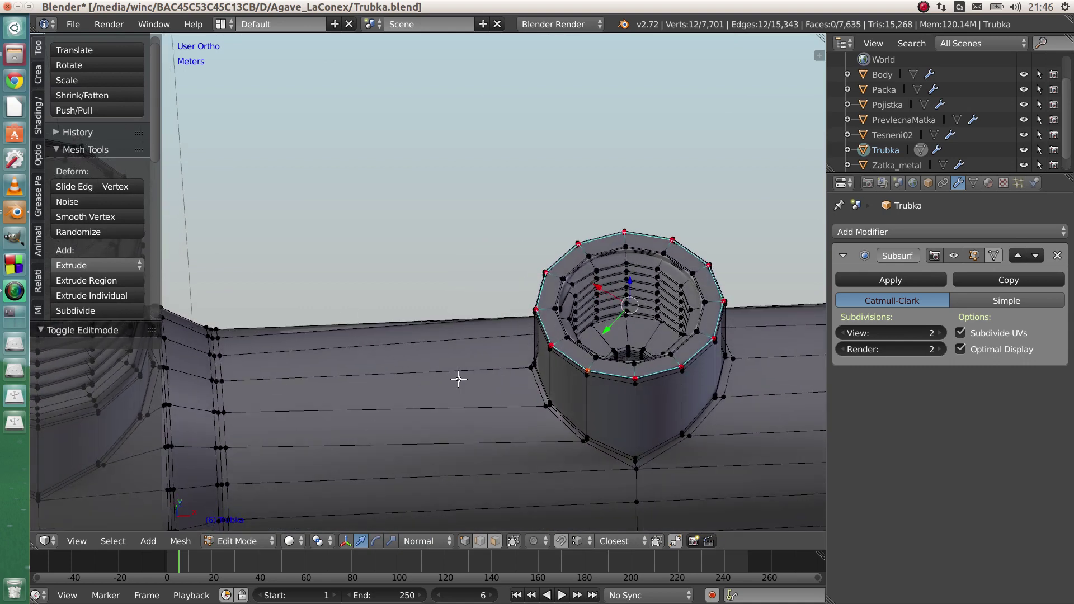
Set the transform orientation to Global and duplicate the socket's outer rim loop in place.
click(428, 539)
click(448, 507)
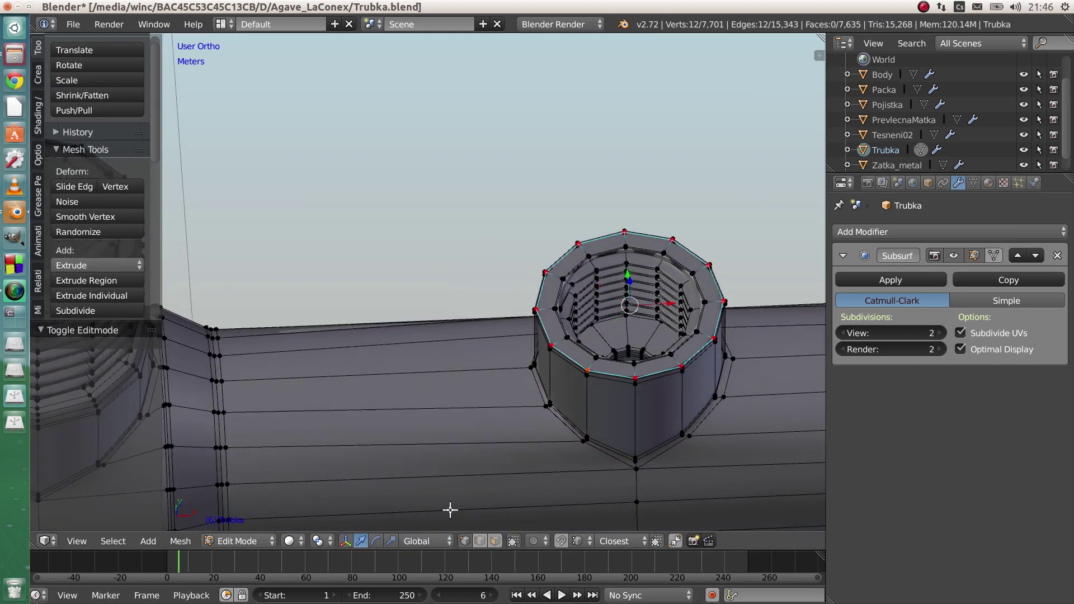
key(g)
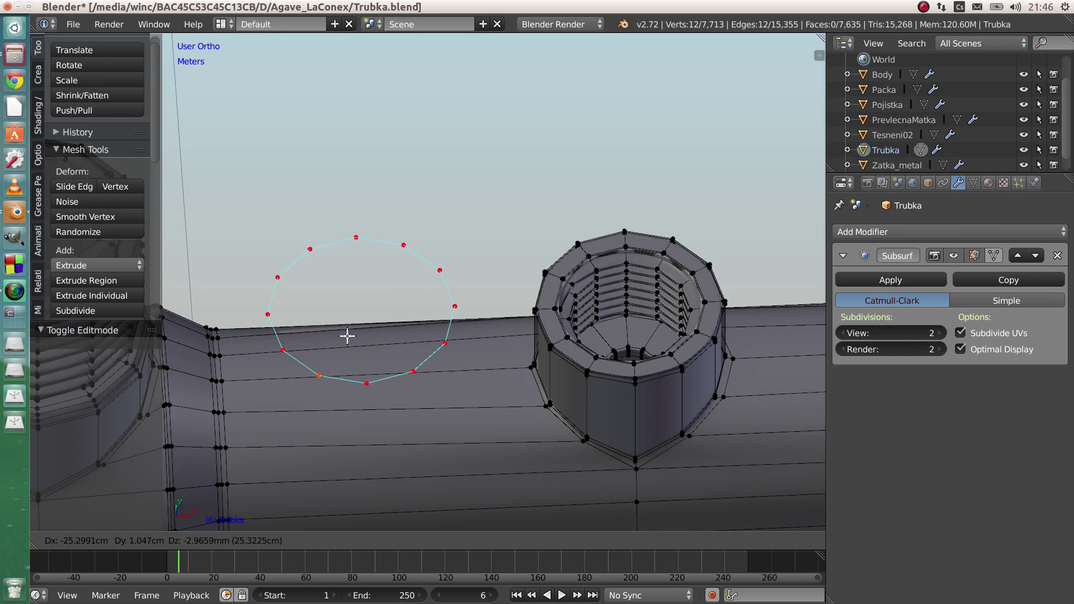
right_click(364, 339)
middle_drag(371, 341, 448, 408)
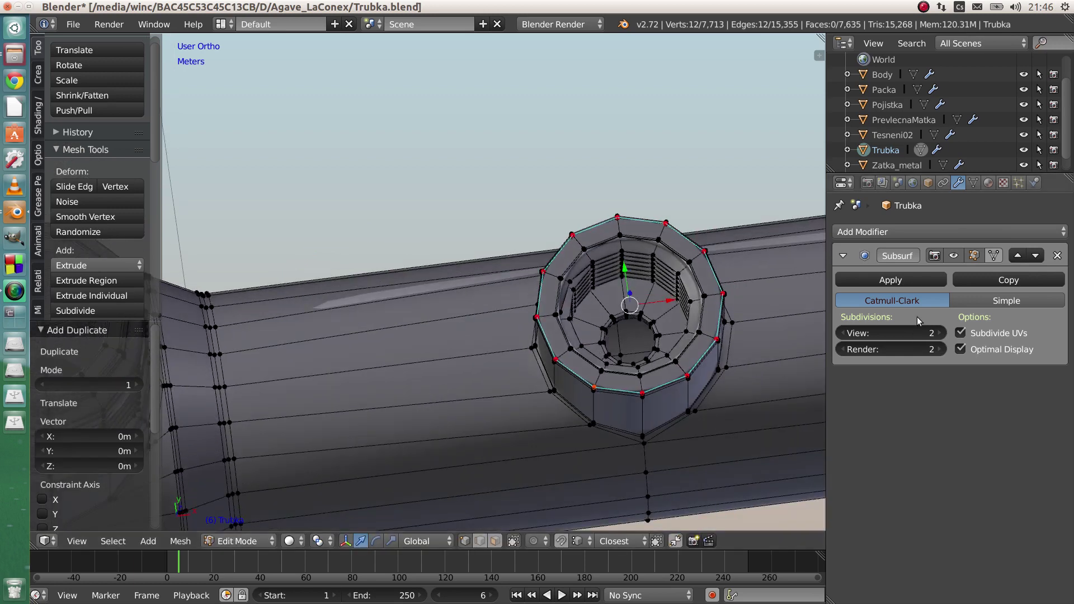
Turn off the Subsurf modifier's Edit Mode display and move the duplicated loop about -23.7 cm along global X.
click(972, 256)
key(g)
key(x)
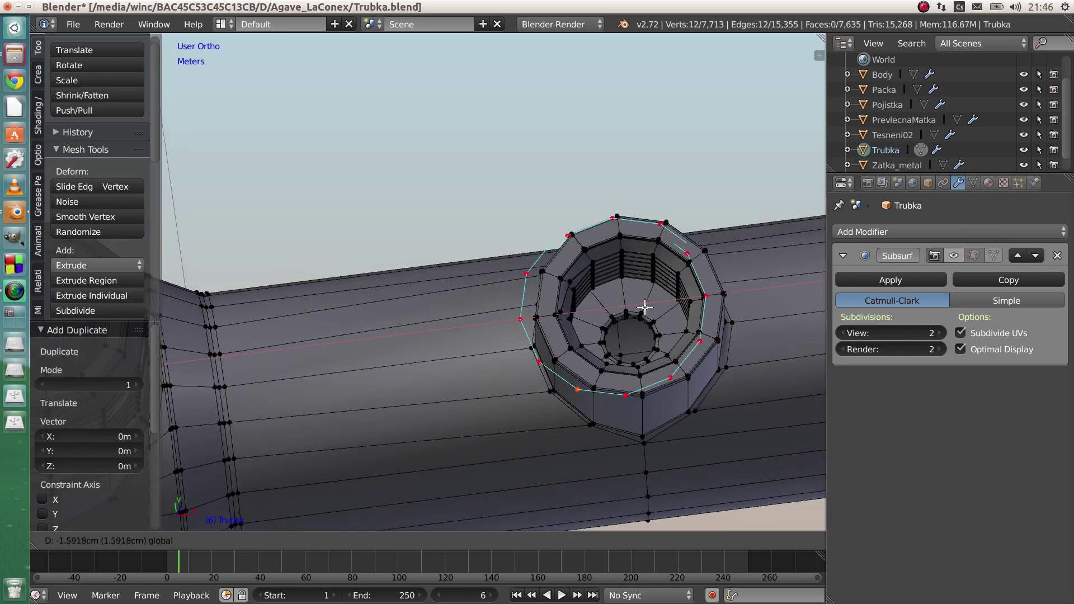
click(423, 333)
Hide the 3D manipulator and set up a top orthographic view of the copied ring above the pipe.
middle_drag(423, 334, 408, 419)
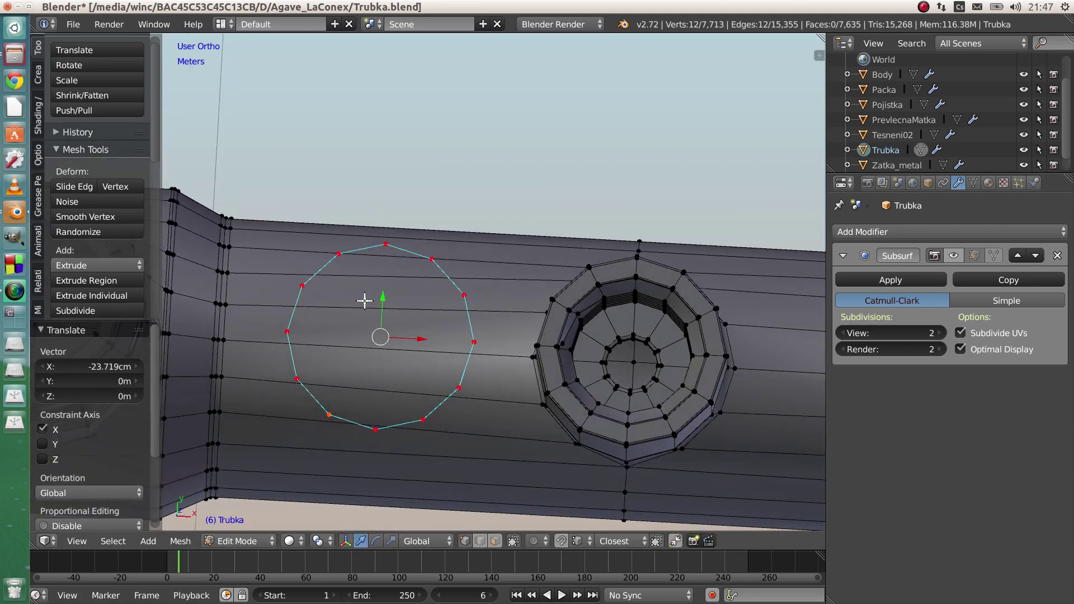
middle_drag(394, 379, 400, 358)
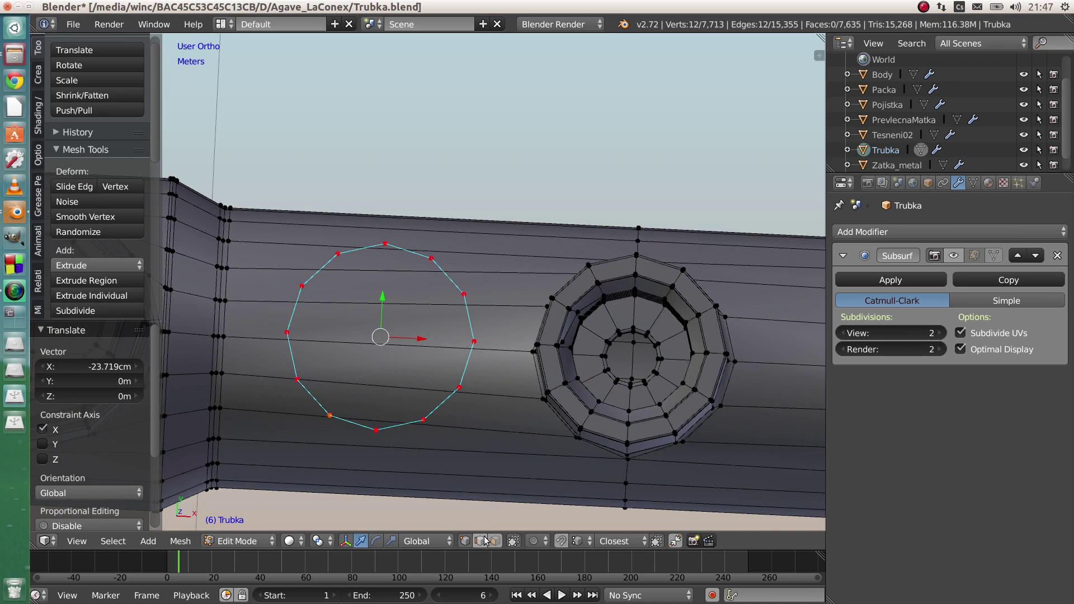
click(346, 541)
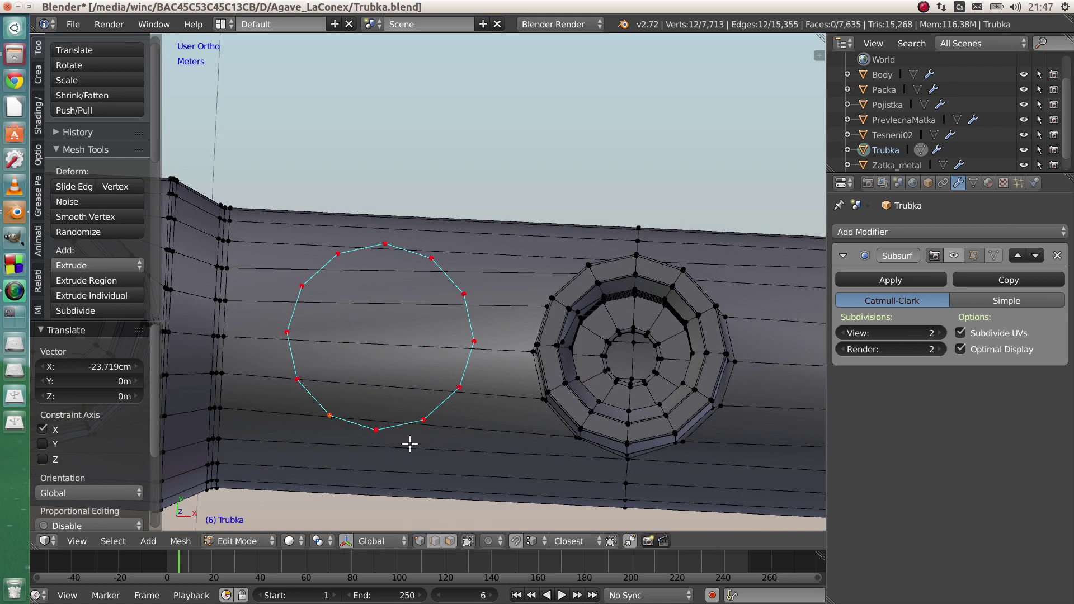
key(KP_7)
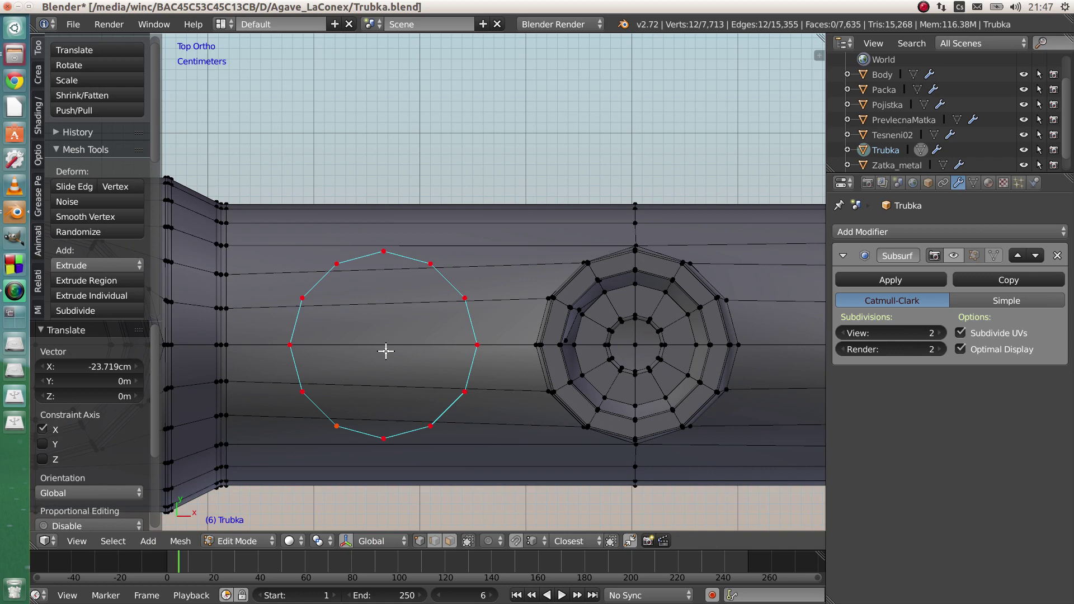
shift+middle_drag(386, 345, 412, 331)
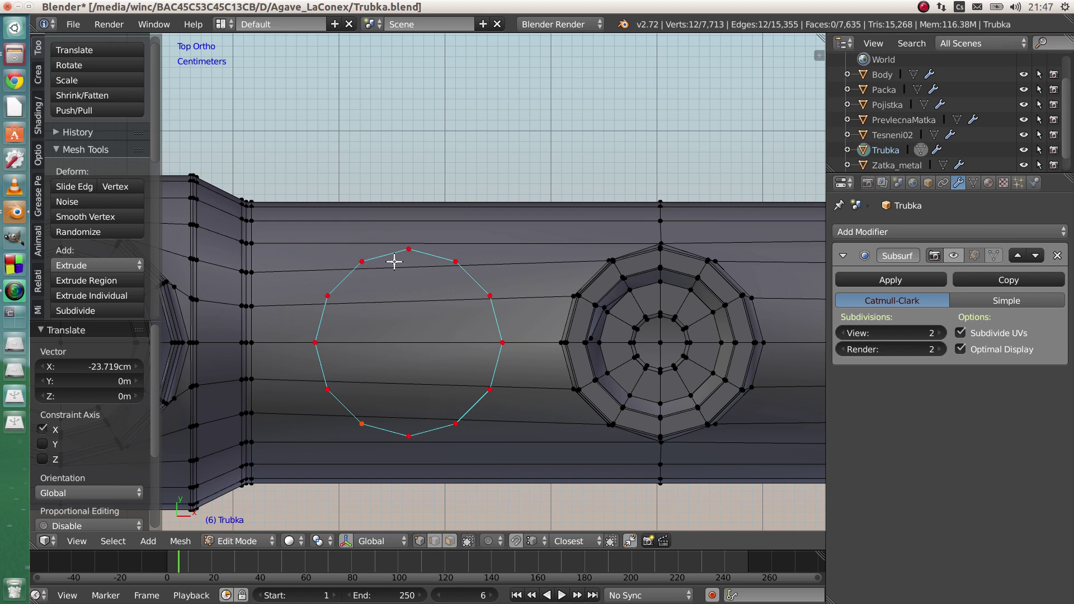
Subdivide the ring's edge between its topmost vertex and the adjacent vertex away from the socket with 1 cut.
right_click(408, 249)
shift+right_click(363, 261)
key(w)
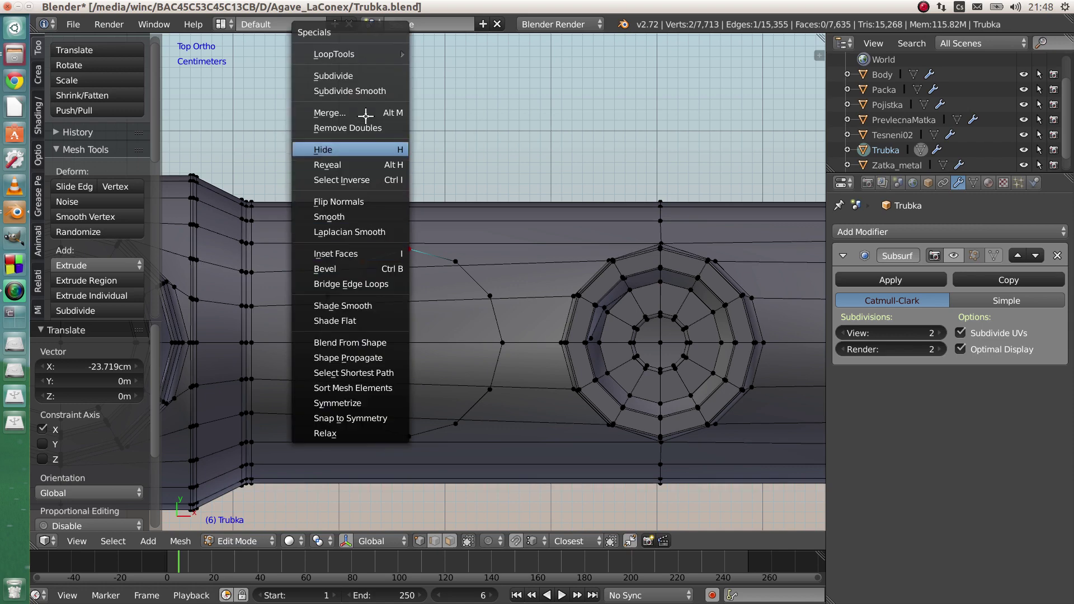
click(363, 75)
right_click(384, 257)
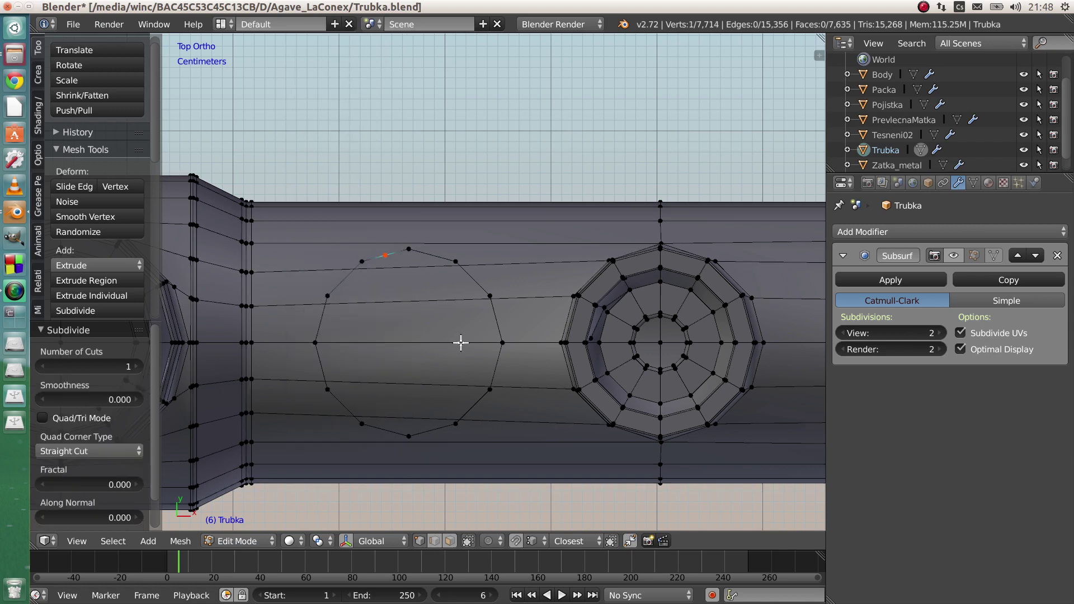
Space the subdivided ring's vertices evenly and round it with LoopTools Space and Circle, with Circle's Radius option off.
alt+right_click(422, 253)
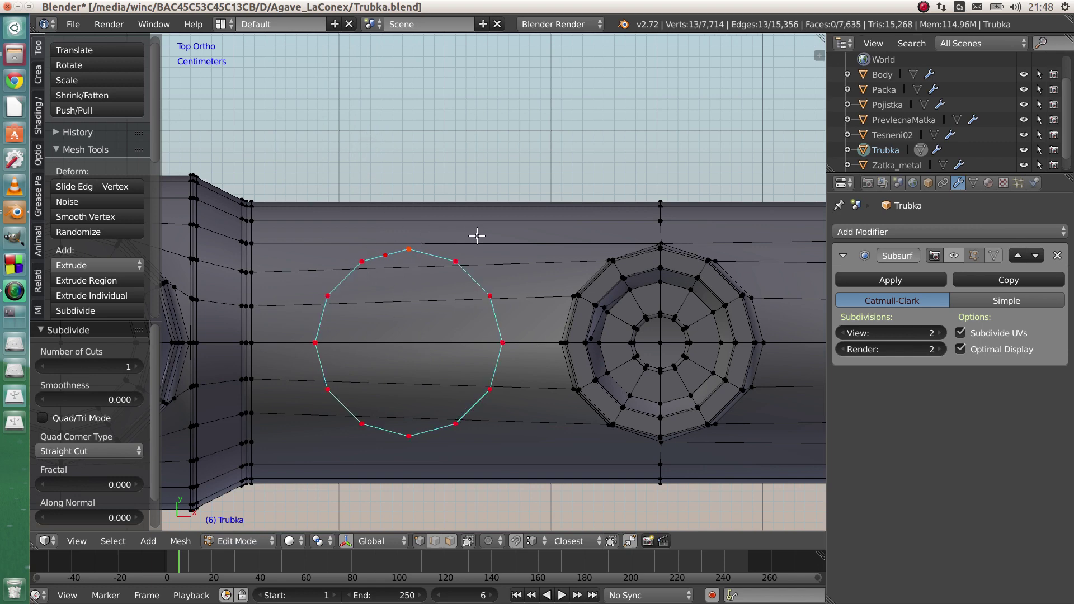
key(w)
mouse_move(482, 209)
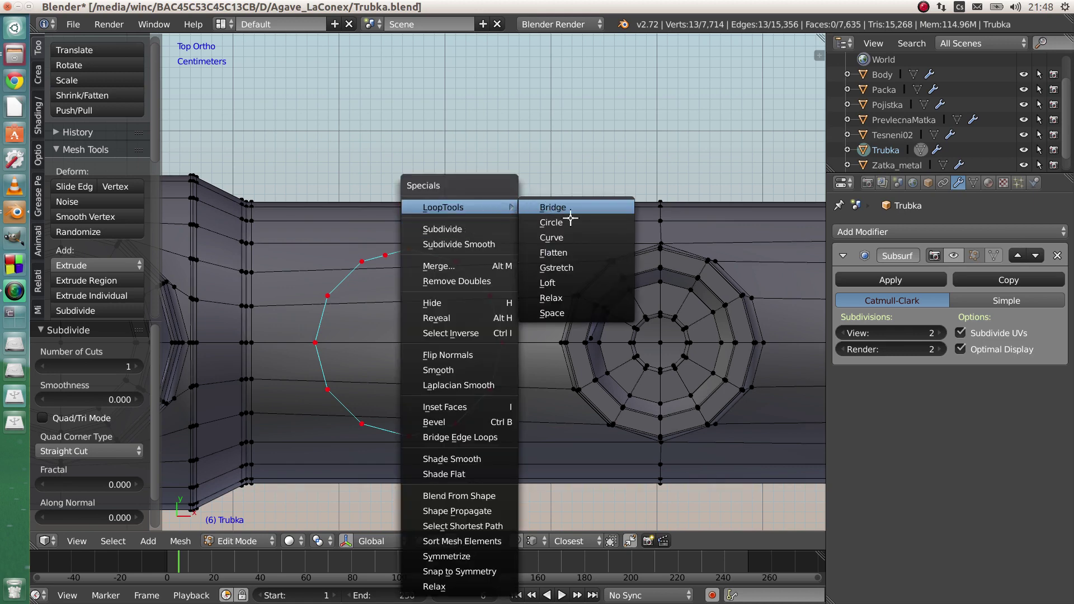
click(562, 309)
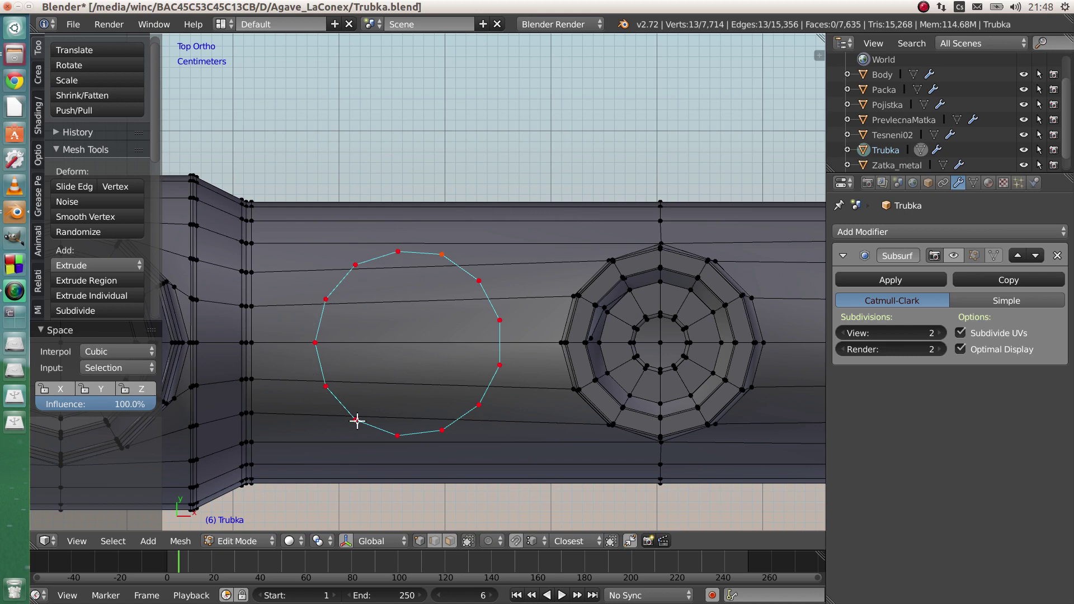
key(w)
mouse_move(445, 195)
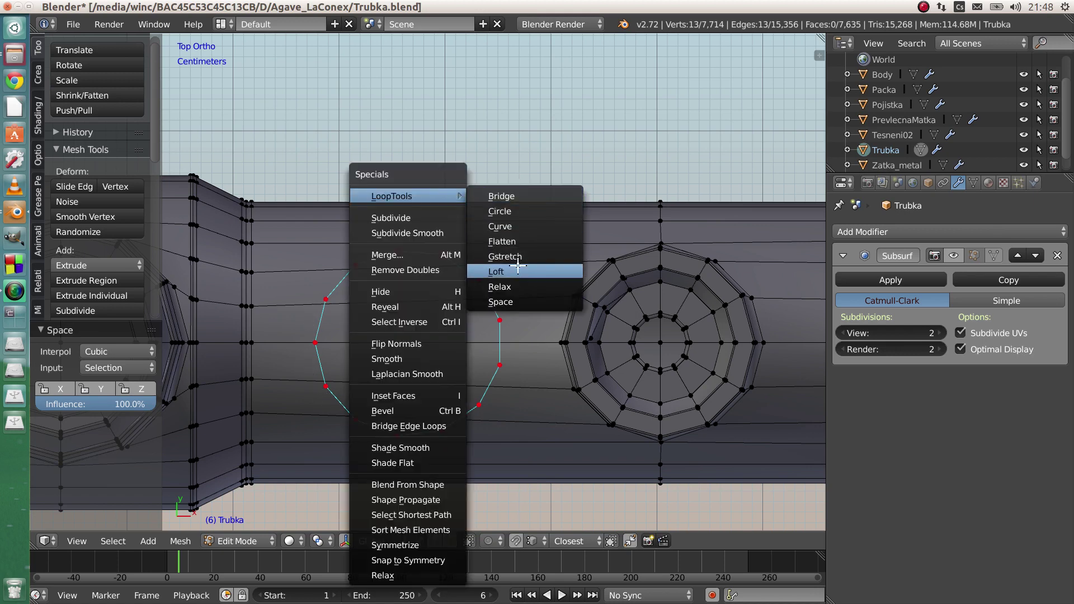
click(515, 212)
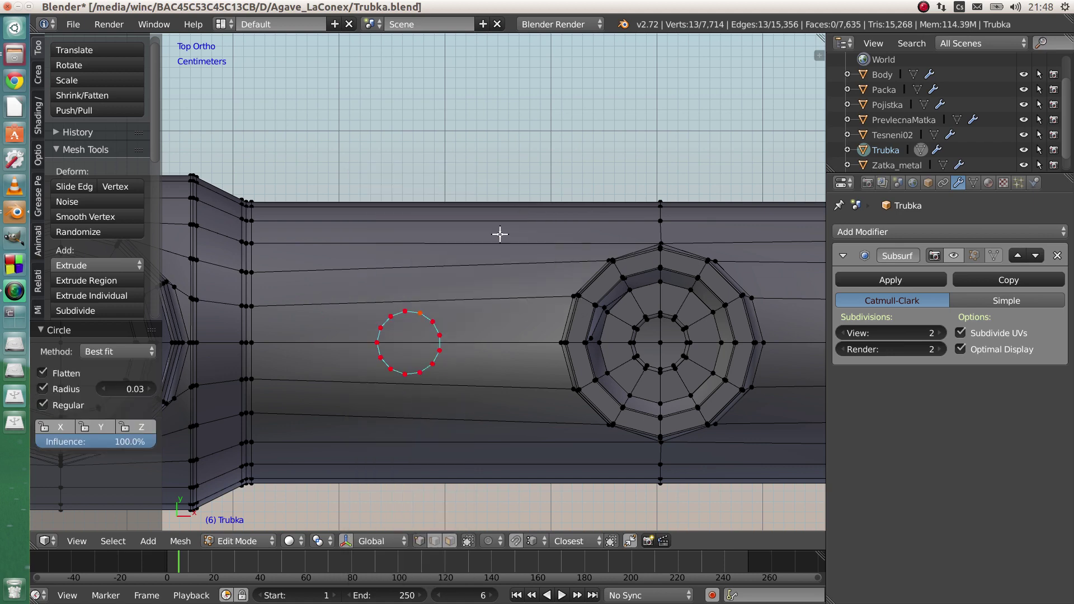
click(42, 390)
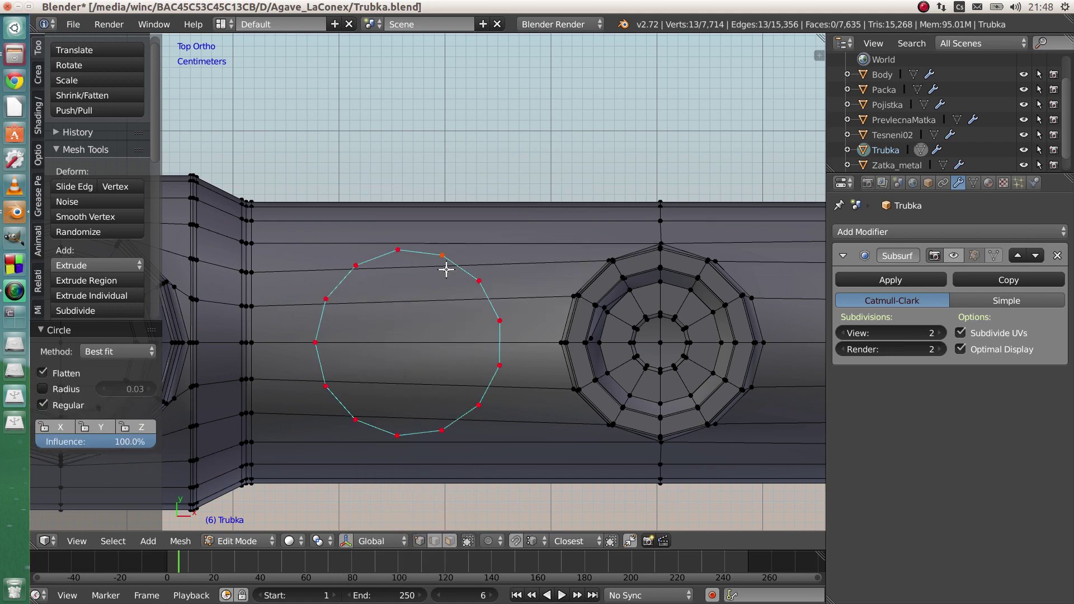
Dissolve the topmost vertex of the ring.
shift+middle_drag(437, 283, 472, 284)
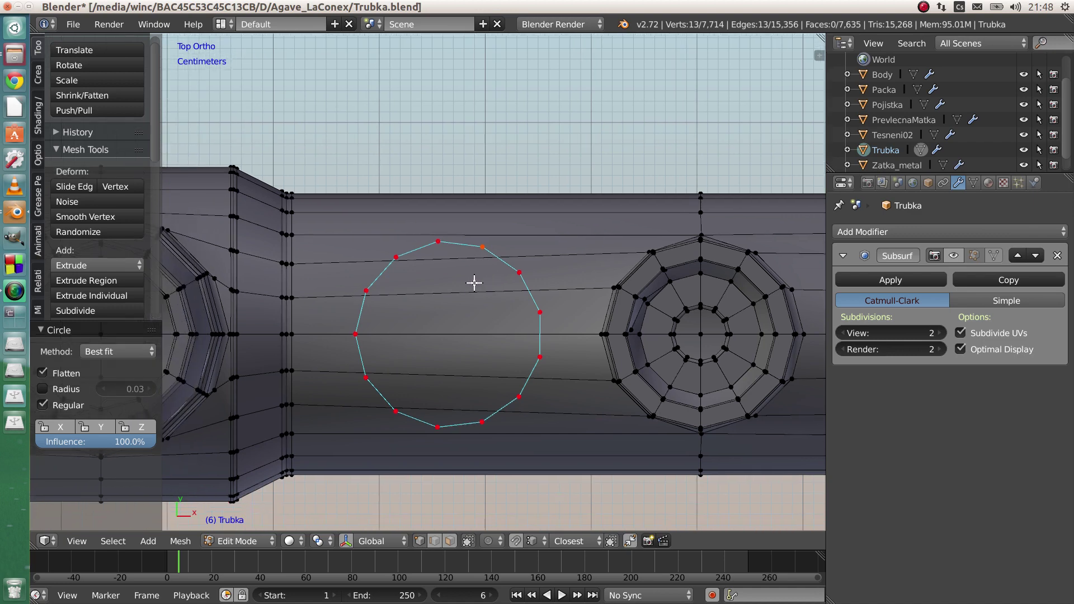
scroll(472, 283, up, 1)
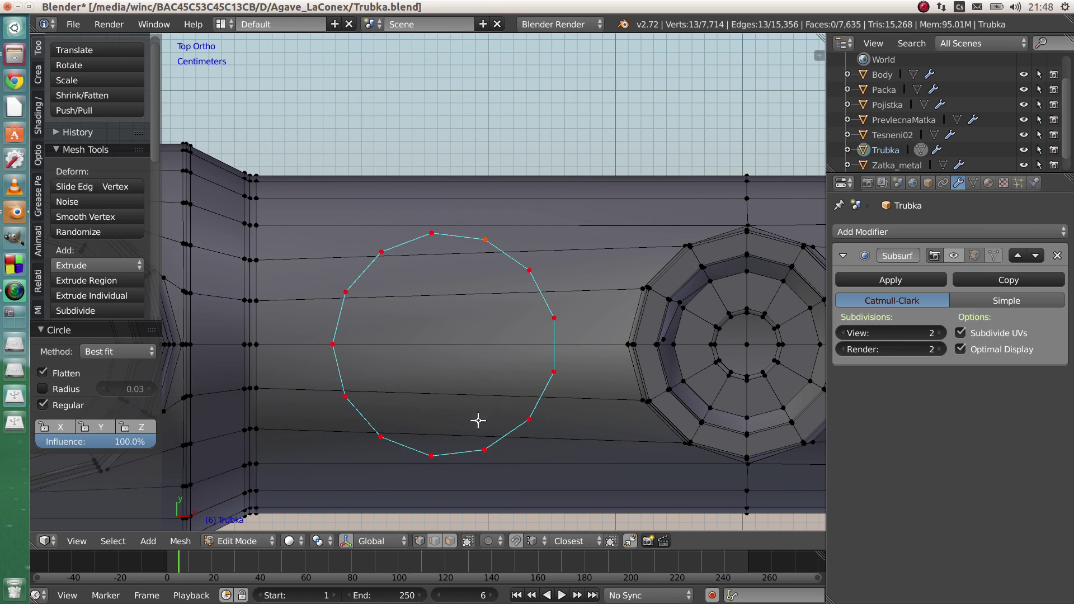
right_click(431, 234)
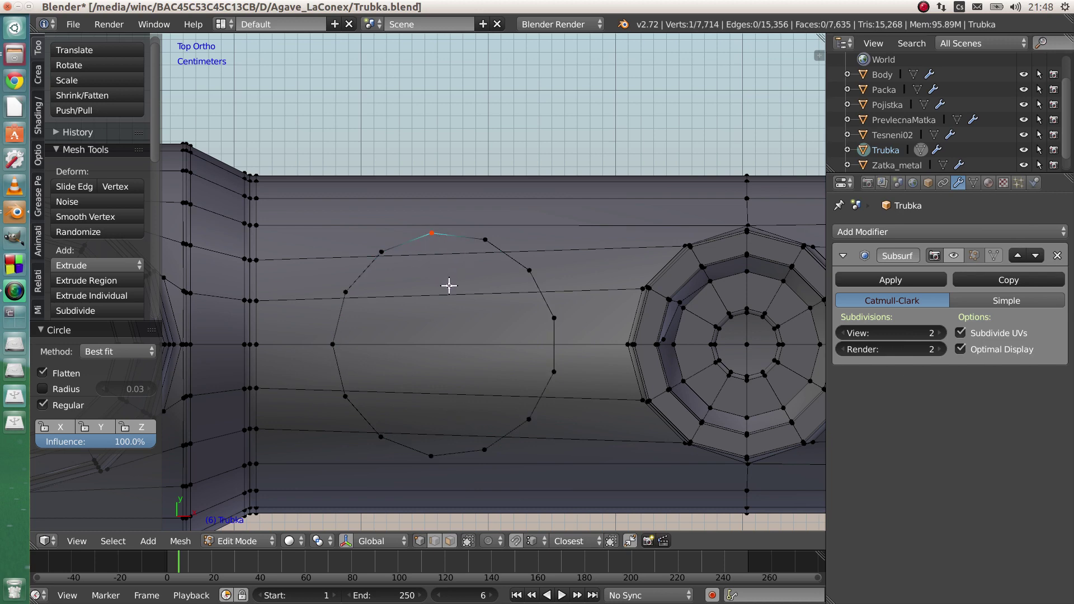
key(x)
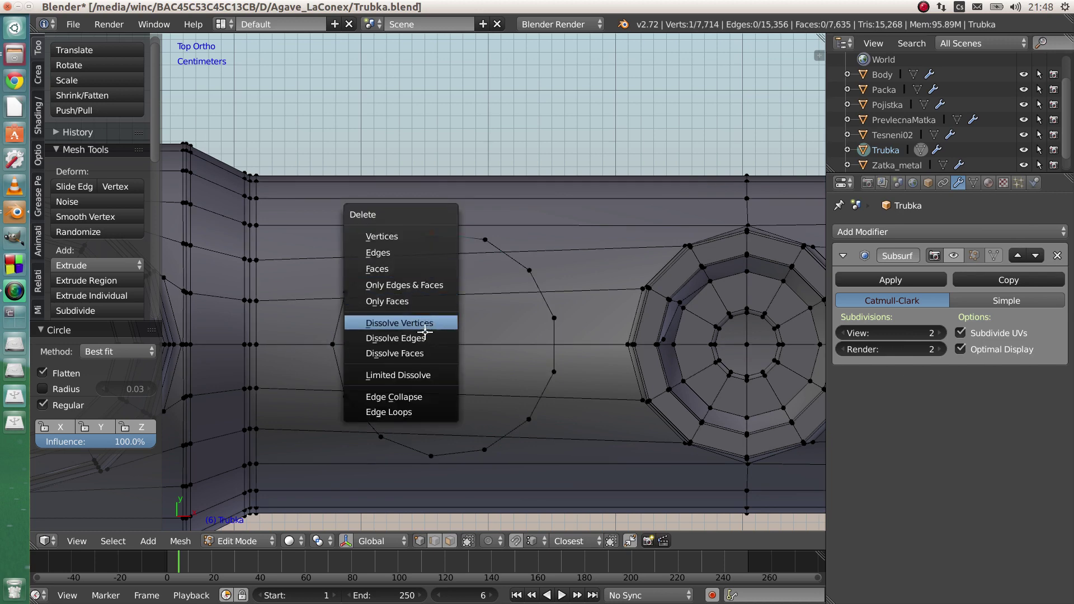
click(431, 323)
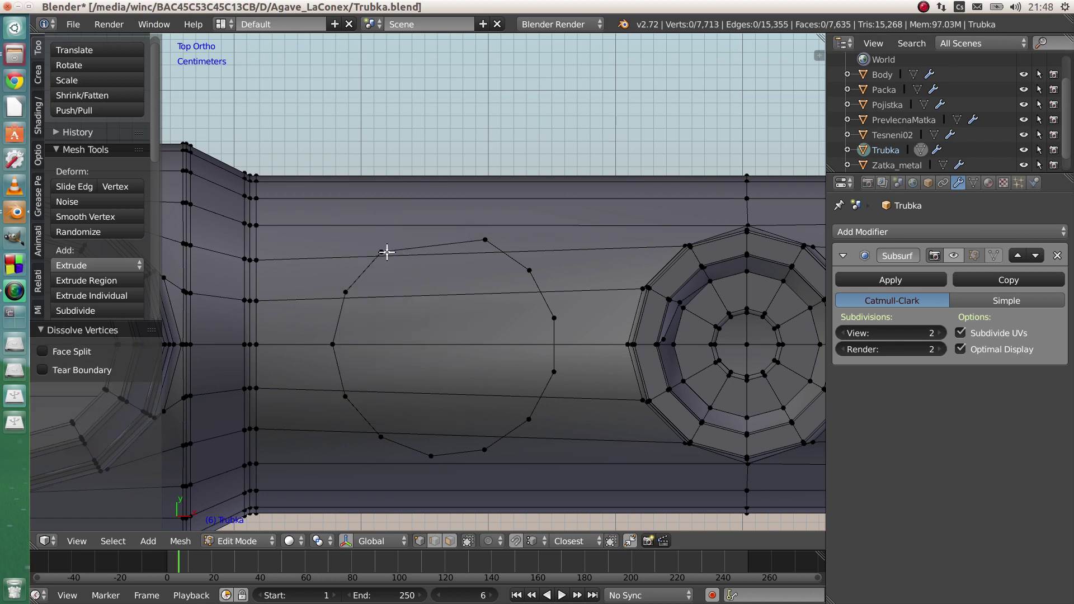
Reselect the whole ring after the dissolve and redistribute its vertices into a regular circle with LoopTools Space and Circle.
alt+right_click(418, 248)
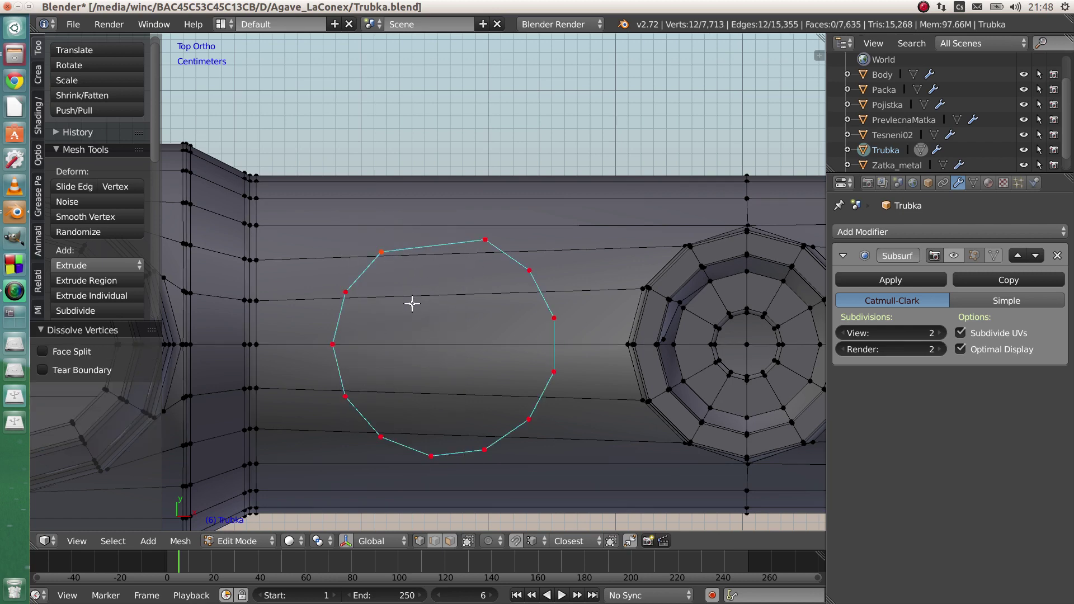
key(w)
mouse_move(442, 206)
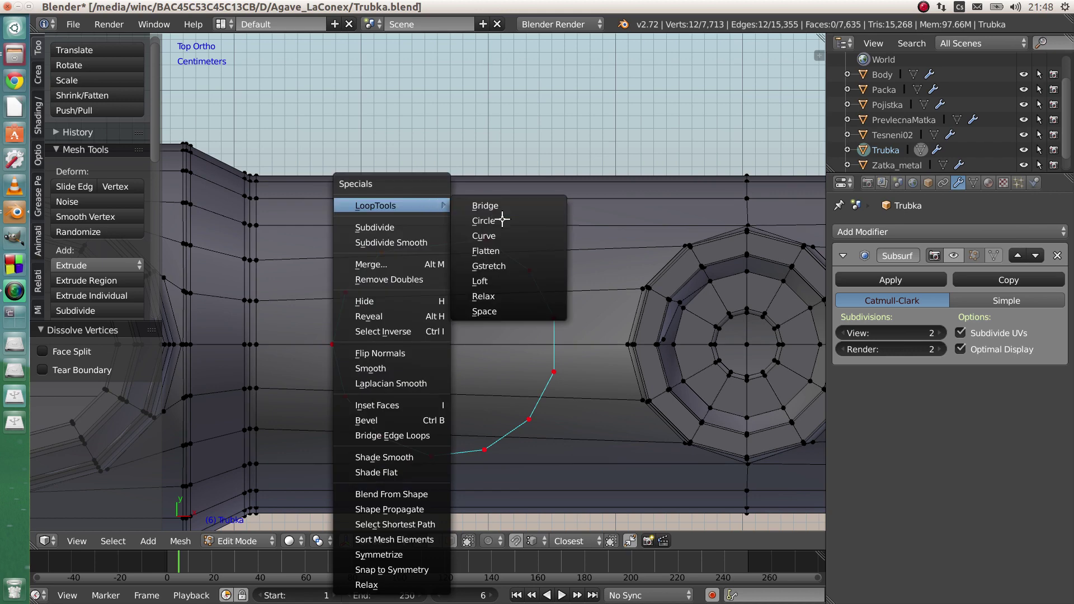
click(506, 311)
key(w)
mouse_move(459, 209)
click(546, 223)
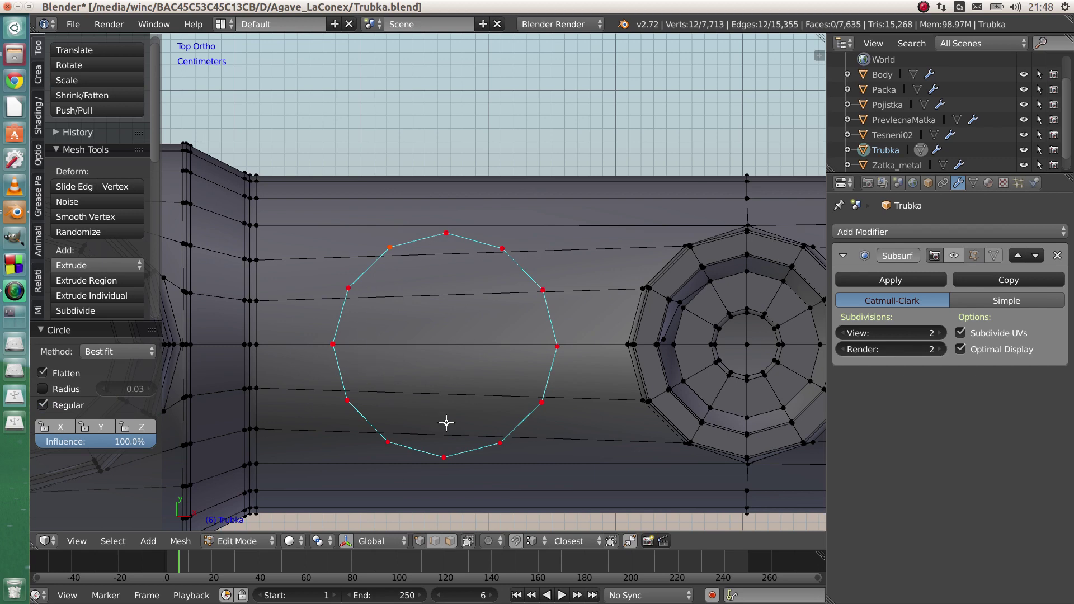
Add a straight loop cut around the pipe through the ring's centre at a slide factor of about -0.019.
drag(453, 376, 466, 342)
shift+middle_drag(453, 376, 462, 324)
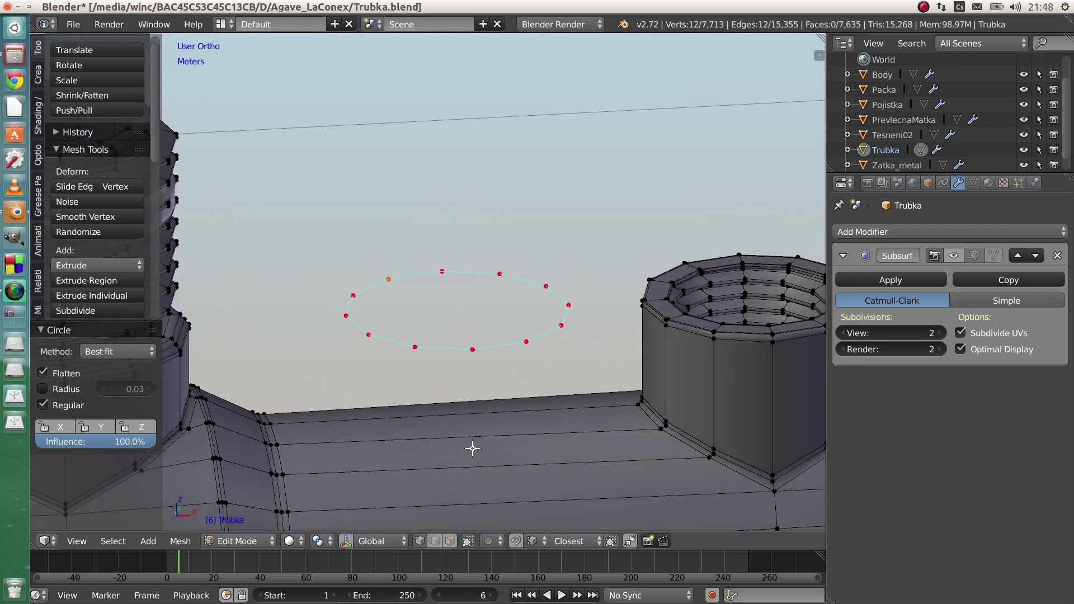
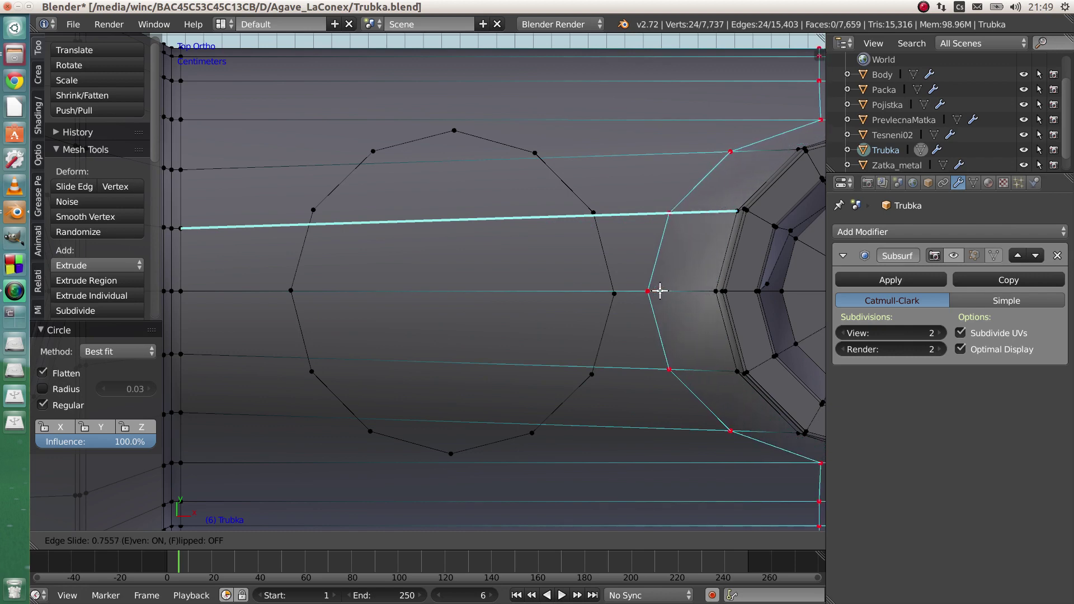
key(f)
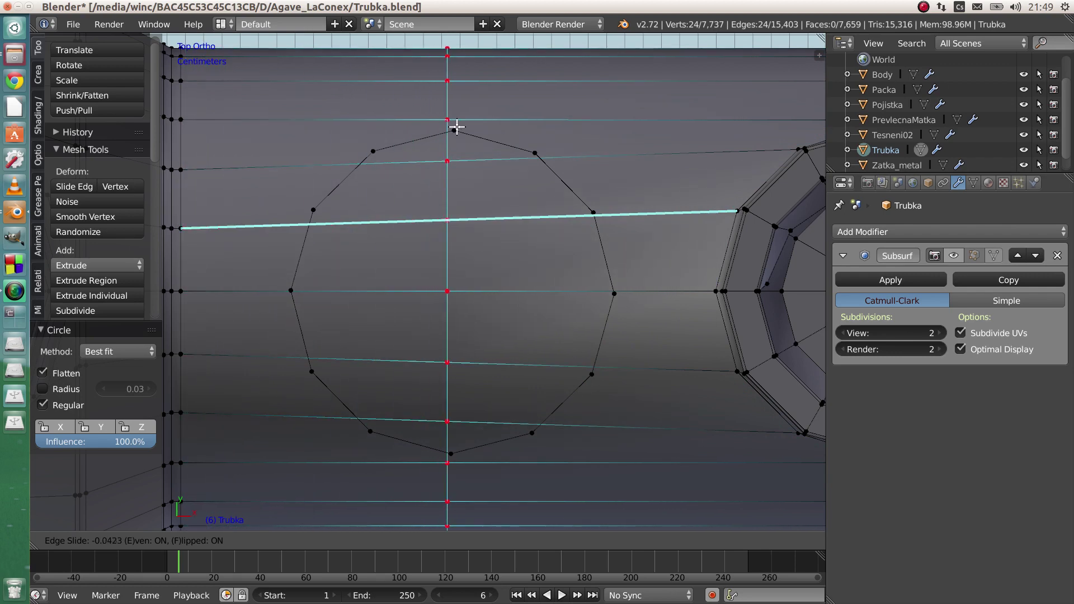
click(455, 170)
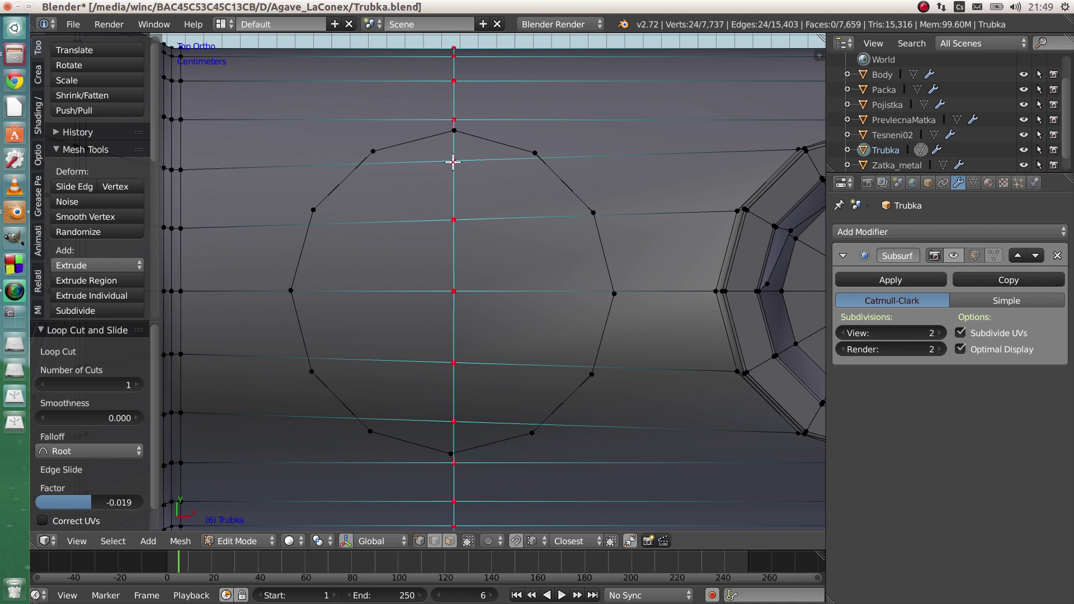
Rip the loop cut's five vertices inside the ring and edge-slide them about 0.255 toward the threaded socket.
right_click(453, 161)
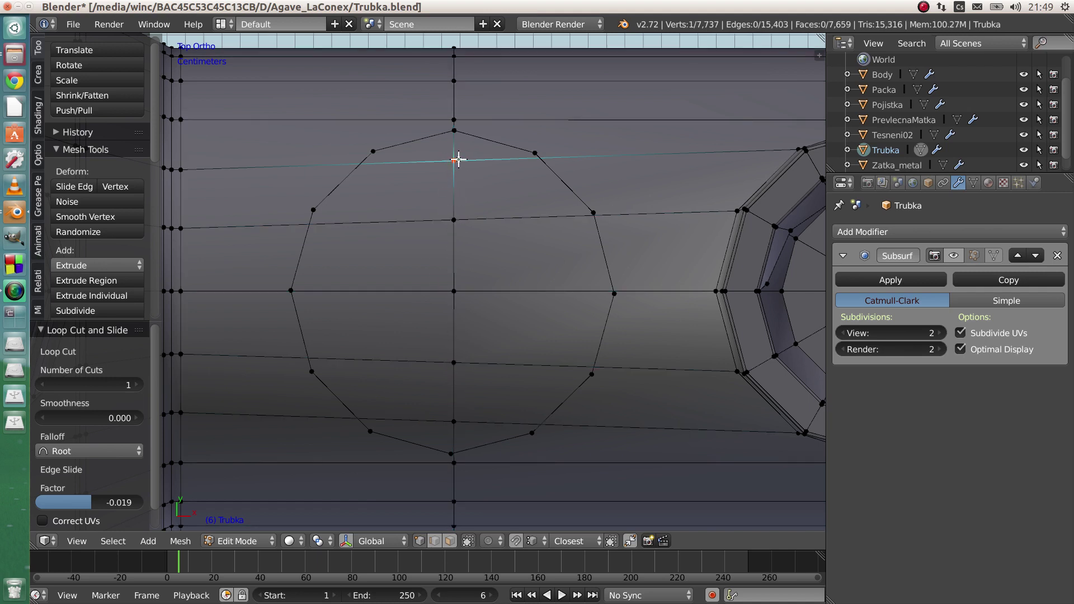
ctrl+right_click(453, 421)
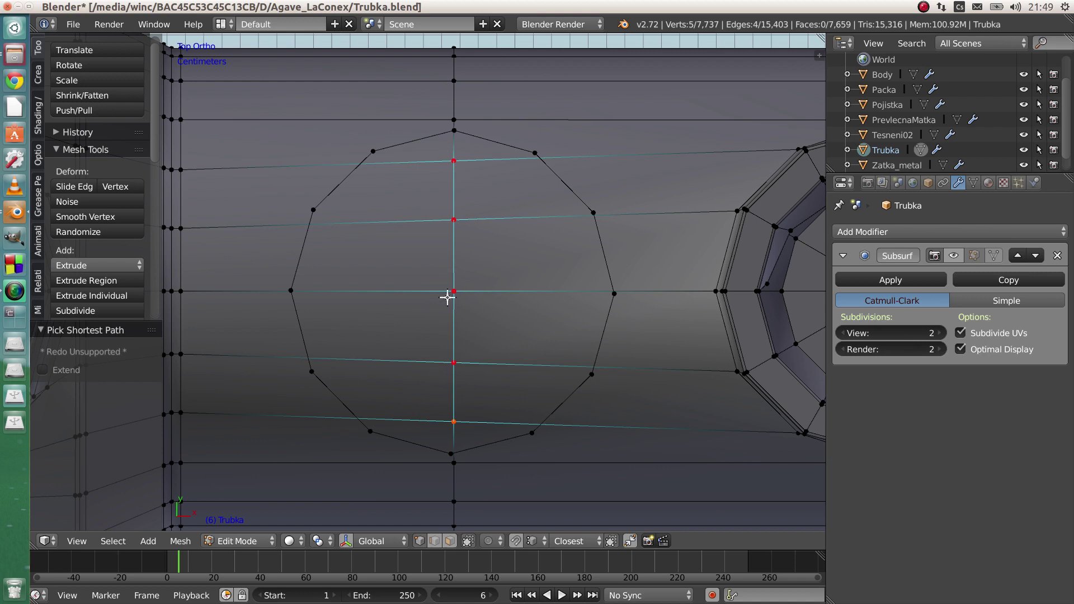
key(e)
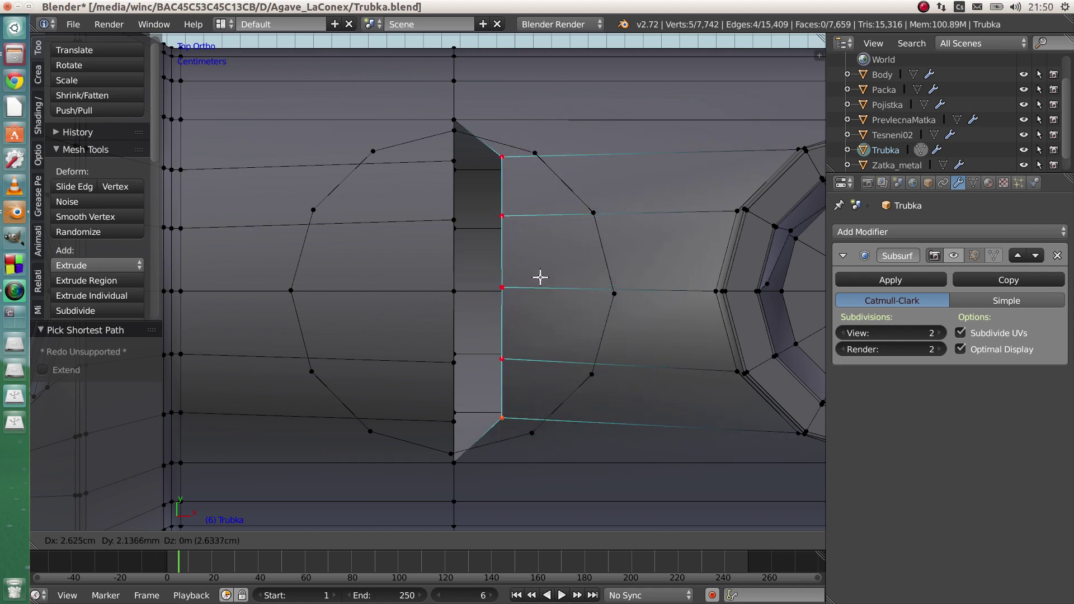
key(g)
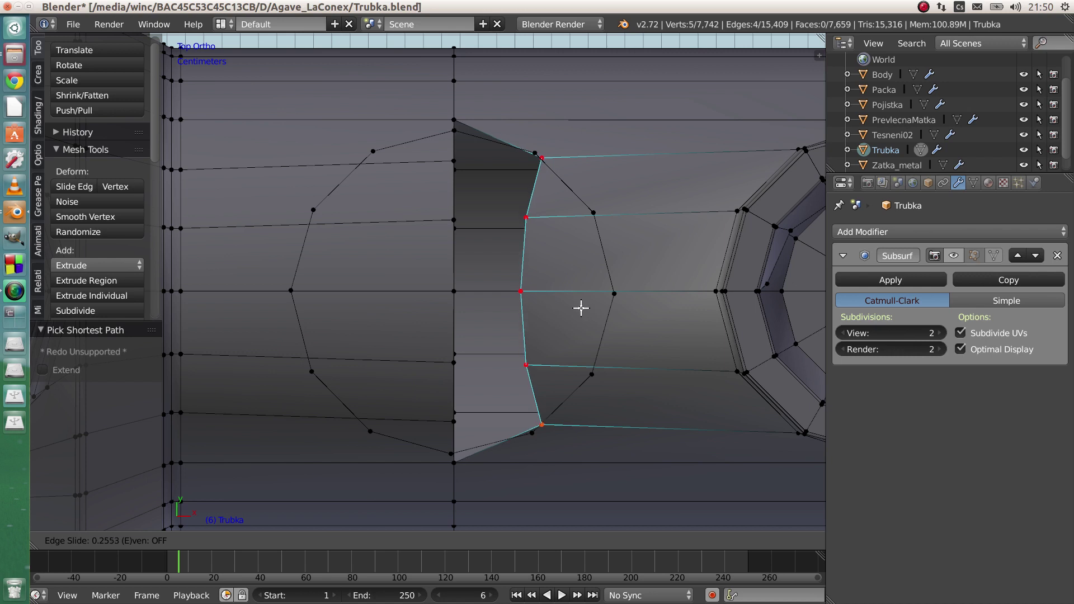
click(581, 308)
Deselect the two outer vertices of the ripped edge and edge-slide the middle three about 0.326 toward the threaded socket.
shift+click(540, 163)
shift+click(541, 426)
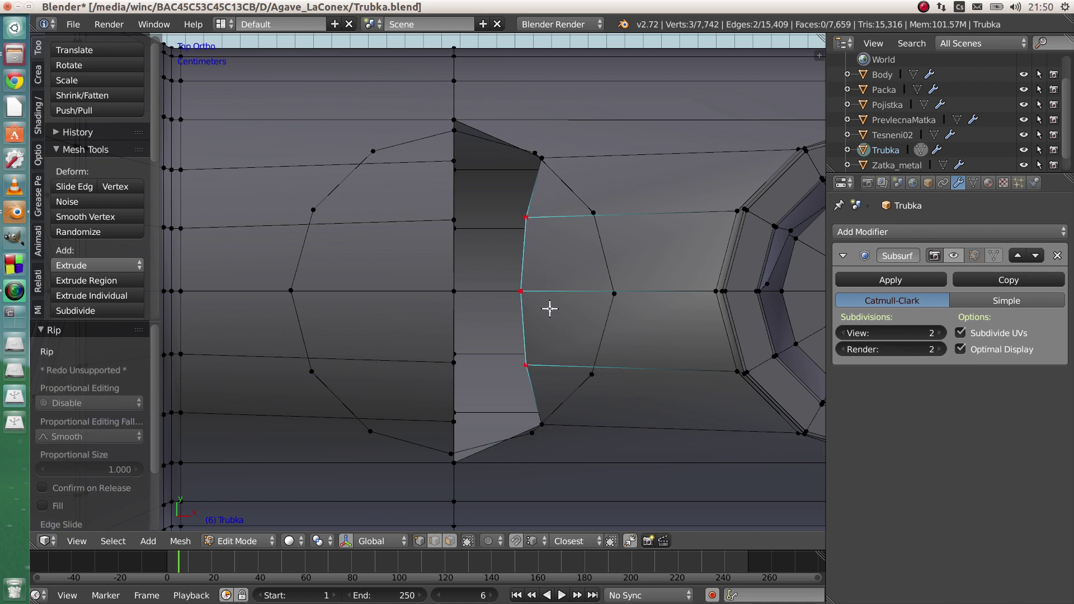
key(g)
key(g)
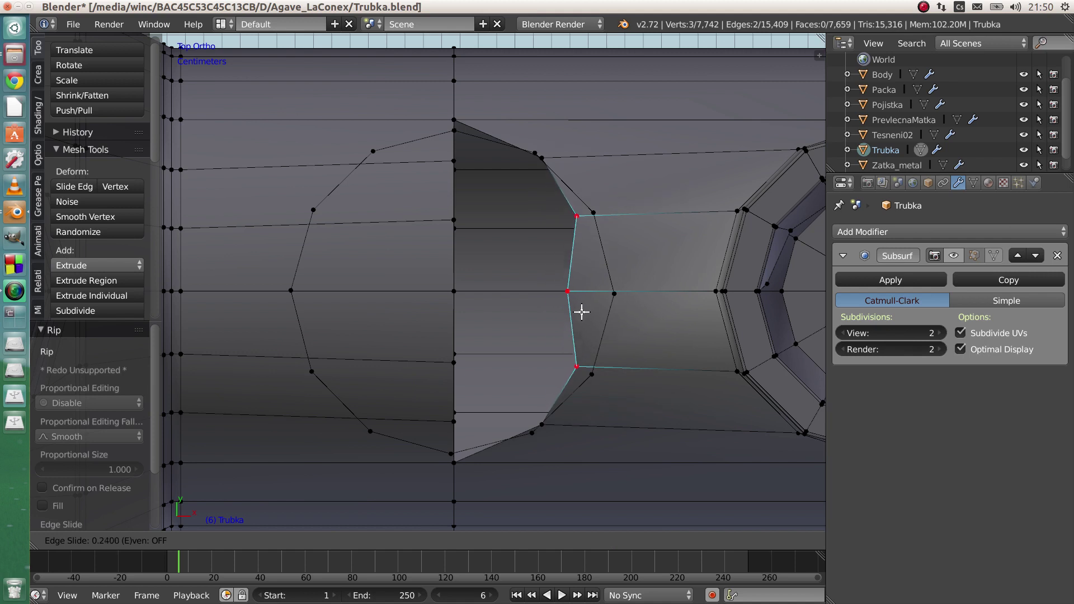
click(648, 322)
Vertex-slide the middle vertex of that edge about 0.234 toward the threaded socket to meet the ring's outline.
right_click(584, 292)
key(shift+v)
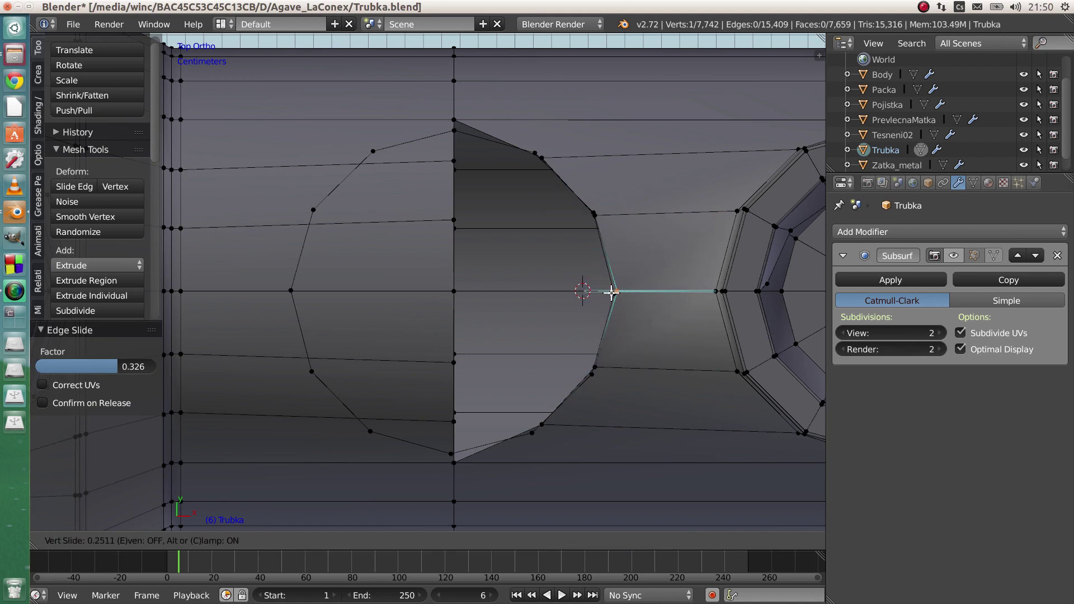
click(589, 291)
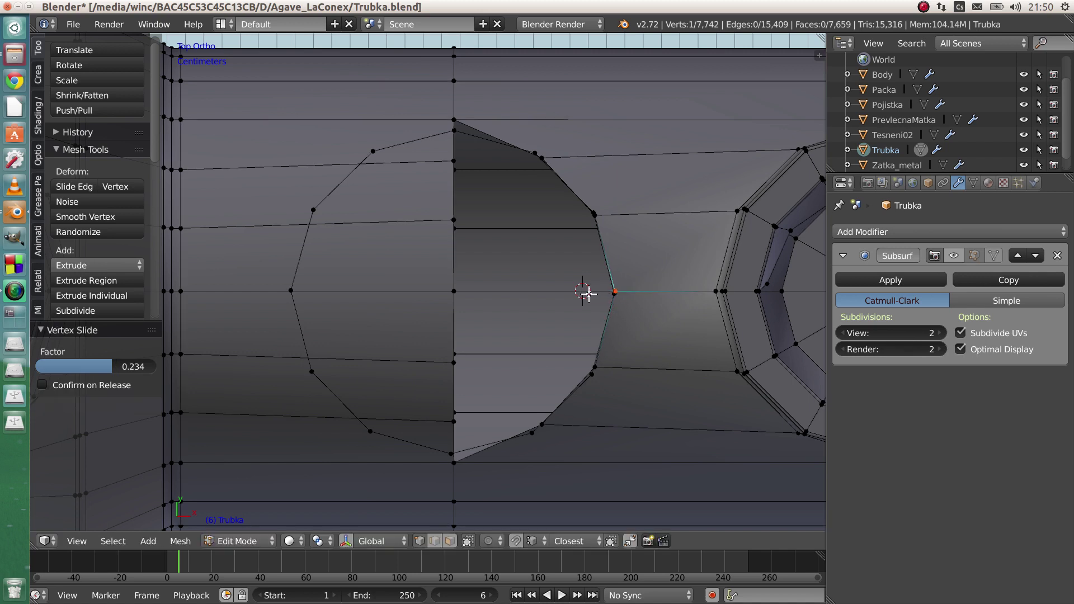
Select the five vertices on the hole's opposite edge and edge-slide them about 0.352 away from the threaded socket.
shift+middle_drag(464, 290, 491, 283)
right_click(478, 152)
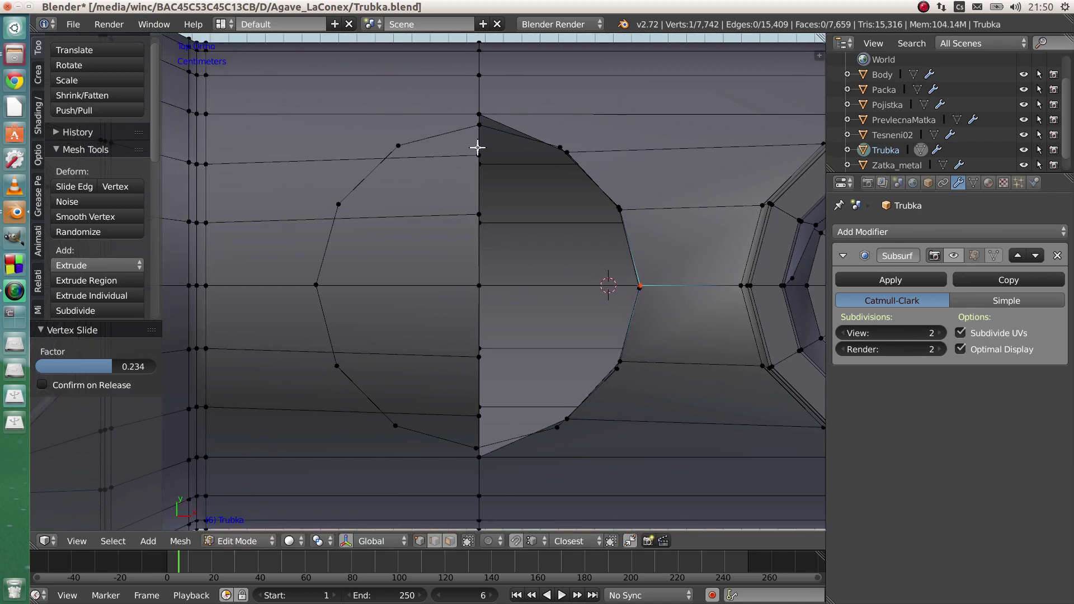
ctrl+right_click(477, 417)
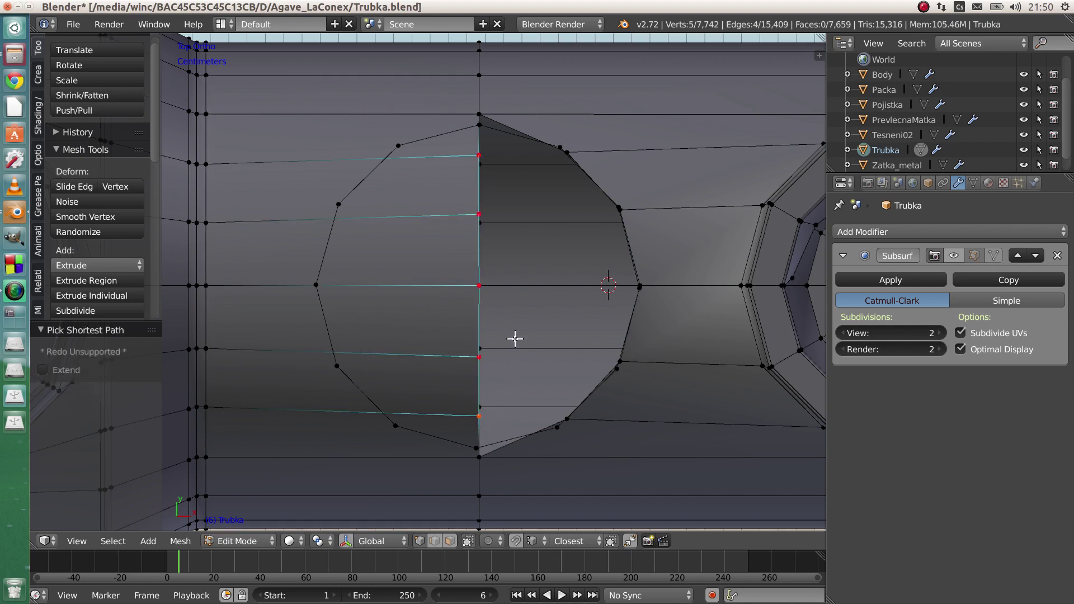
key(g)
key(g)
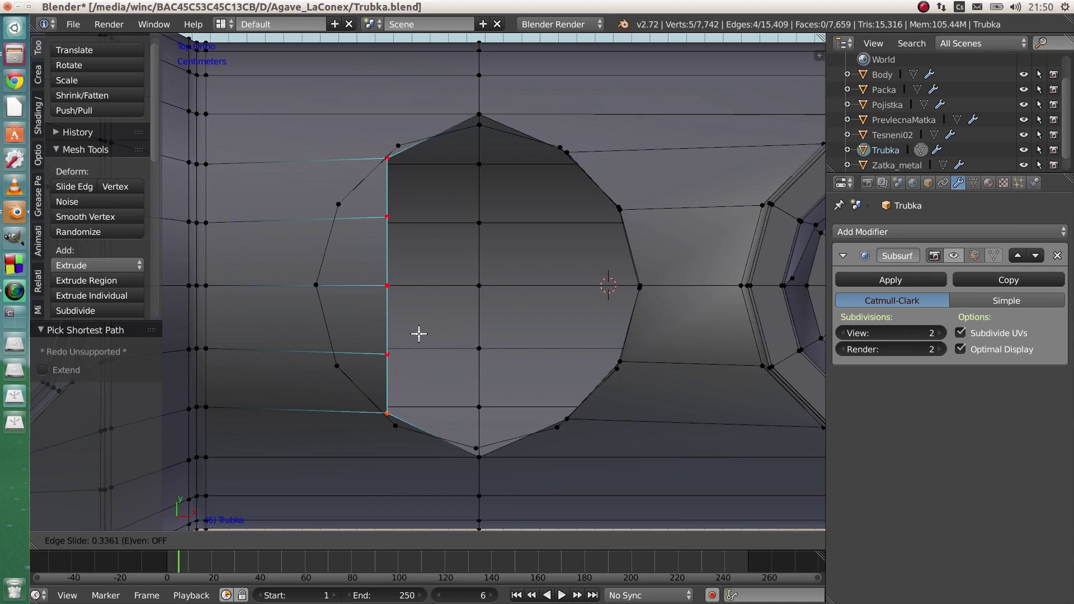
click(405, 335)
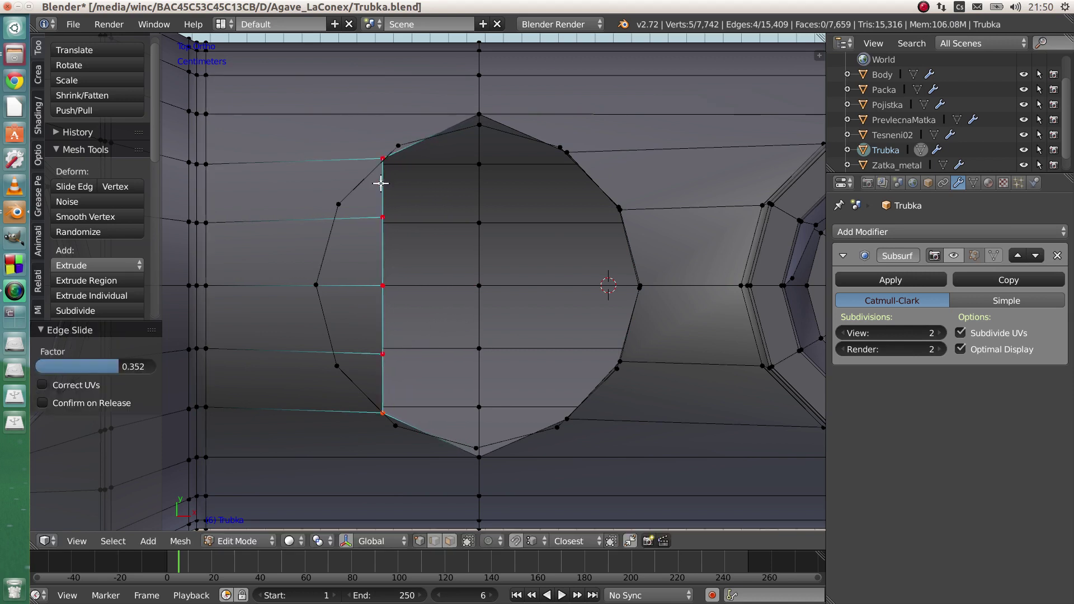
Deselect the two outer vertices on this side and edge-slide the middle three about 0.283 further outward.
shift+right_click(382, 159)
shift+right_click(380, 412)
key(g)
key(g)
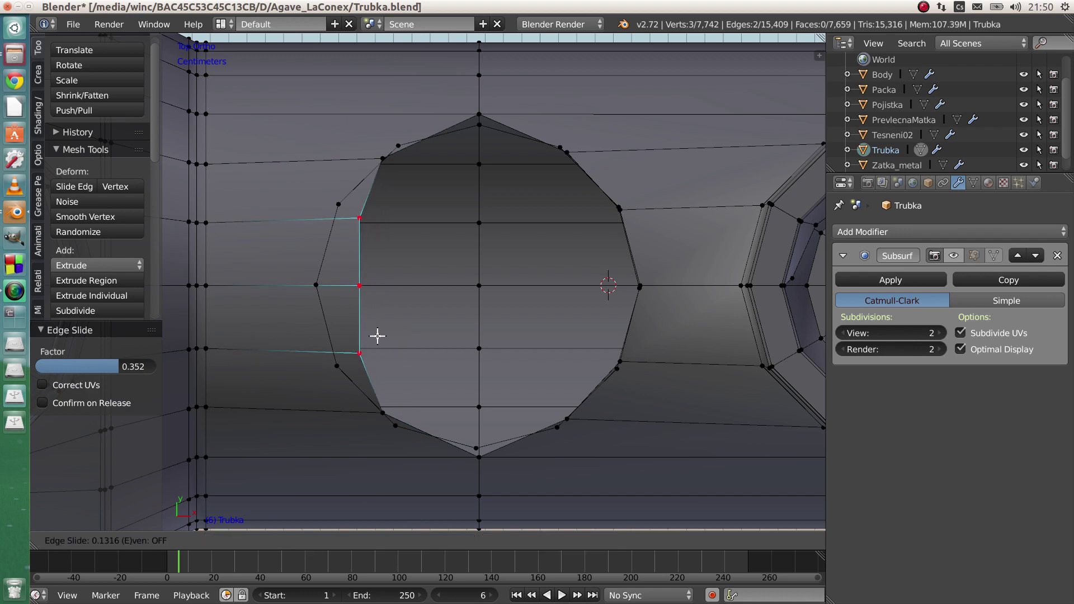
click(407, 342)
Vertex-slide the middle vertex of this side outward by a factor of about 0.119, onto the ring's outline.
right_click(330, 223)
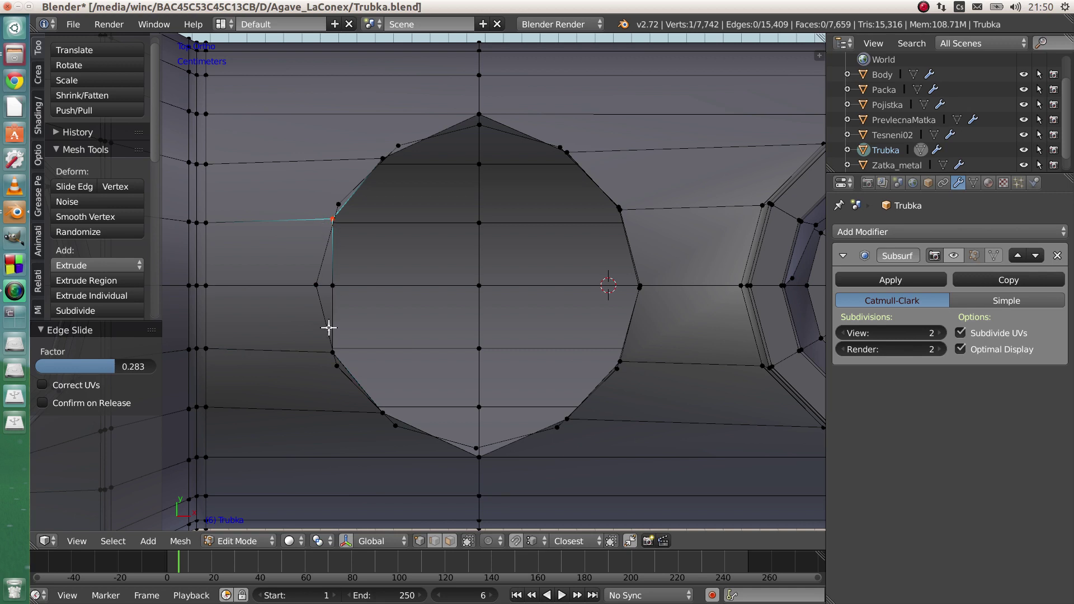
right_click(332, 282)
key(shift+v)
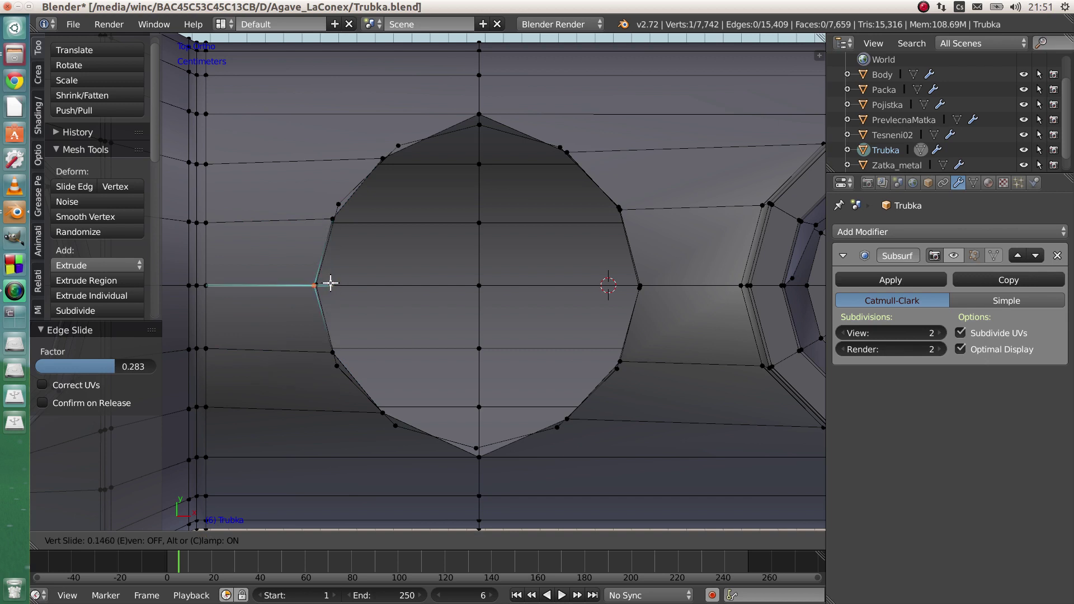
click(331, 285)
key(ctrl+z)
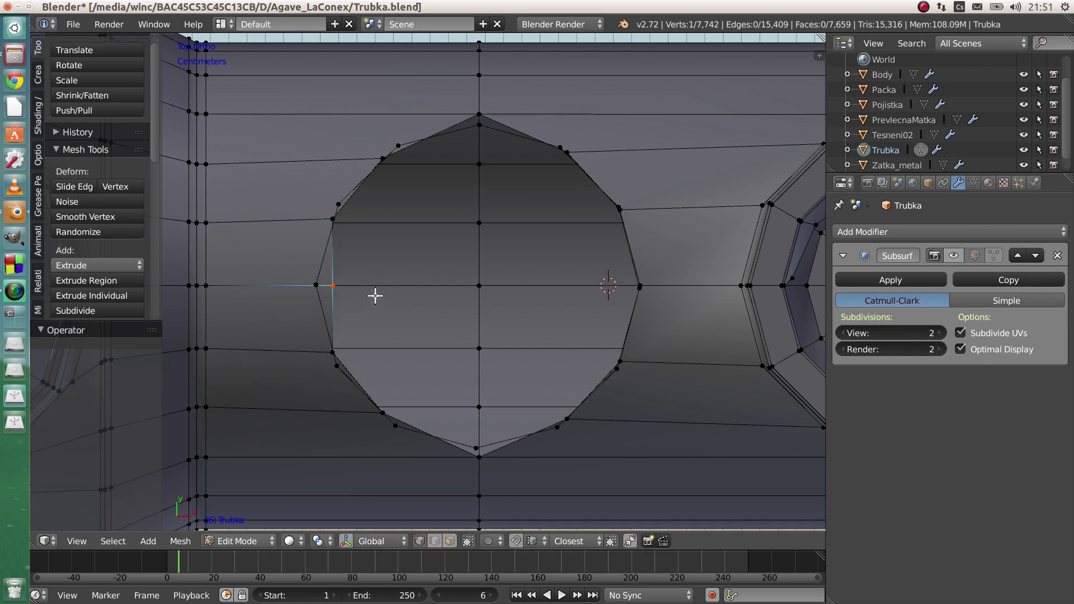
key(shift+v)
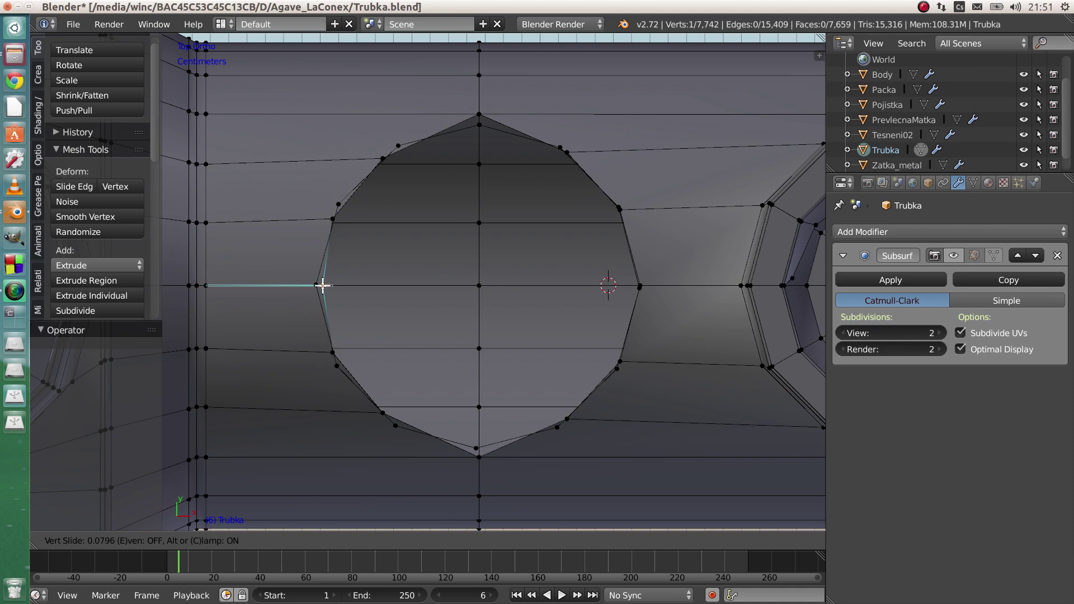
click(318, 285)
Select the hole's border loop together with the floating ring and connect them with Bridge Edge Loops.
middle_drag(475, 388, 481, 312)
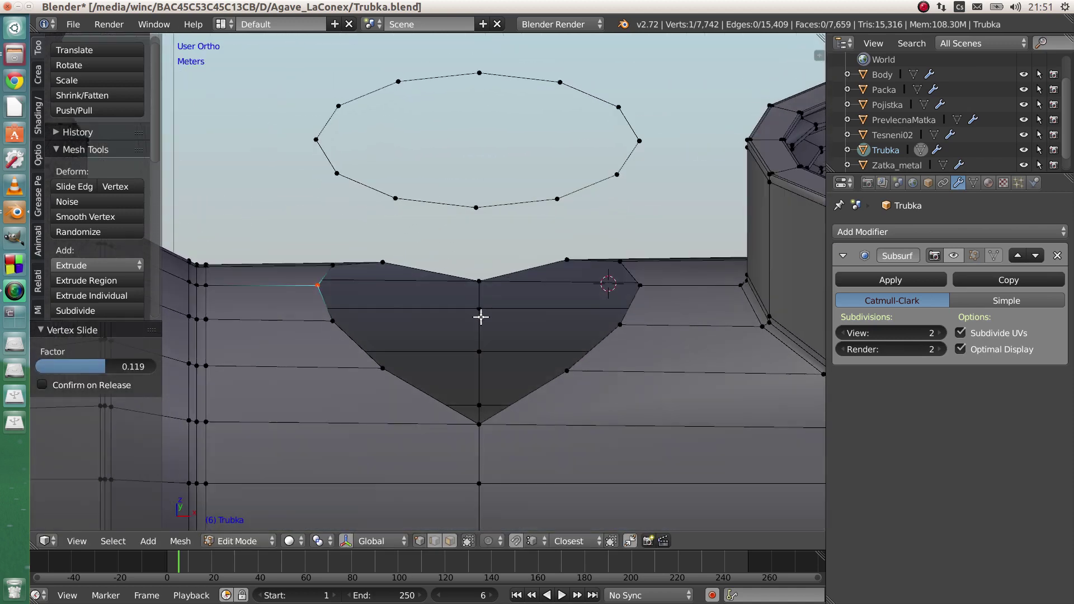
scroll(481, 311, down, 2)
alt+right_click(416, 355)
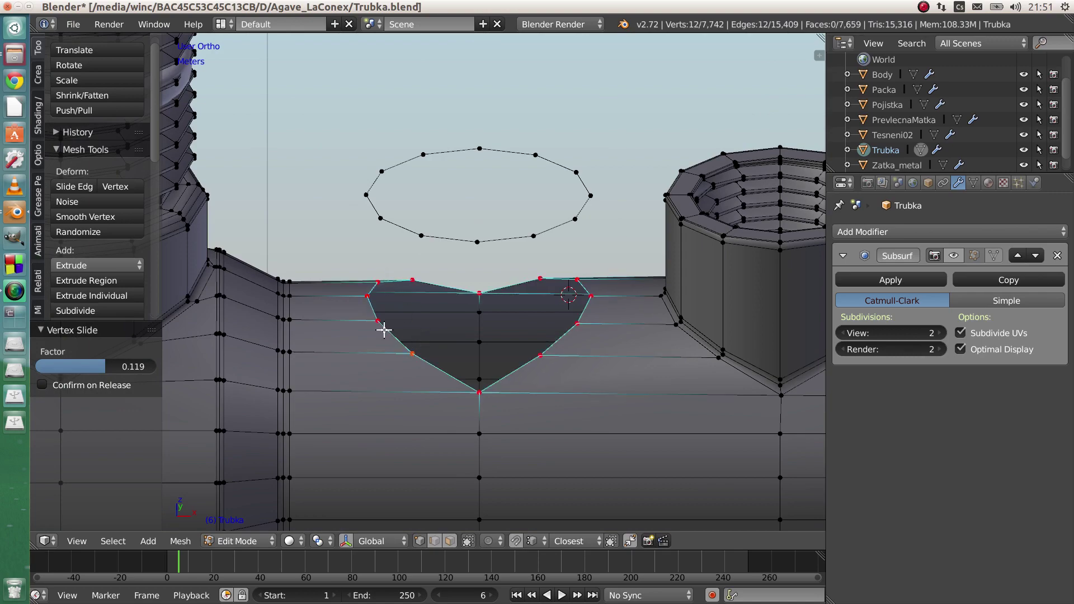
mouse_move(522, 366)
middle_down()
mouse_move(549, 401)
mouse_move(532, 421)
mouse_move(509, 381)
middle_up()
middle_drag(466, 343, 414, 294)
alt+shift+right_click(394, 386)
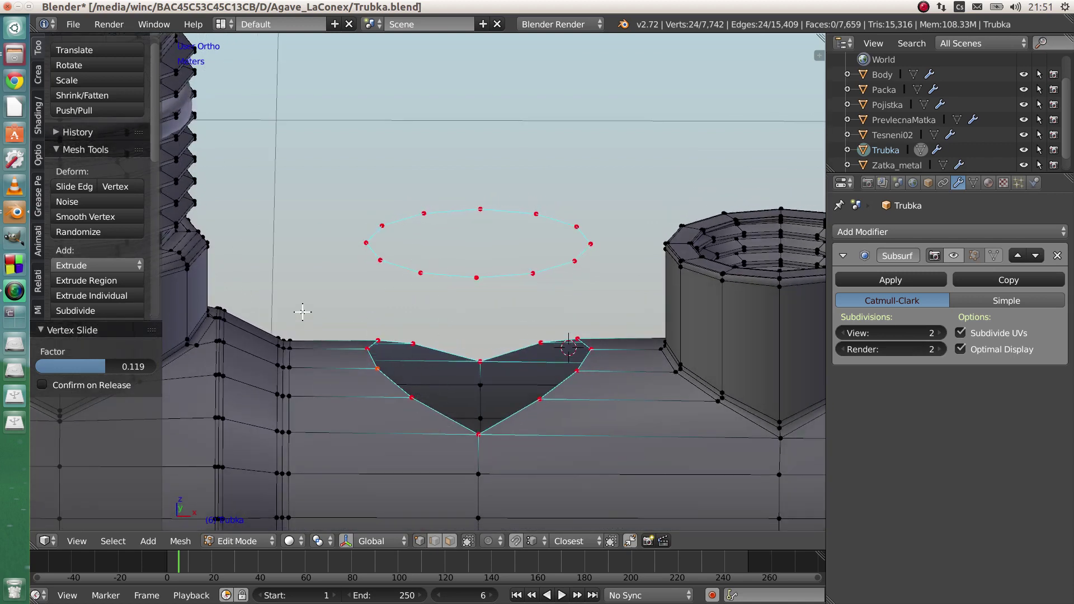
key(w)
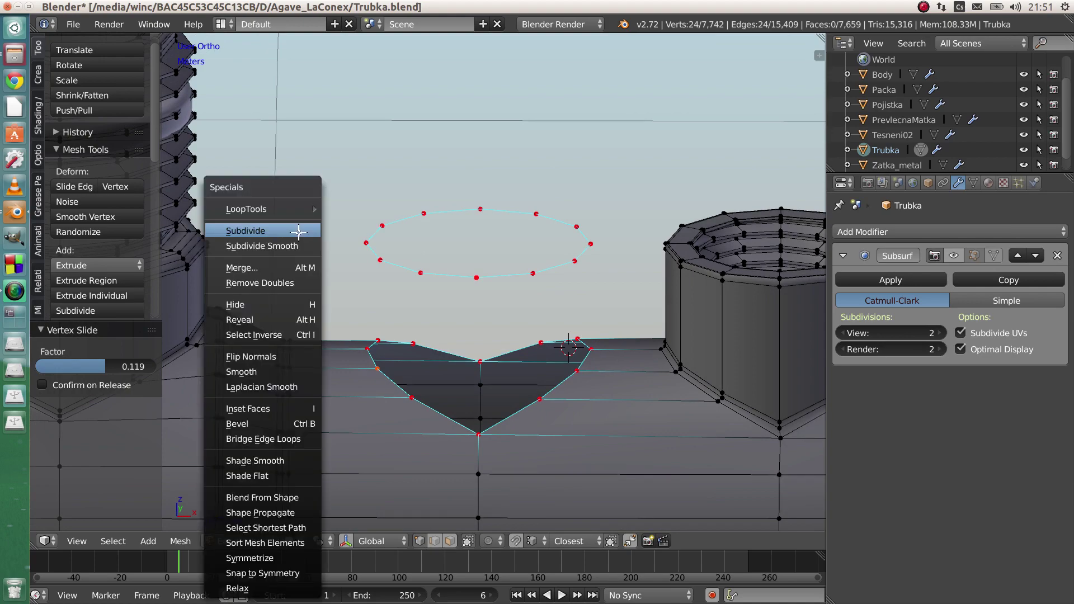
click(296, 439)
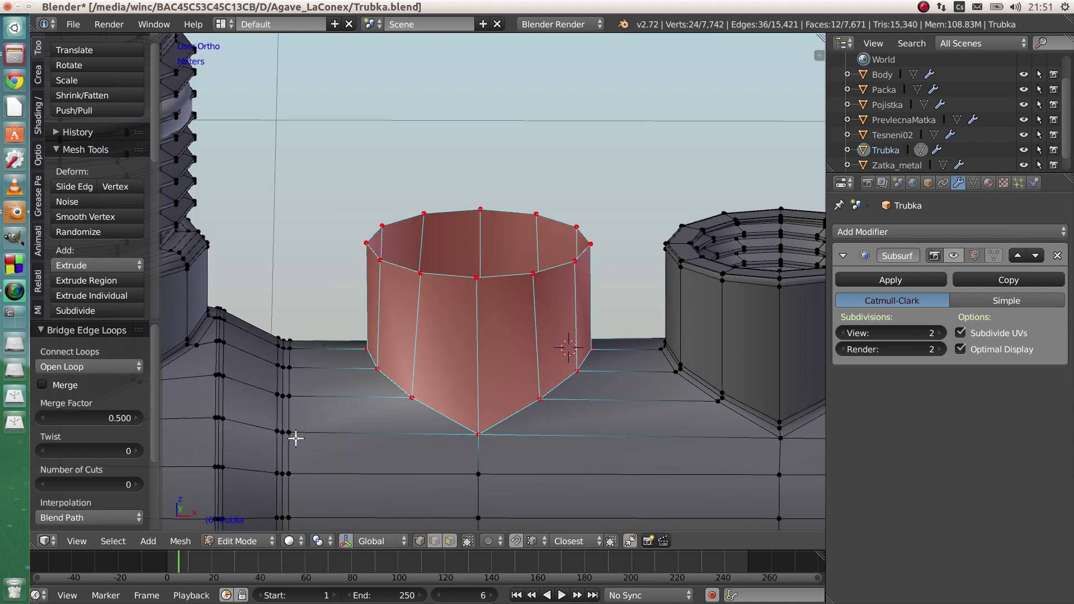
middle_drag(540, 320, 605, 351)
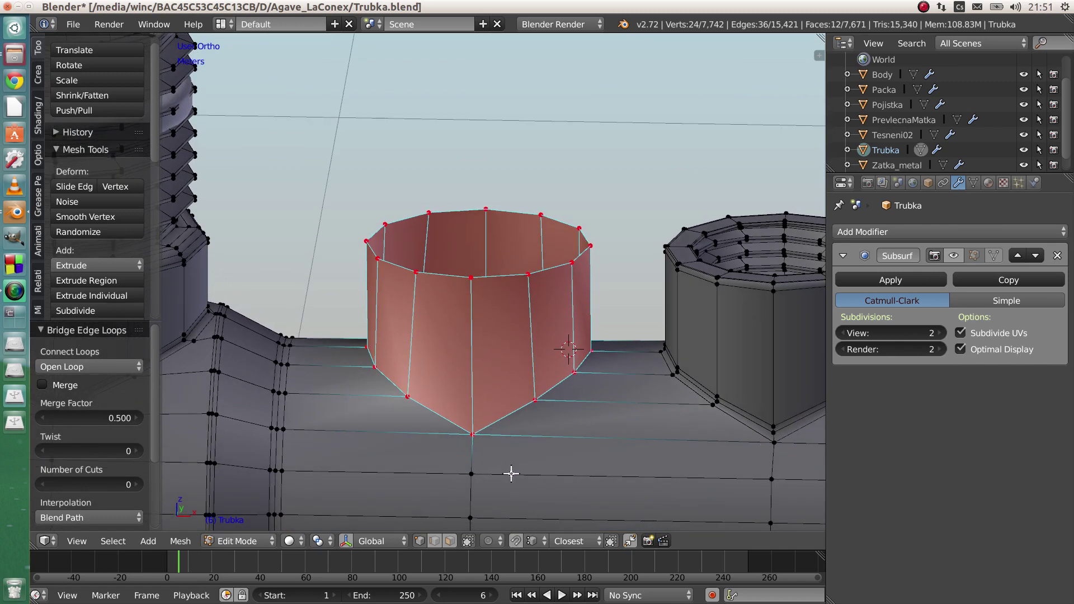
Select the edge loop where the new tube meets the pipe and bevel it with 2 segments and an offset of about 0.005.
click(449, 540)
click(436, 540)
key(a)
alt+right_click(444, 415)
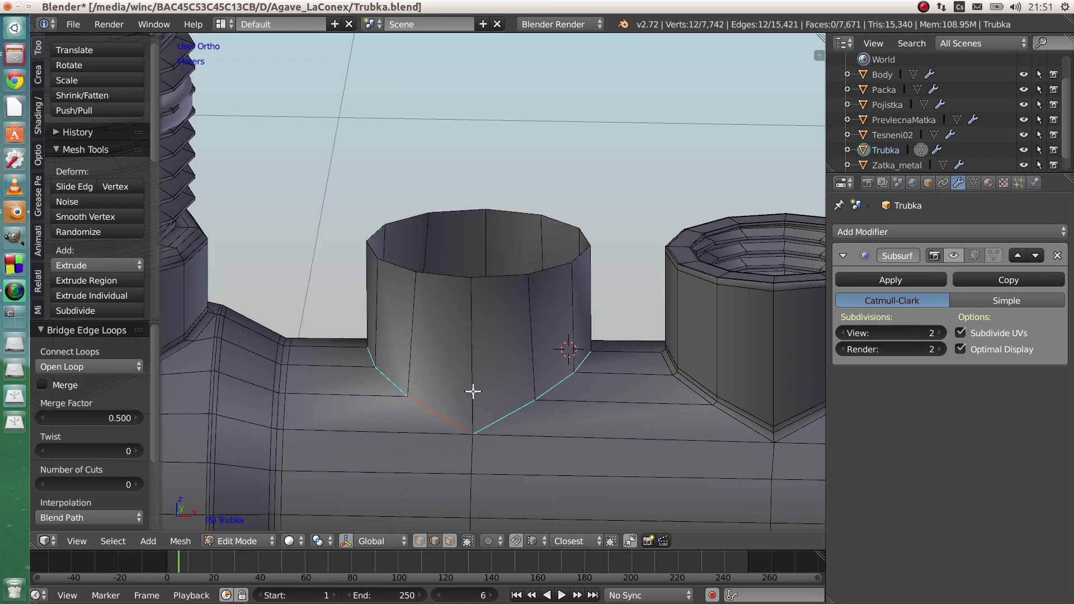
scroll(532, 403, down, 2)
middle_drag(531, 403, 486, 427)
scroll(487, 426, up, 4)
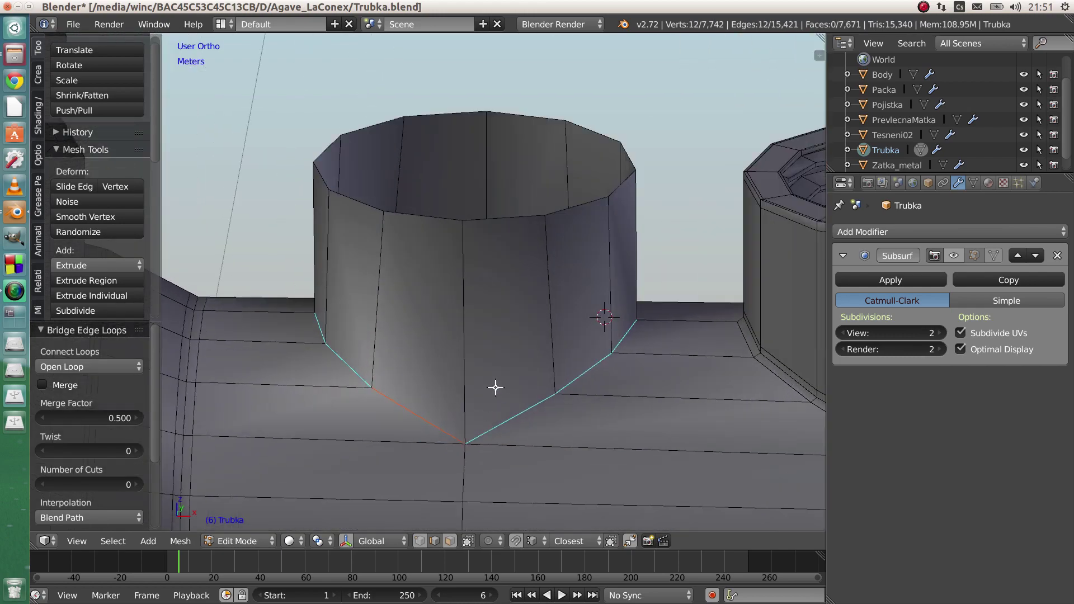
key(w)
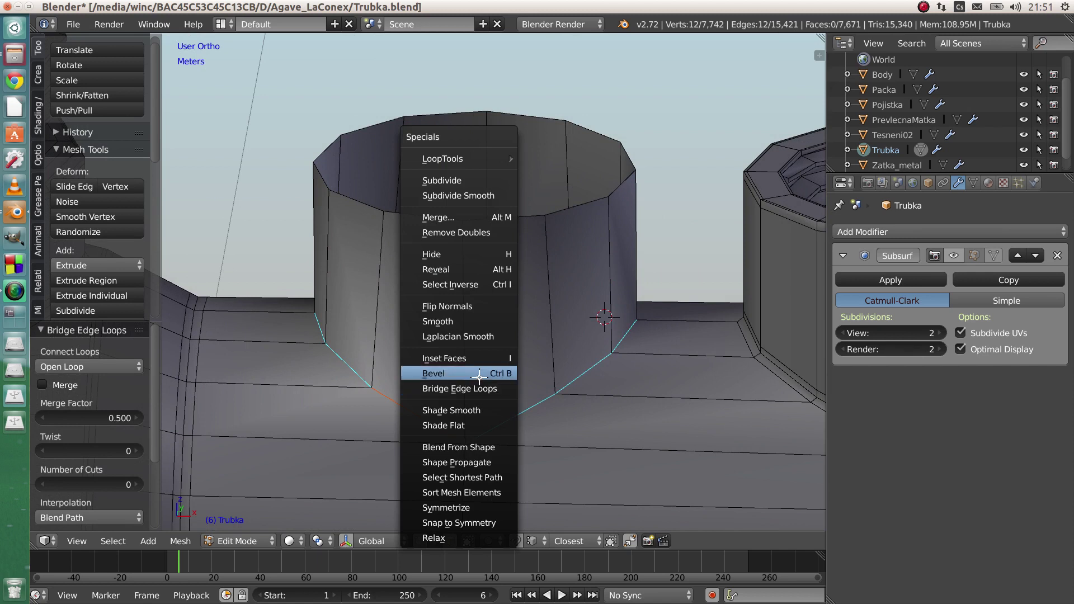
click(481, 373)
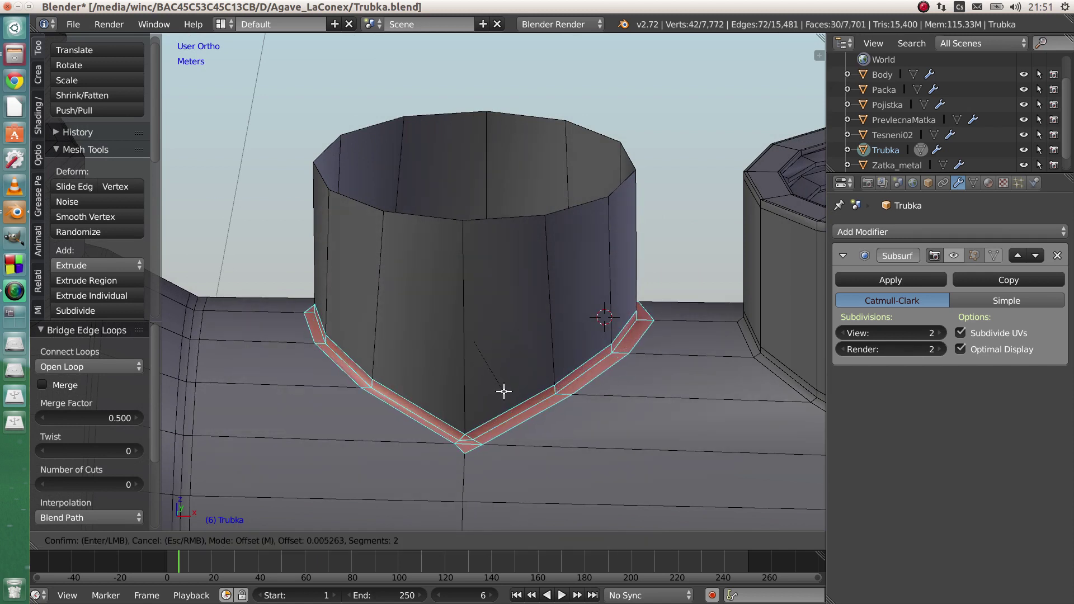
click(492, 446)
Merge the short middle edge at the bevel's lowest front corner into one vertex at its center.
scroll(491, 447, up, 5)
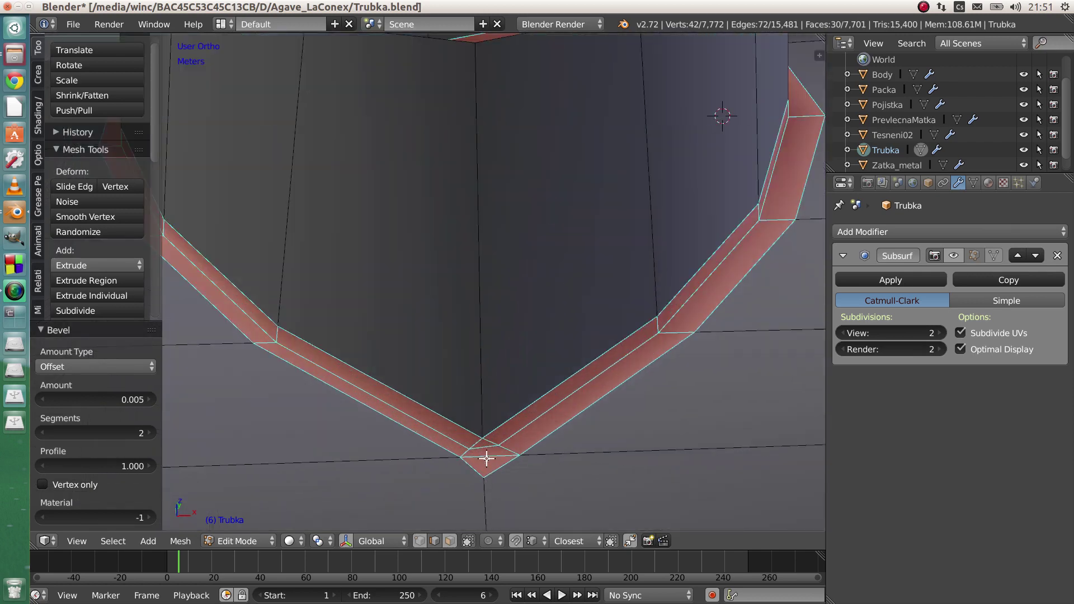
scroll(476, 386, up, 3)
right_click(471, 367)
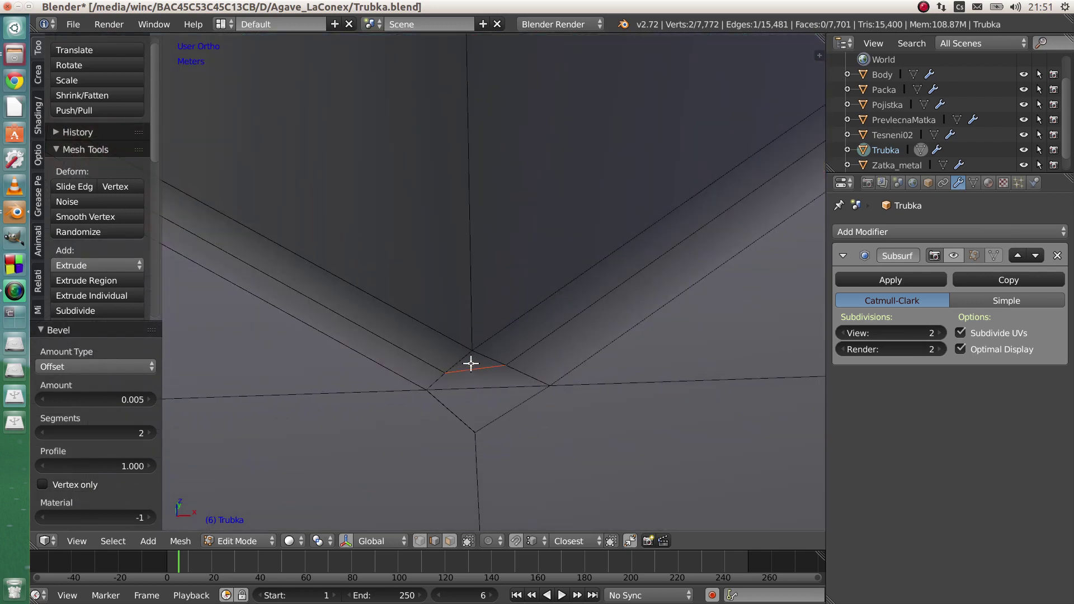
scroll(468, 364, down, 6)
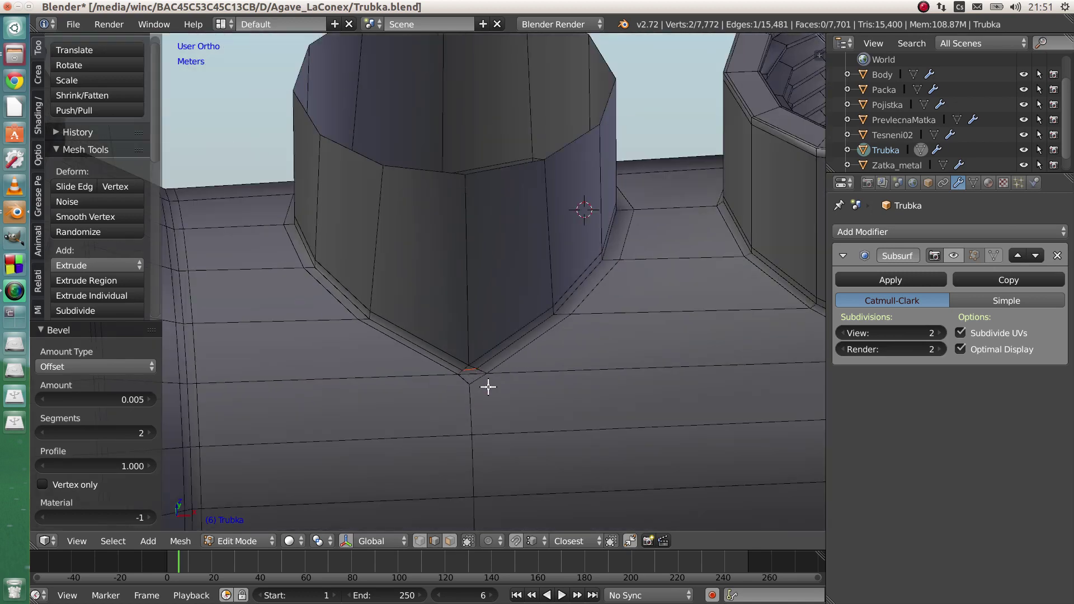
scroll(472, 376, up, 4)
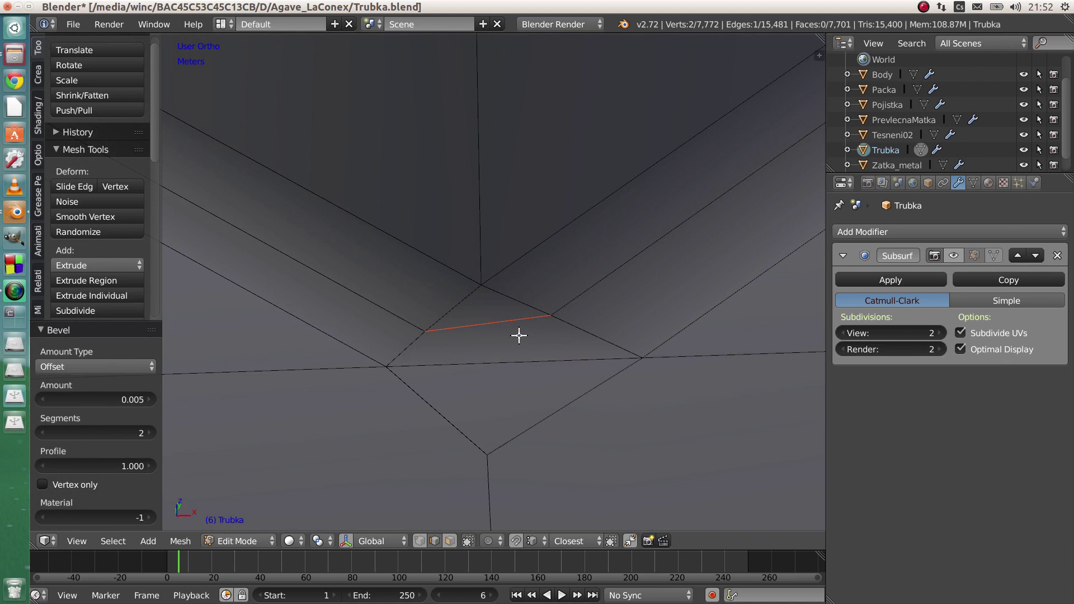
key(alt+m)
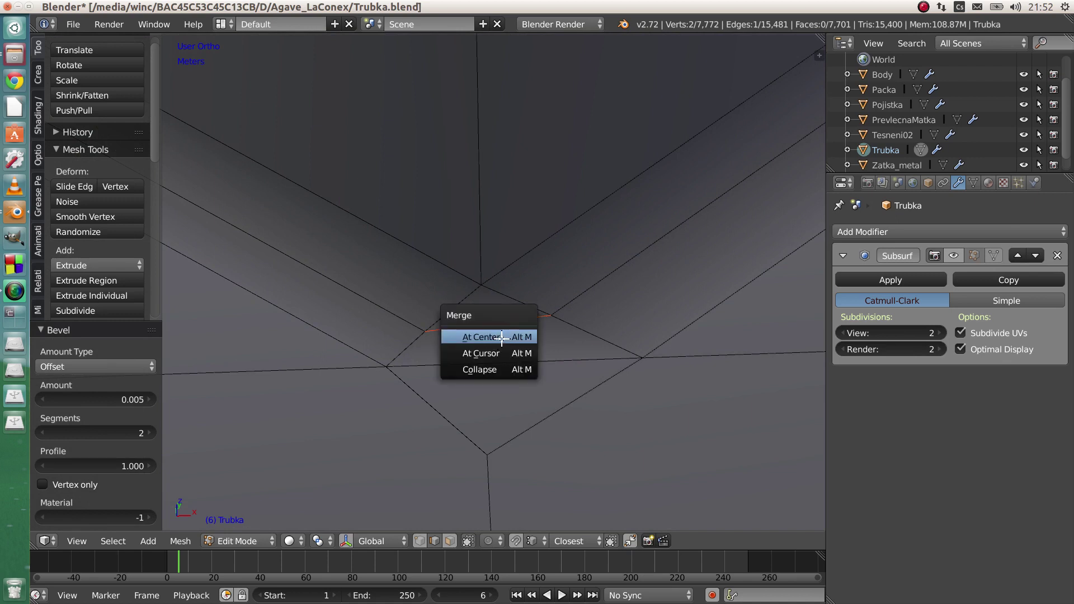
click(501, 337)
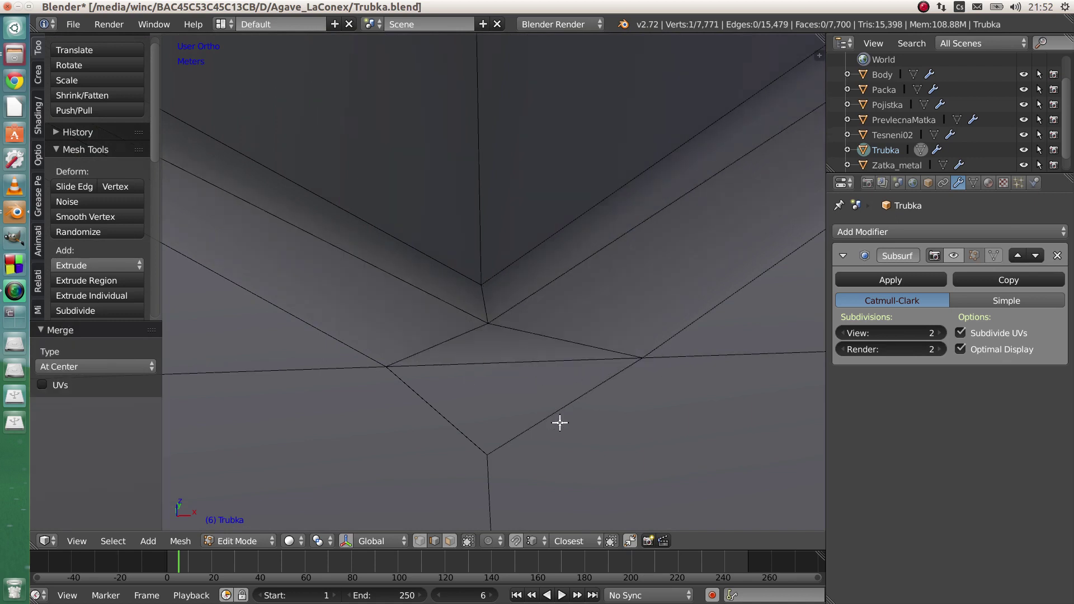
Merge the three vertices of the outer triangle at that bevel corner At Last, onto its lowest vertex.
middle_drag(559, 422, 191, 491)
click(419, 541)
right_click(606, 387)
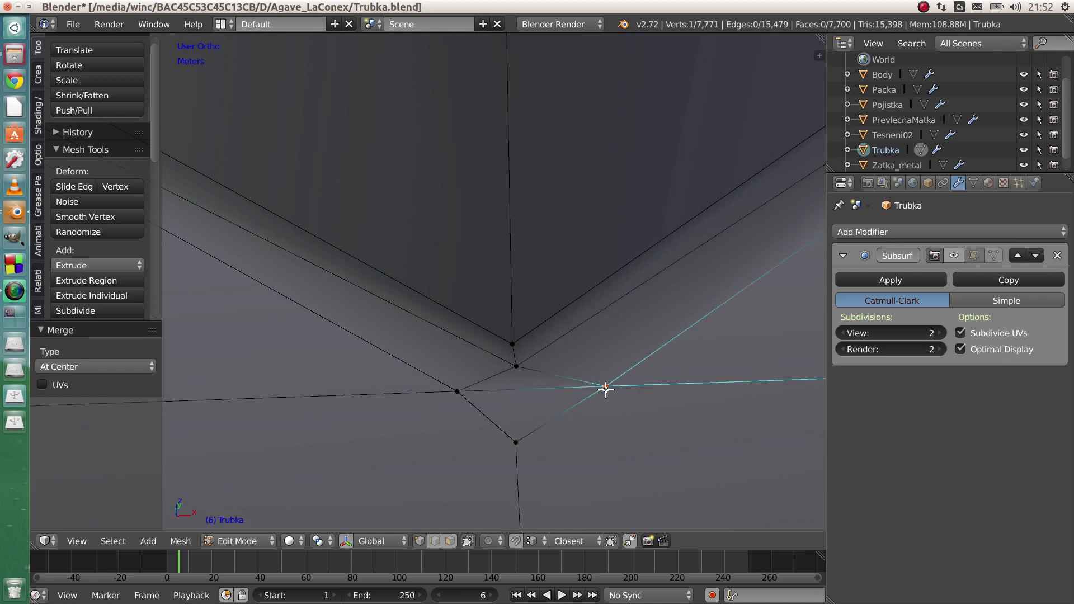
shift+right_click(456, 391)
shift+right_click(513, 442)
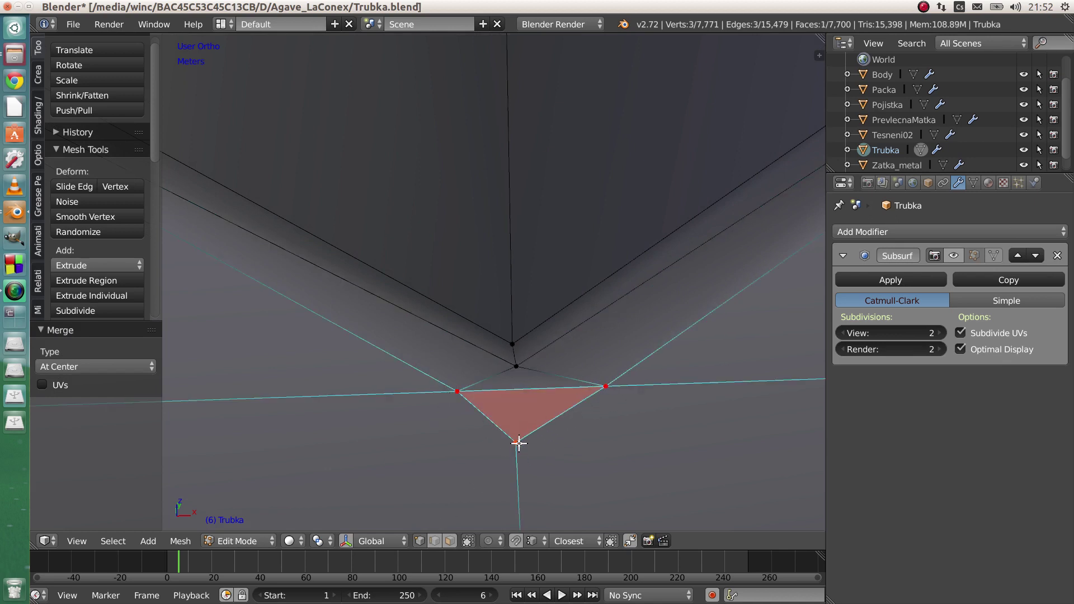
key(alt+m)
click(506, 429)
Vertex-slide the corner's middle bevel vertex about 0.41 toward the merged outer vertex.
middle_drag(506, 431, 547, 413)
scroll(504, 397, up, 4)
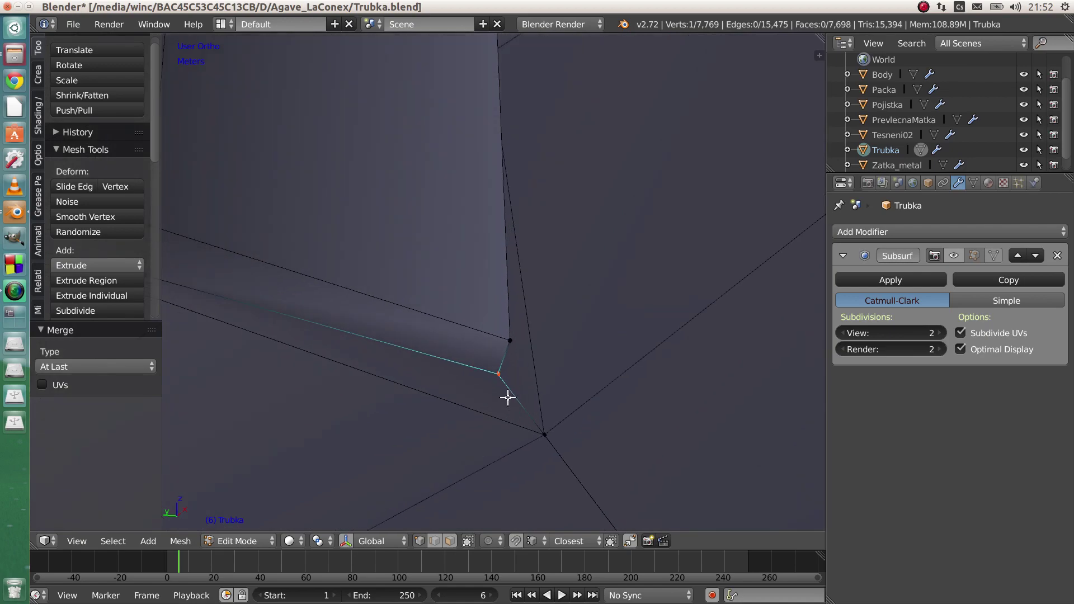
key(shift+v)
click(524, 402)
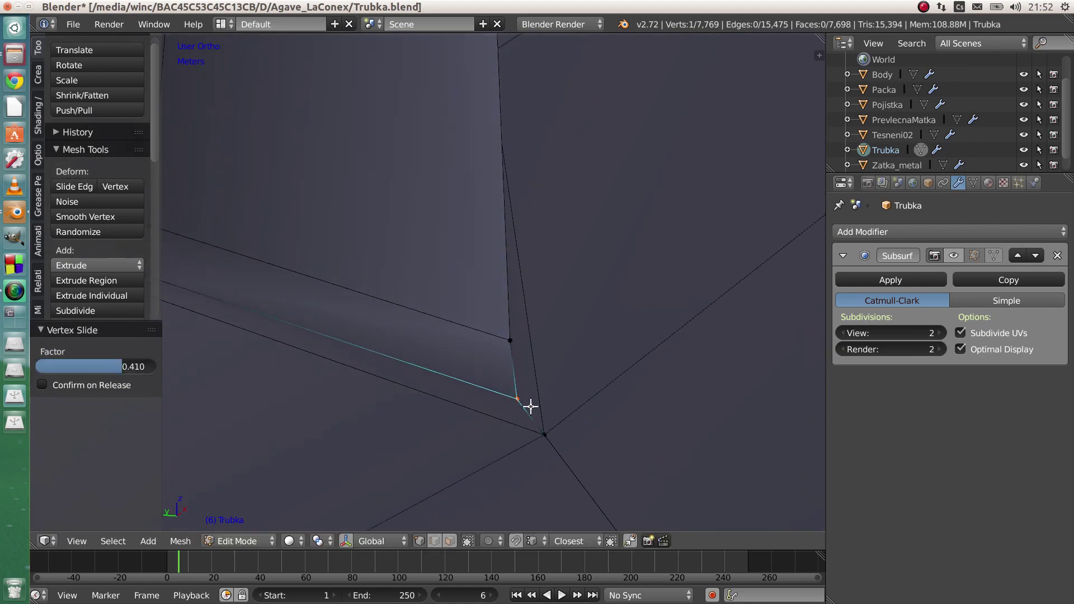
Merge the short middle edge at the bevel's lowest corner on the opposite side of the tube into one vertex at its center.
scroll(503, 416, down, 8)
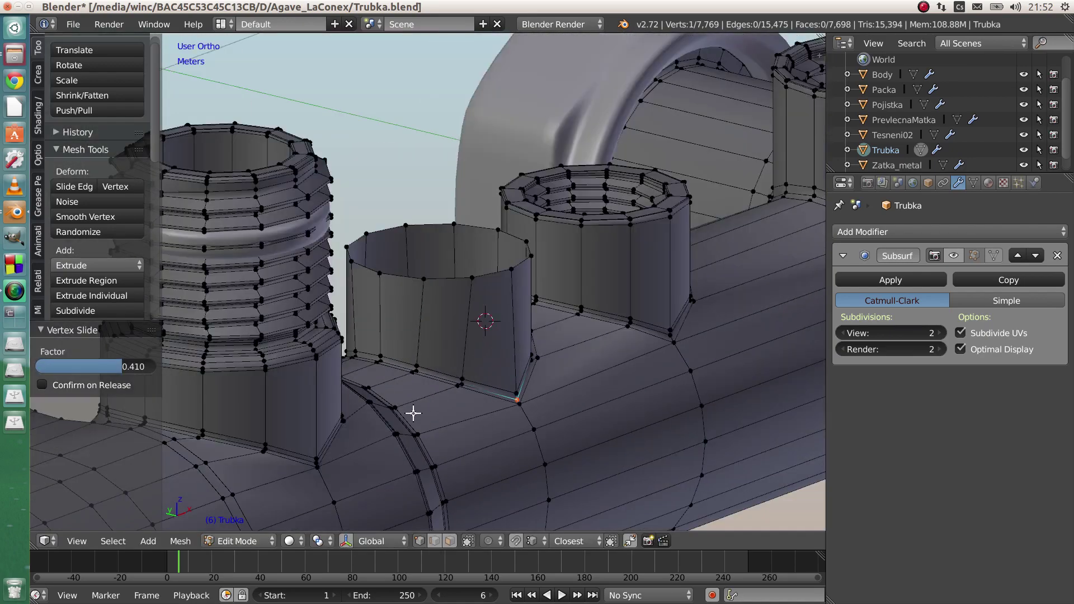
scroll(500, 417, down, 4)
scroll(467, 427, up, 10)
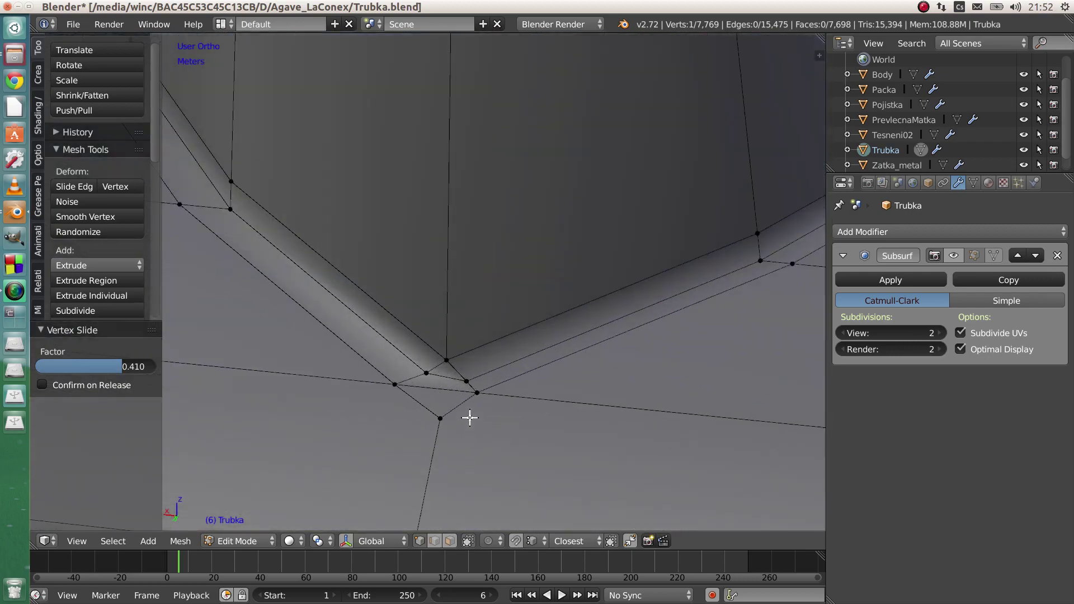
shift+click(469, 381)
scroll(462, 354, down, 8)
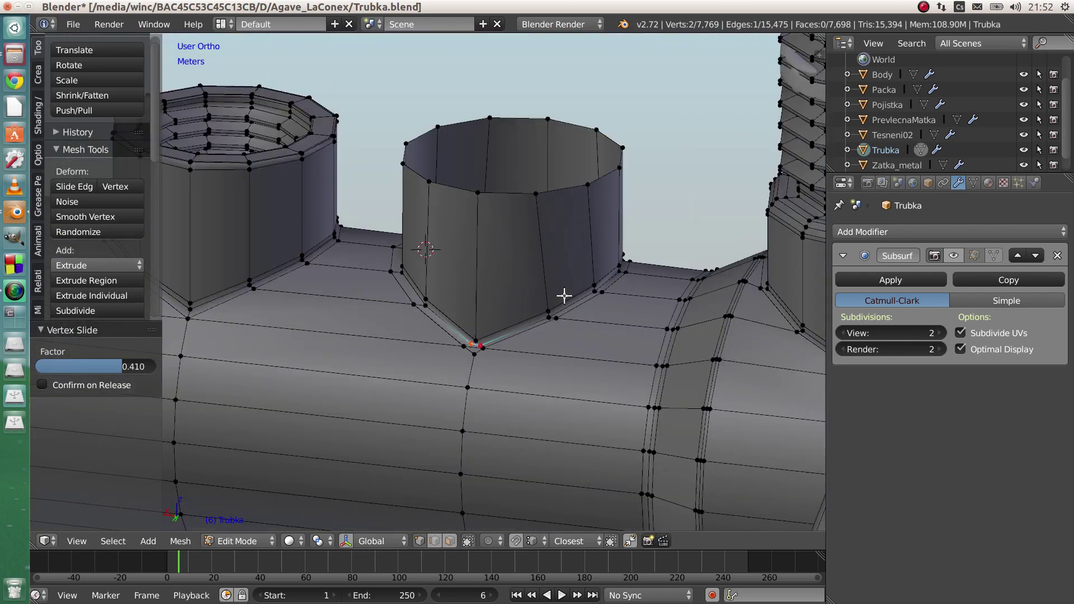
middle_drag(451, 313, 412, 334)
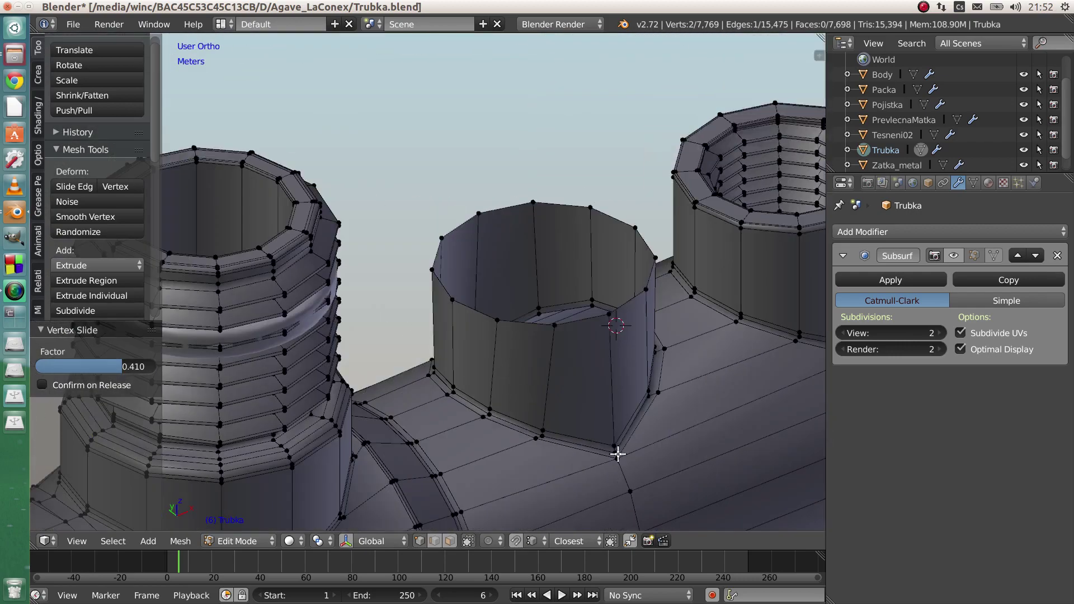
middle_drag(440, 401, 566, 388)
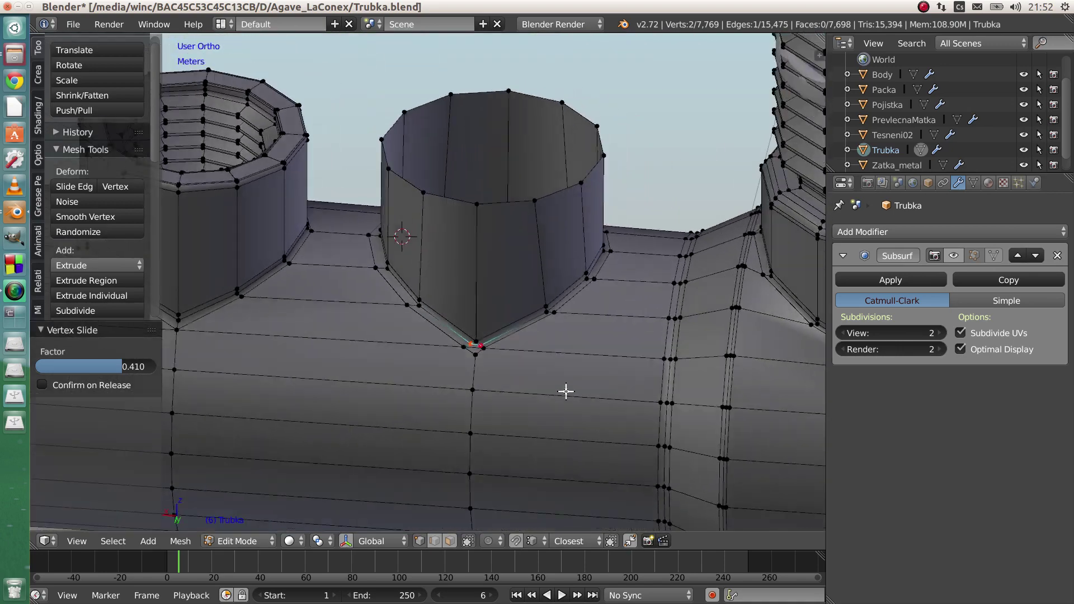
scroll(505, 343, up, 8)
key(alt+m)
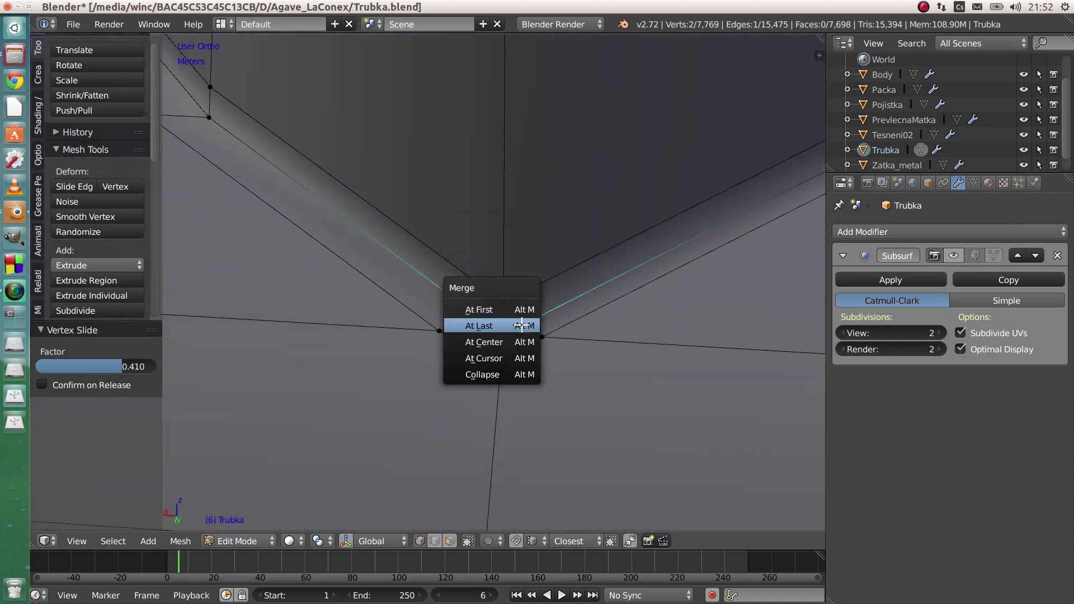
click(522, 335)
Merge the three vertices of the outer triangle at this opposite bevel corner At Last, onto its lowest vertex.
right_click(541, 337)
shift+right_click(439, 331)
shift+right_click(500, 371)
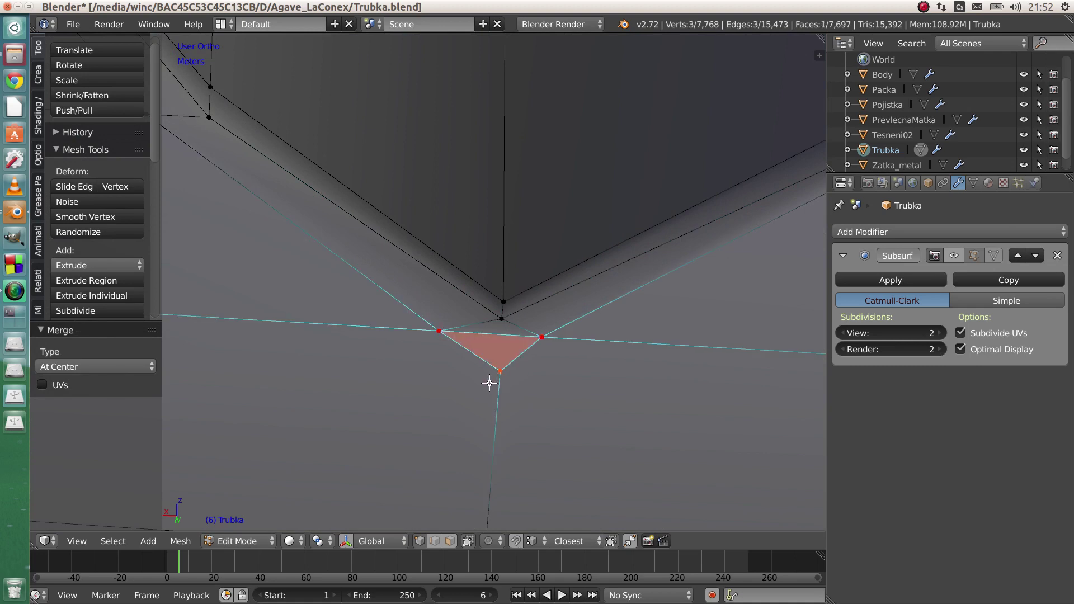
key(alt+m)
click(494, 367)
Vertex-slide the opposite corner's middle bevel vertex about 0.62 toward the merged outer vertex.
middle_drag(503, 328, 578, 335)
key(shift+v)
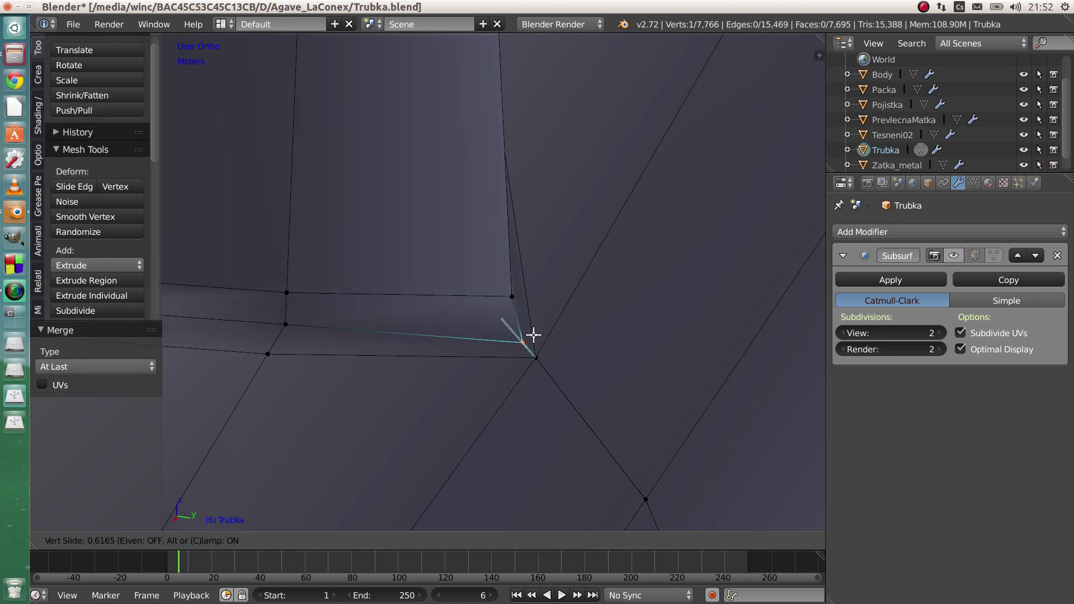
click(441, 344)
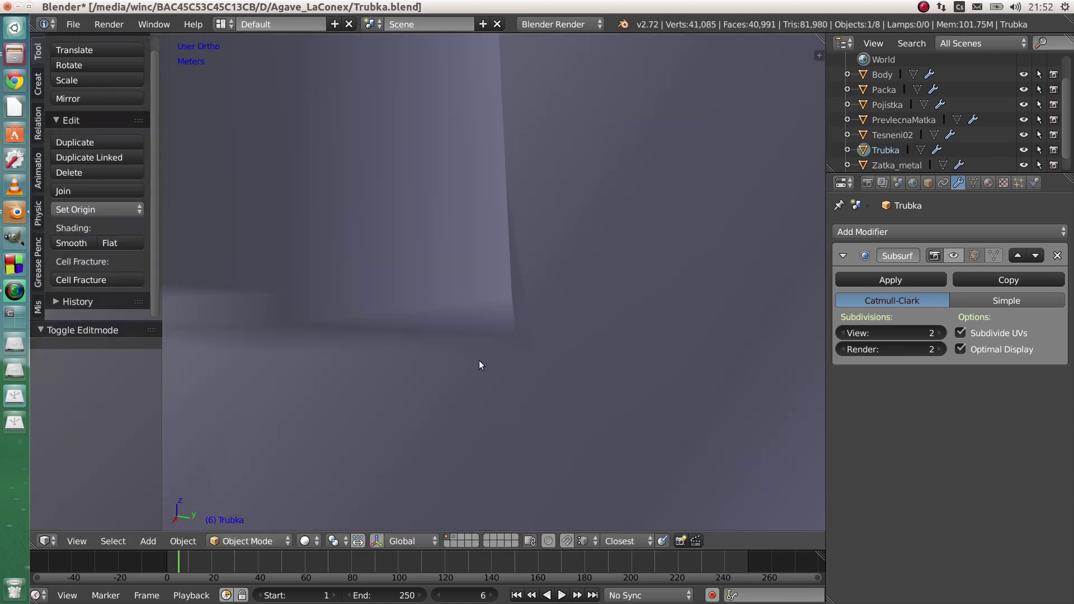
Turn on the Subsurf modifier's viewport display in Object Mode and inspect the smoothed socket from both sides of the pipe.
click(952, 256)
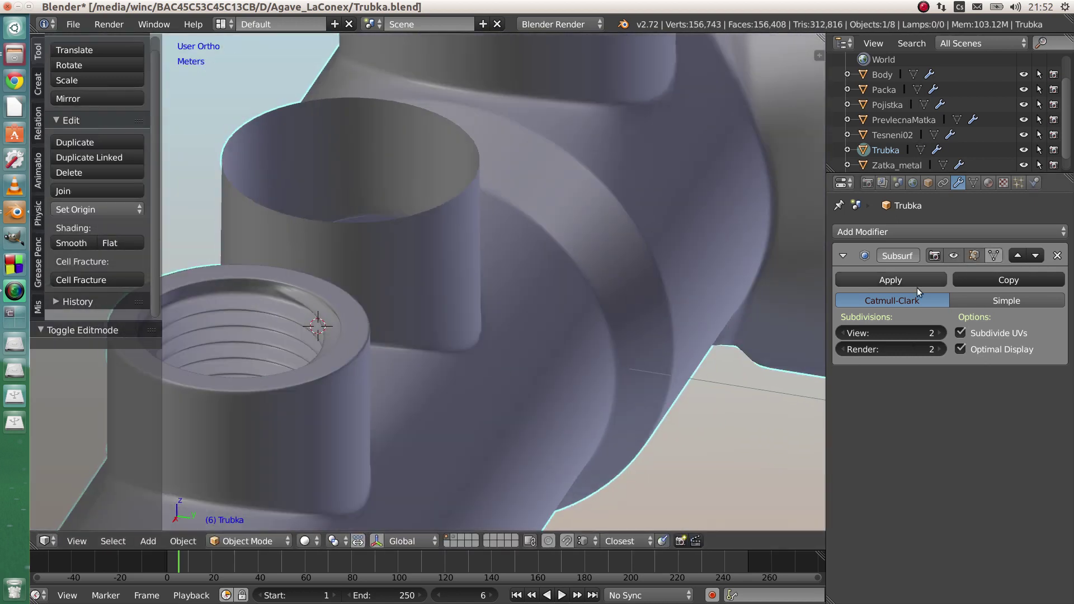
scroll(486, 414, down, 6)
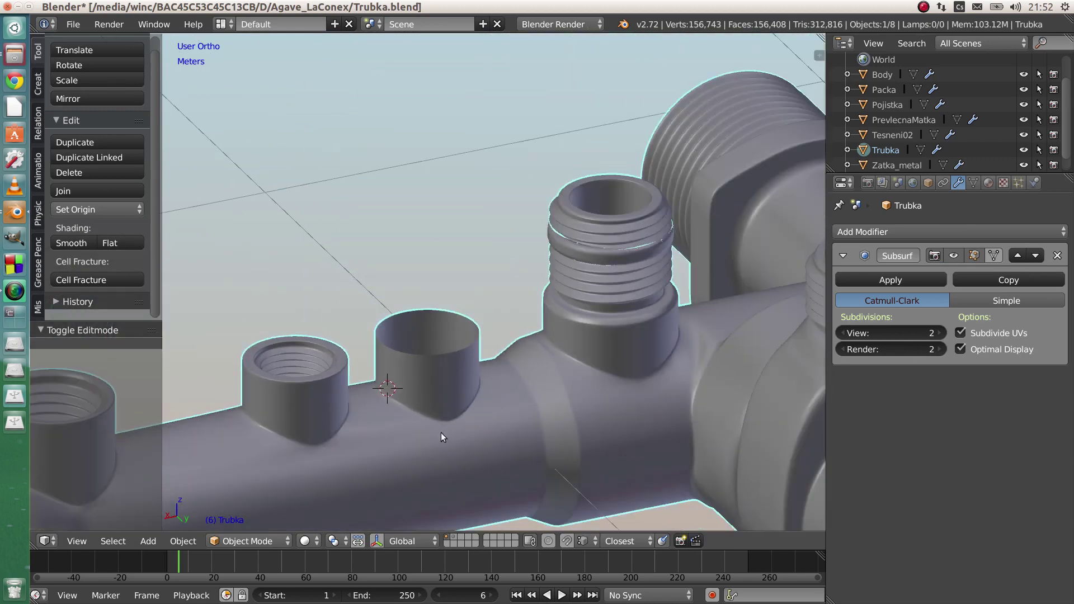
scroll(467, 404, up, 3)
scroll(453, 405, down, 6)
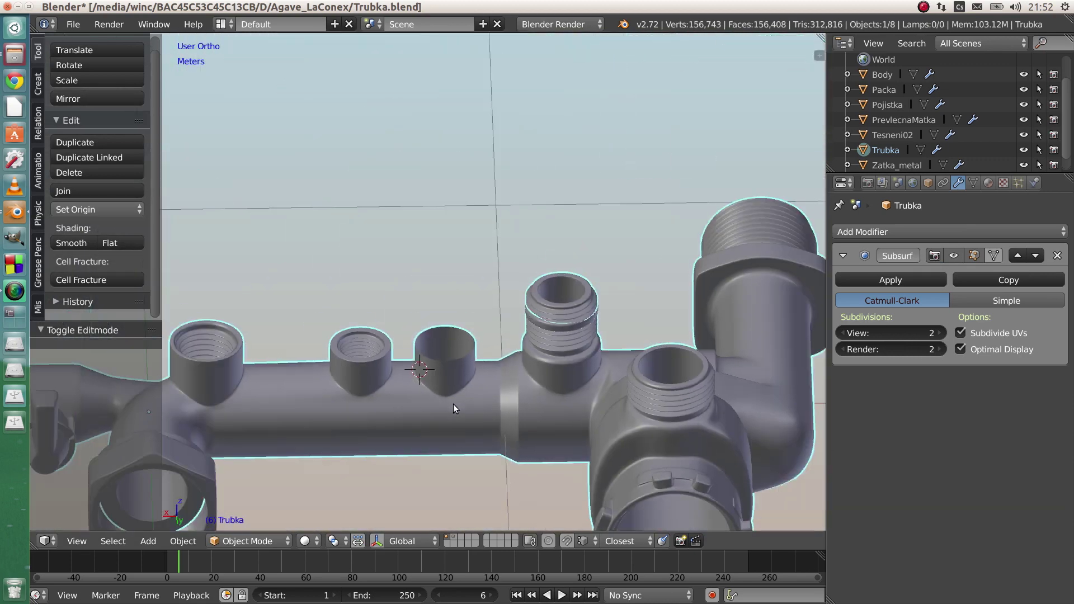
middle_drag(453, 404, 239, 376)
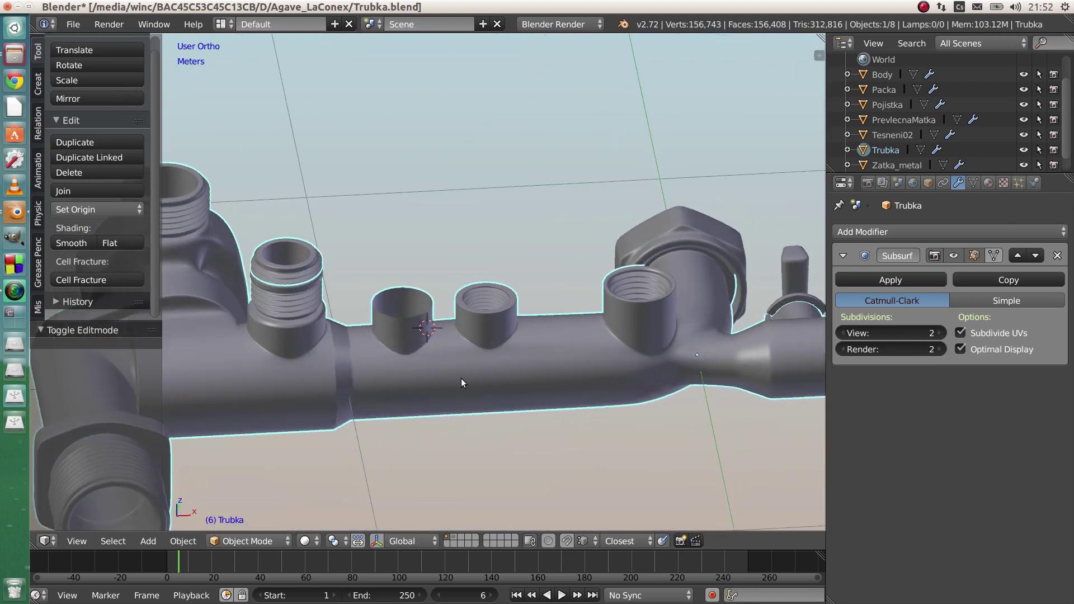
middle_drag(443, 374, 475, 350)
scroll(537, 369, up, 3)
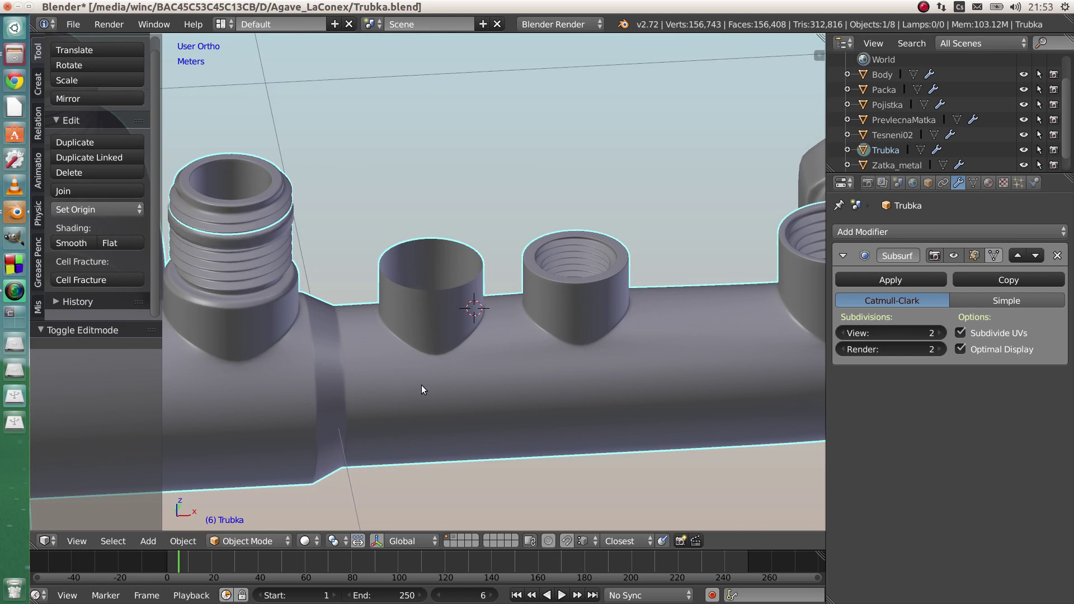
scroll(422, 380, down, 4)
middle_drag(424, 356, 444, 375)
scroll(444, 374, up, 1)
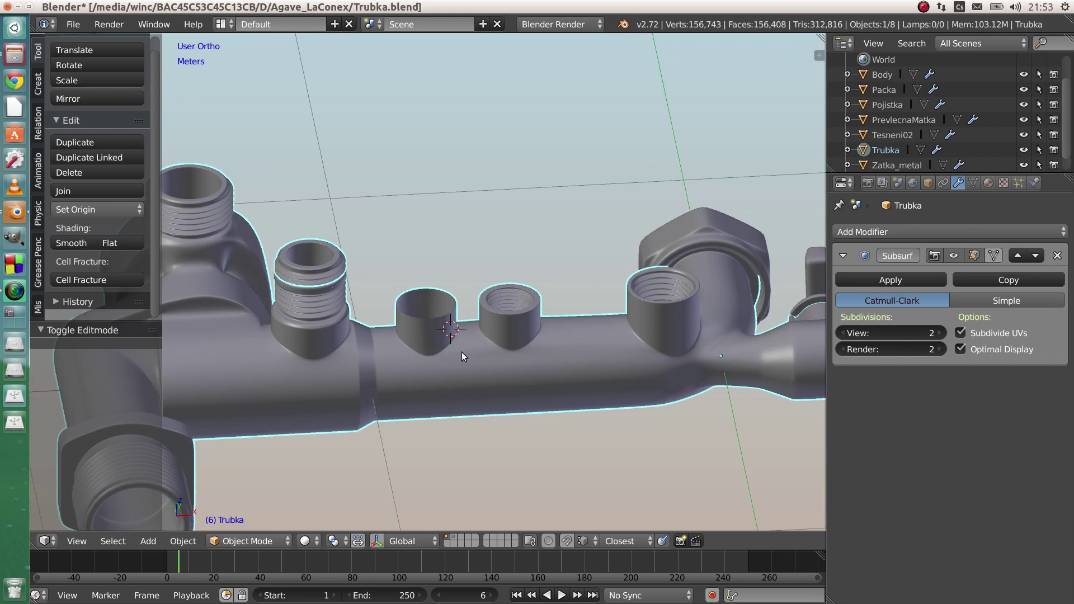
middle_drag(461, 354, 463, 357)
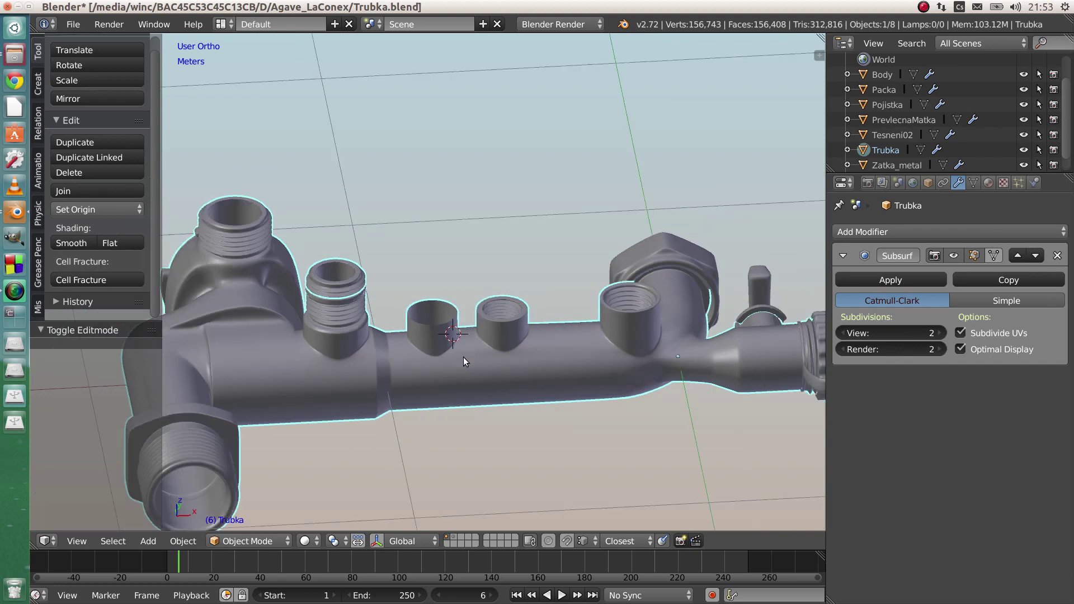